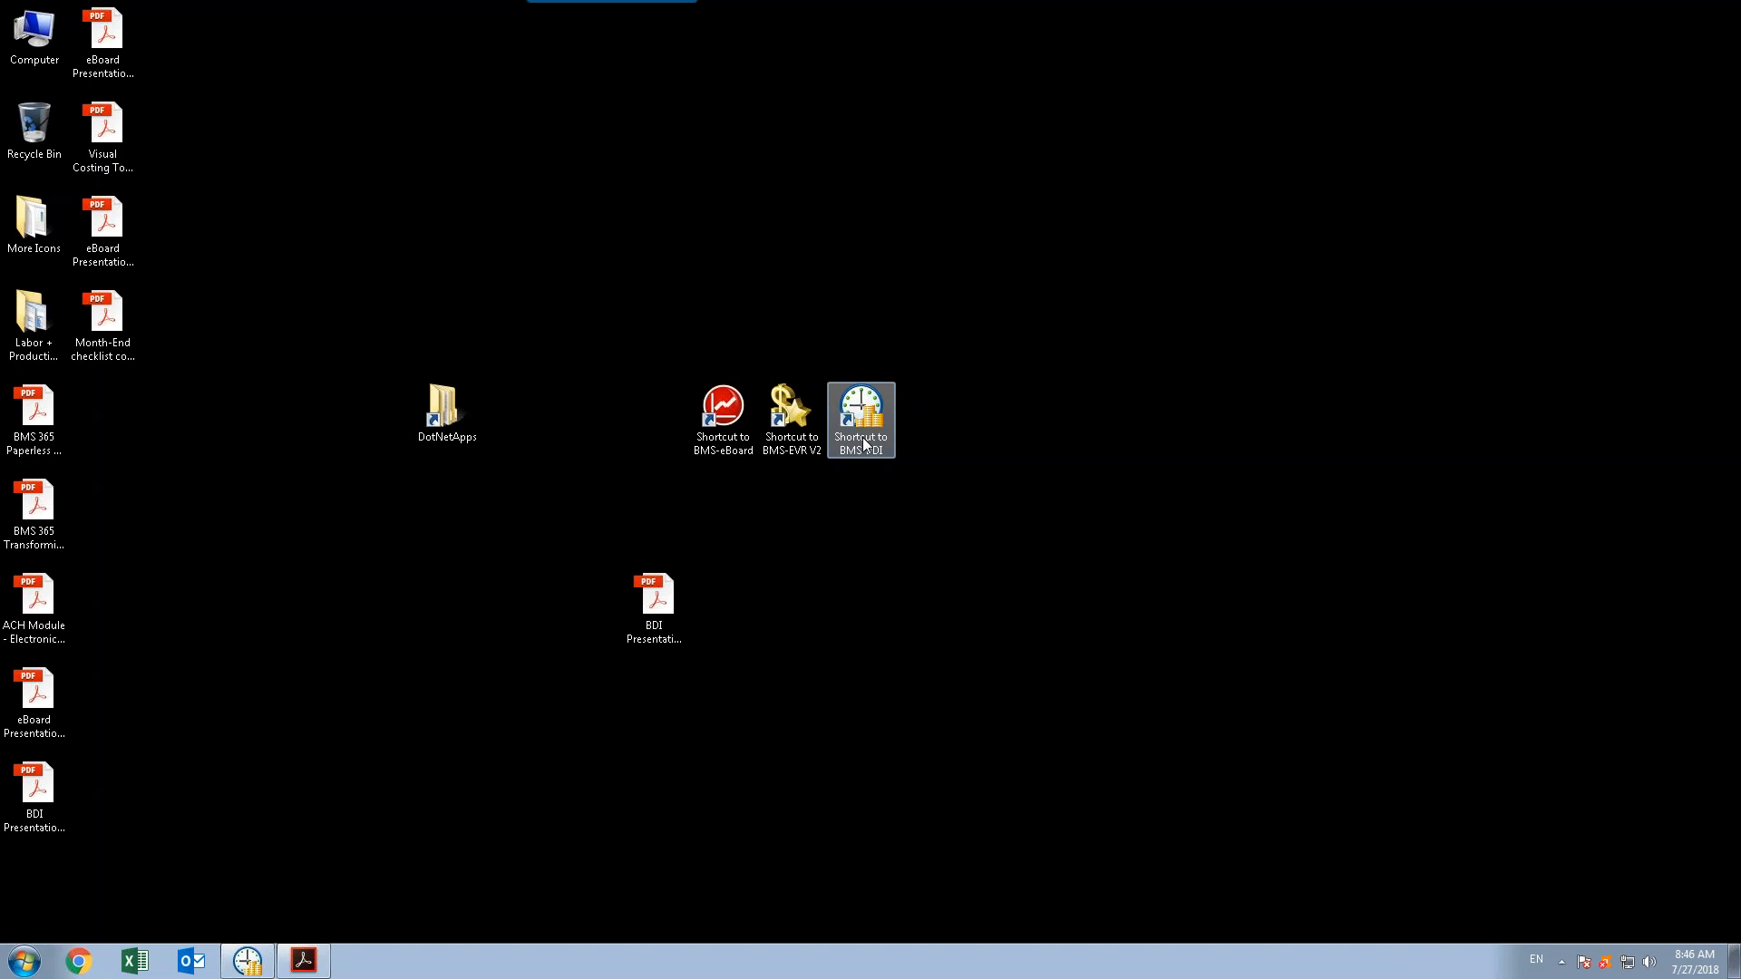
Switch to the Backdated Inventory application window
{"action": "left_click", "coordinate": [235, 971]}
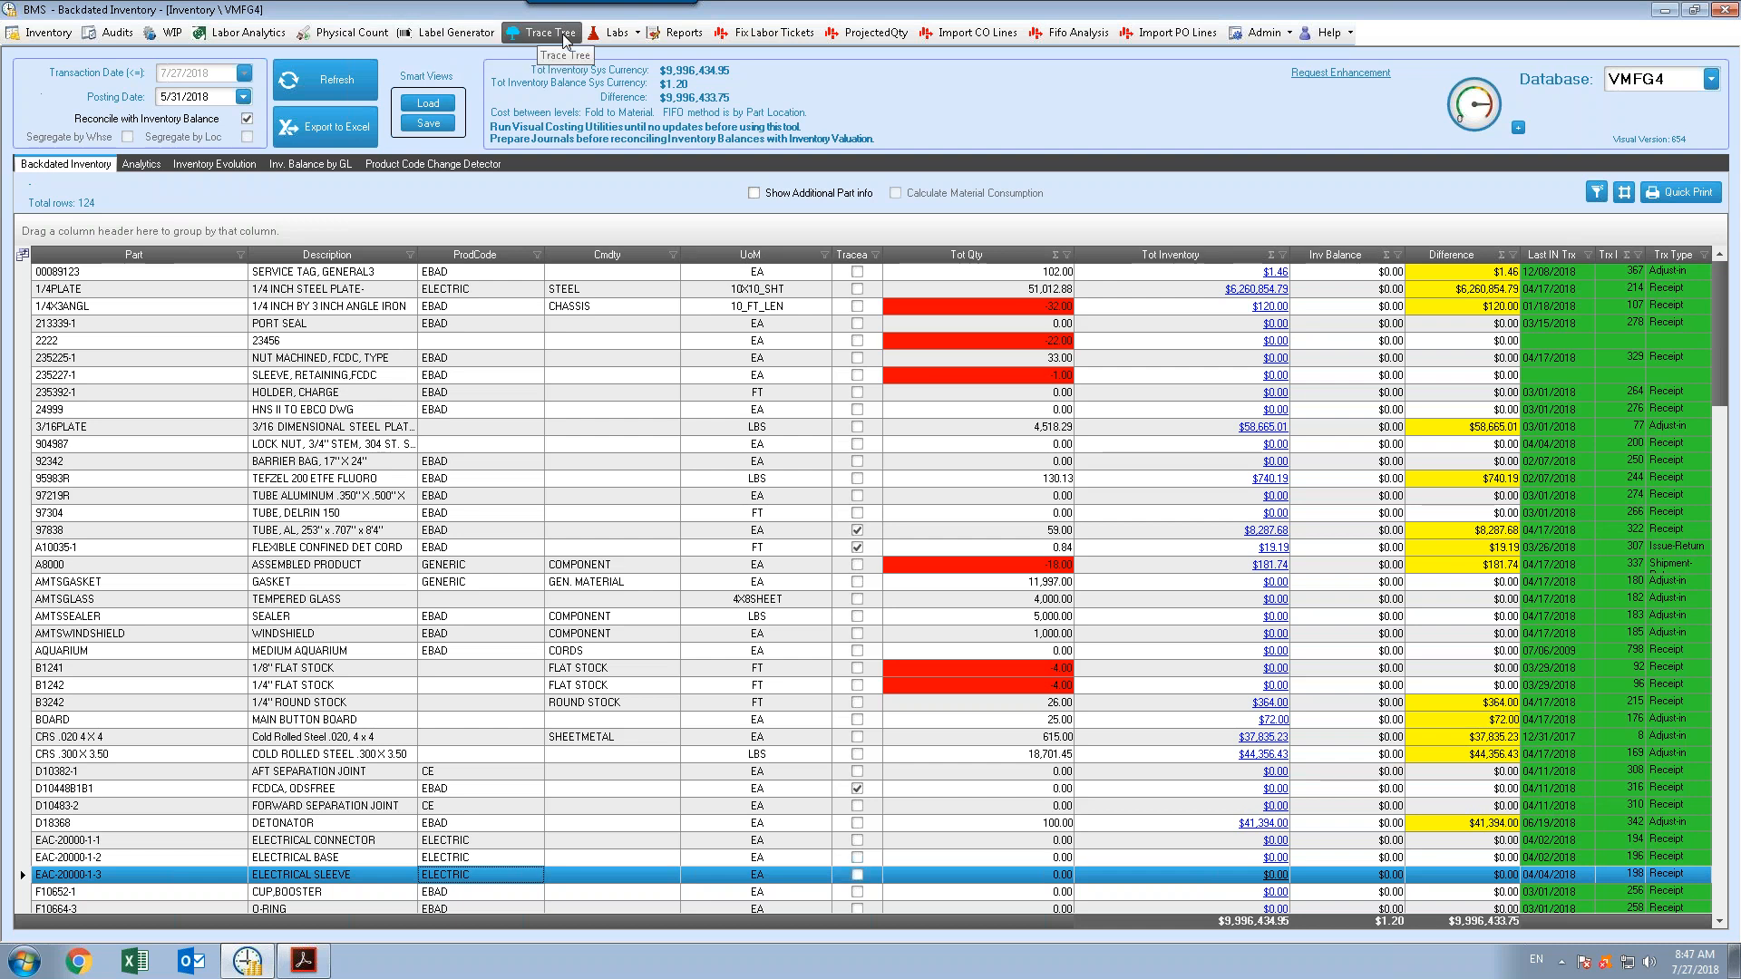
{"action": "left_click", "coordinate": [615, 32]}
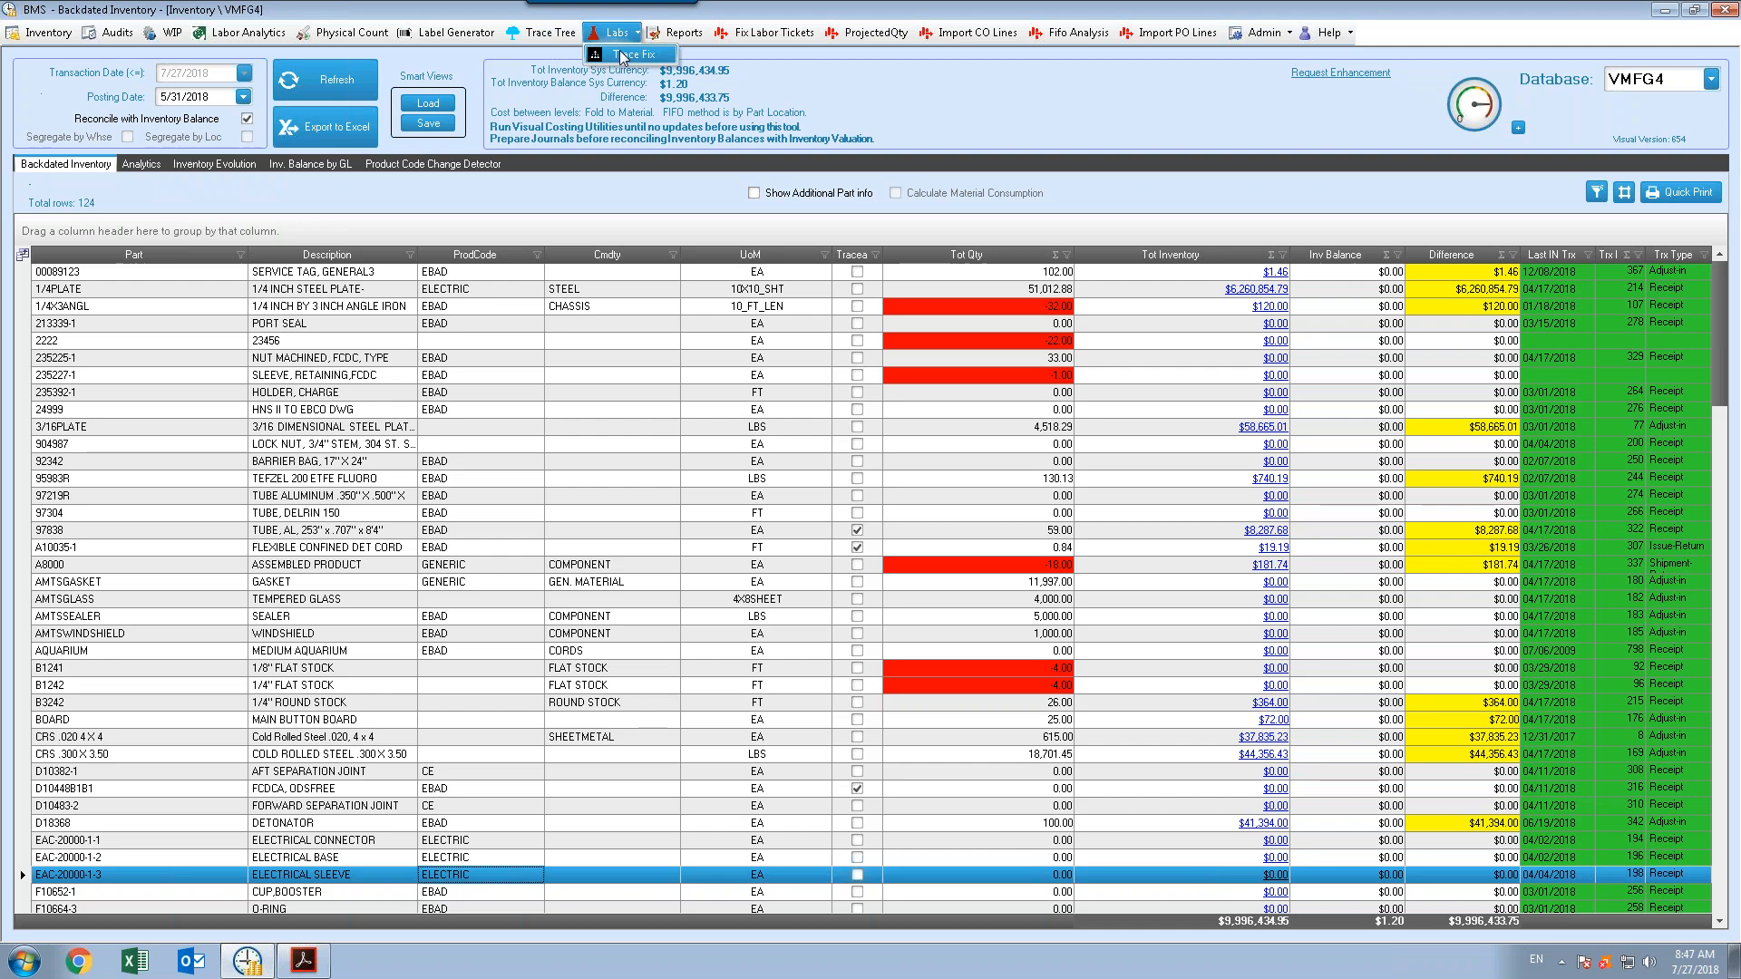
{"action": "left_click", "coordinate": [556, 38]}
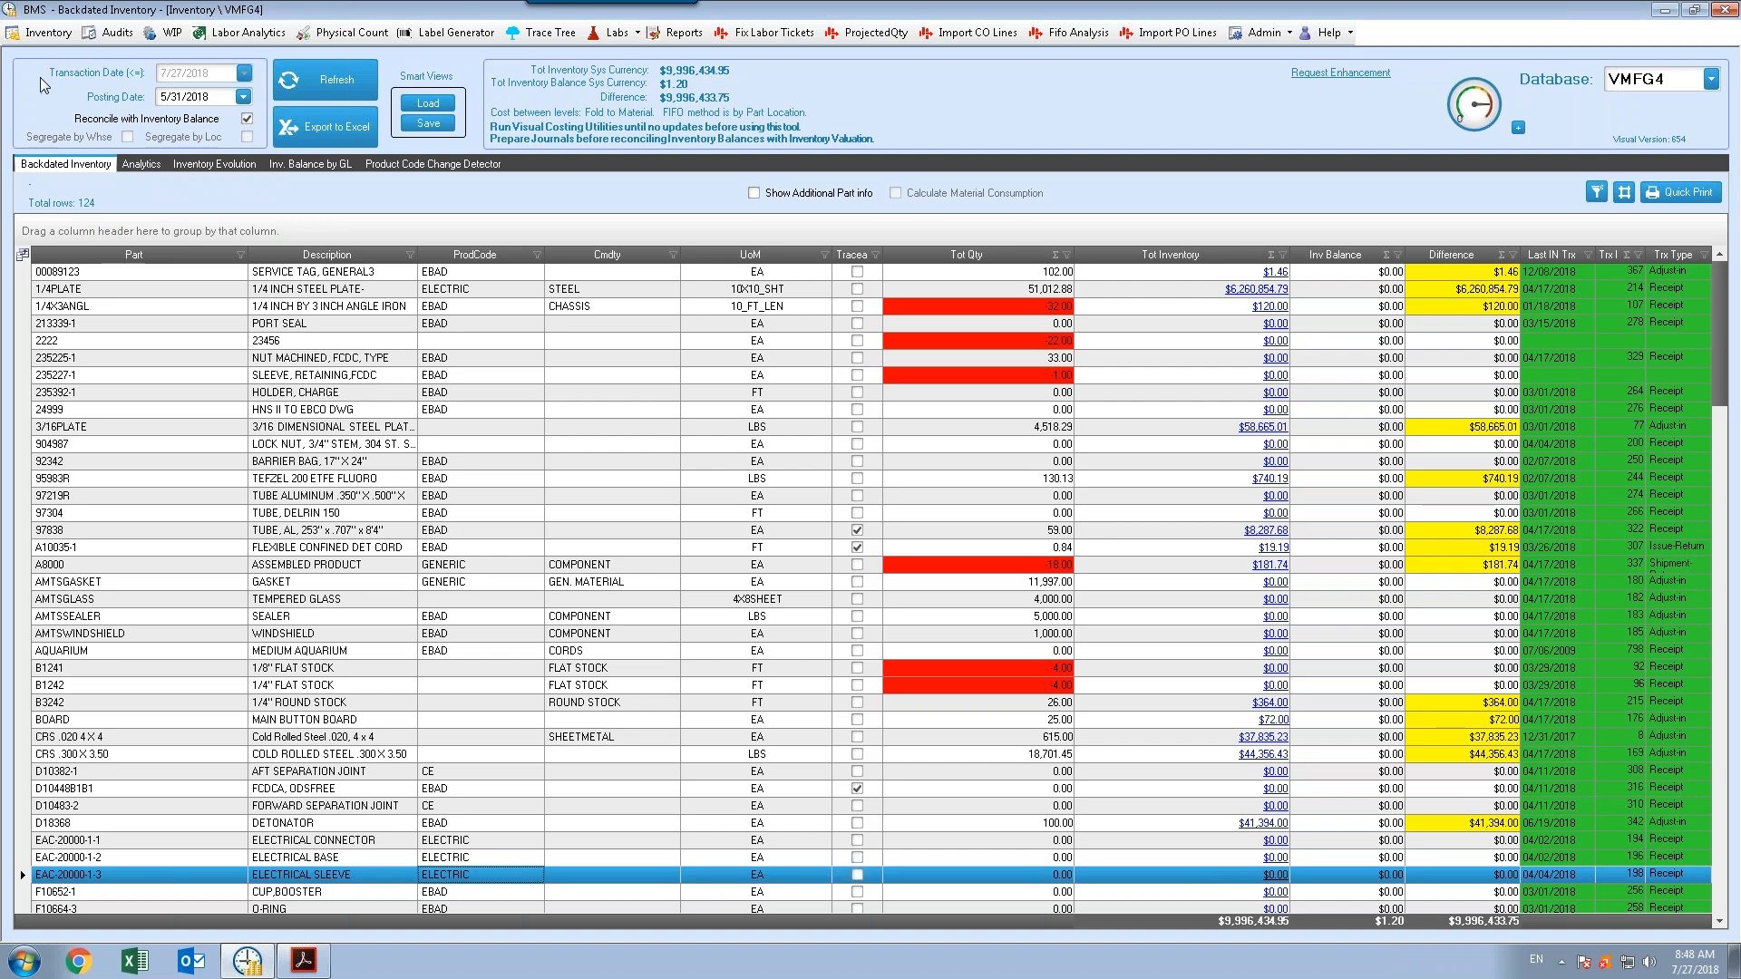
Turn off reconciliation with the inventory balance
{"action": "left_click", "coordinate": [247, 119]}
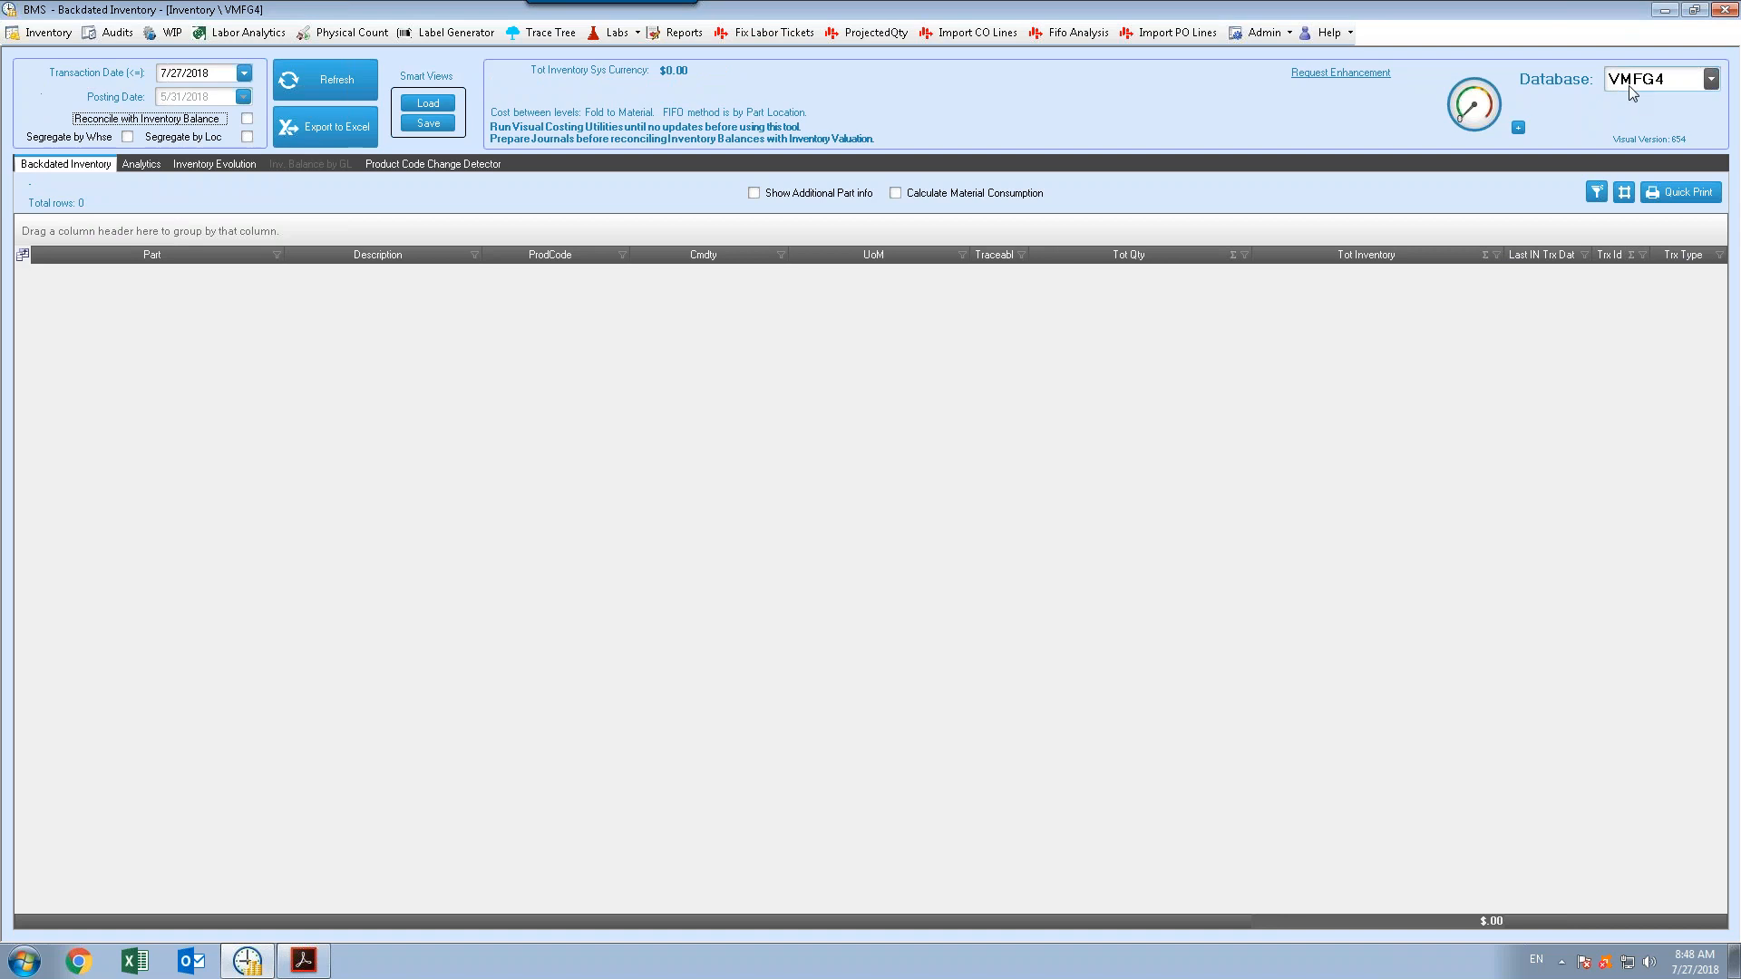
{"action": "left_click", "coordinate": [1710, 81]}
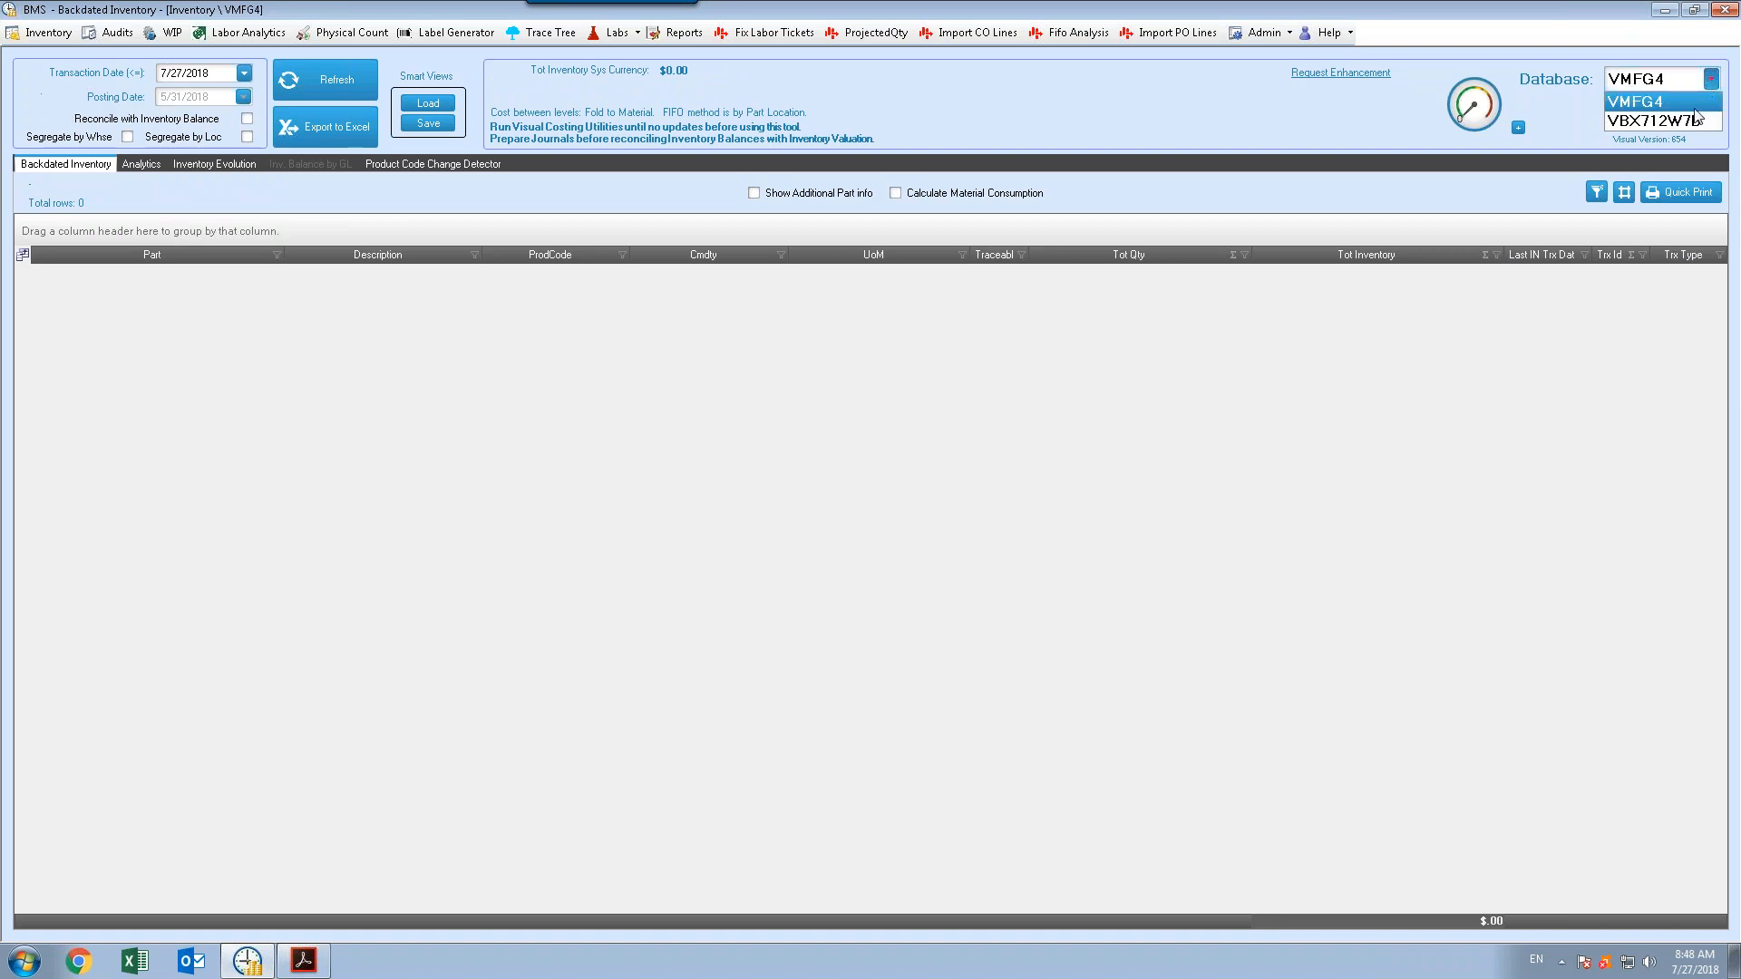
{"action": "left_click", "coordinate": [1695, 121]}
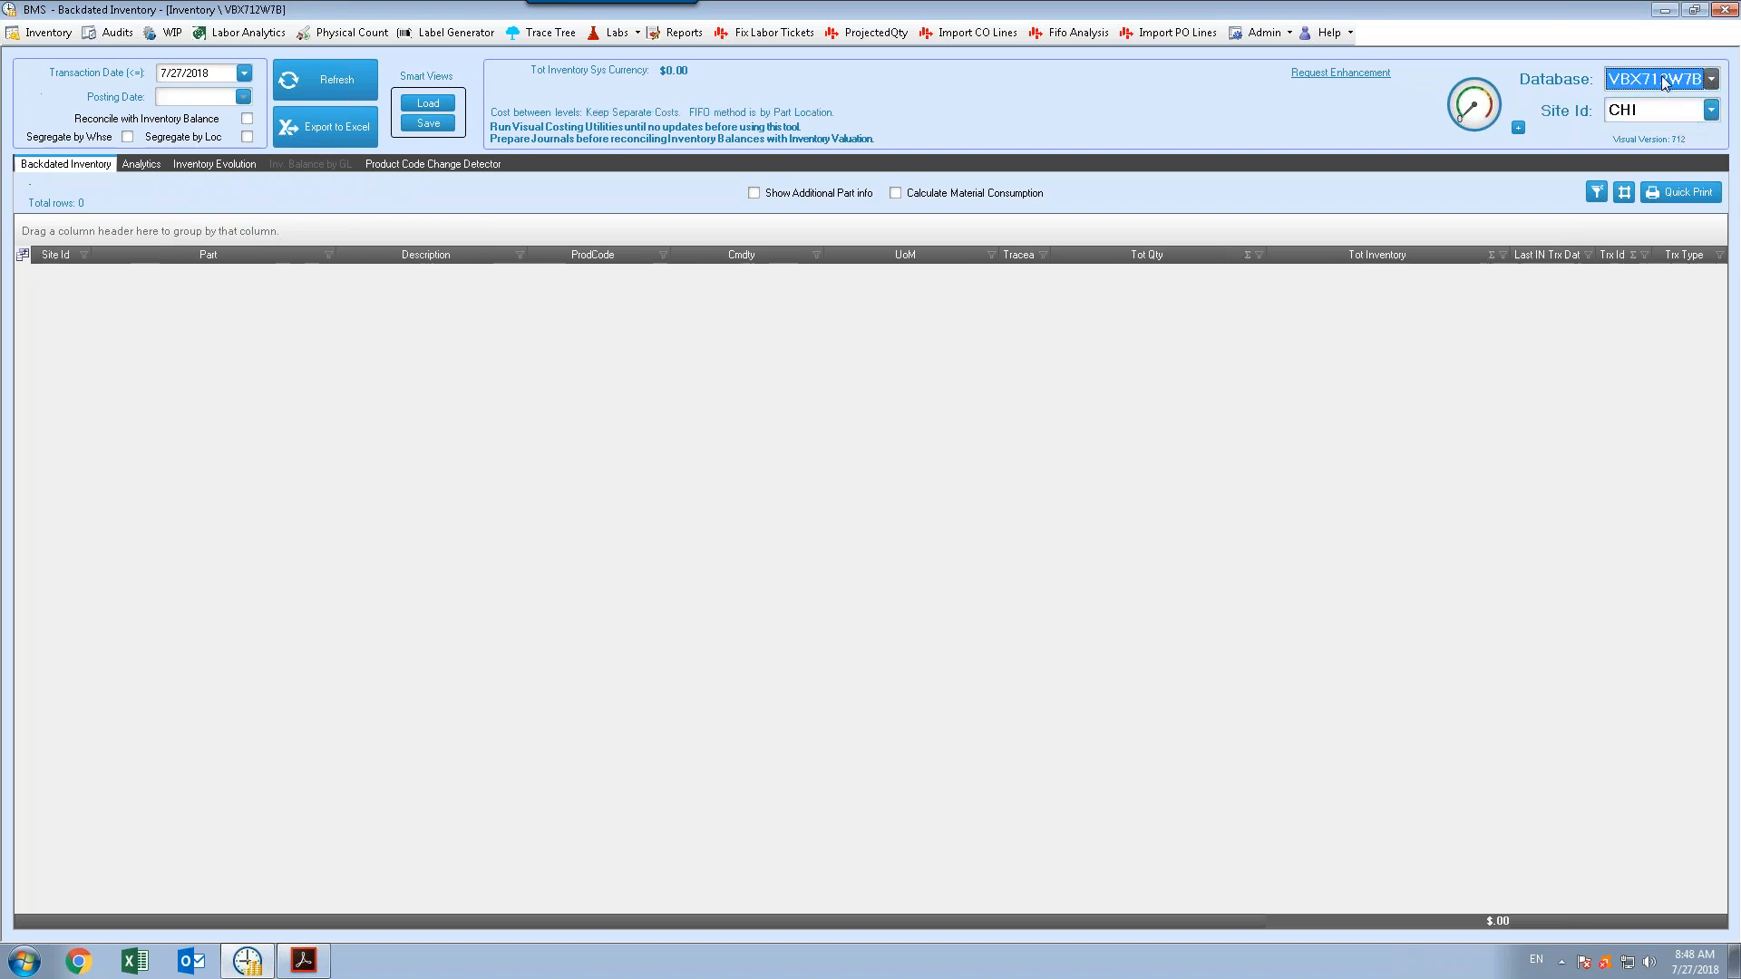
{"action": "left_click", "coordinate": [1714, 113]}
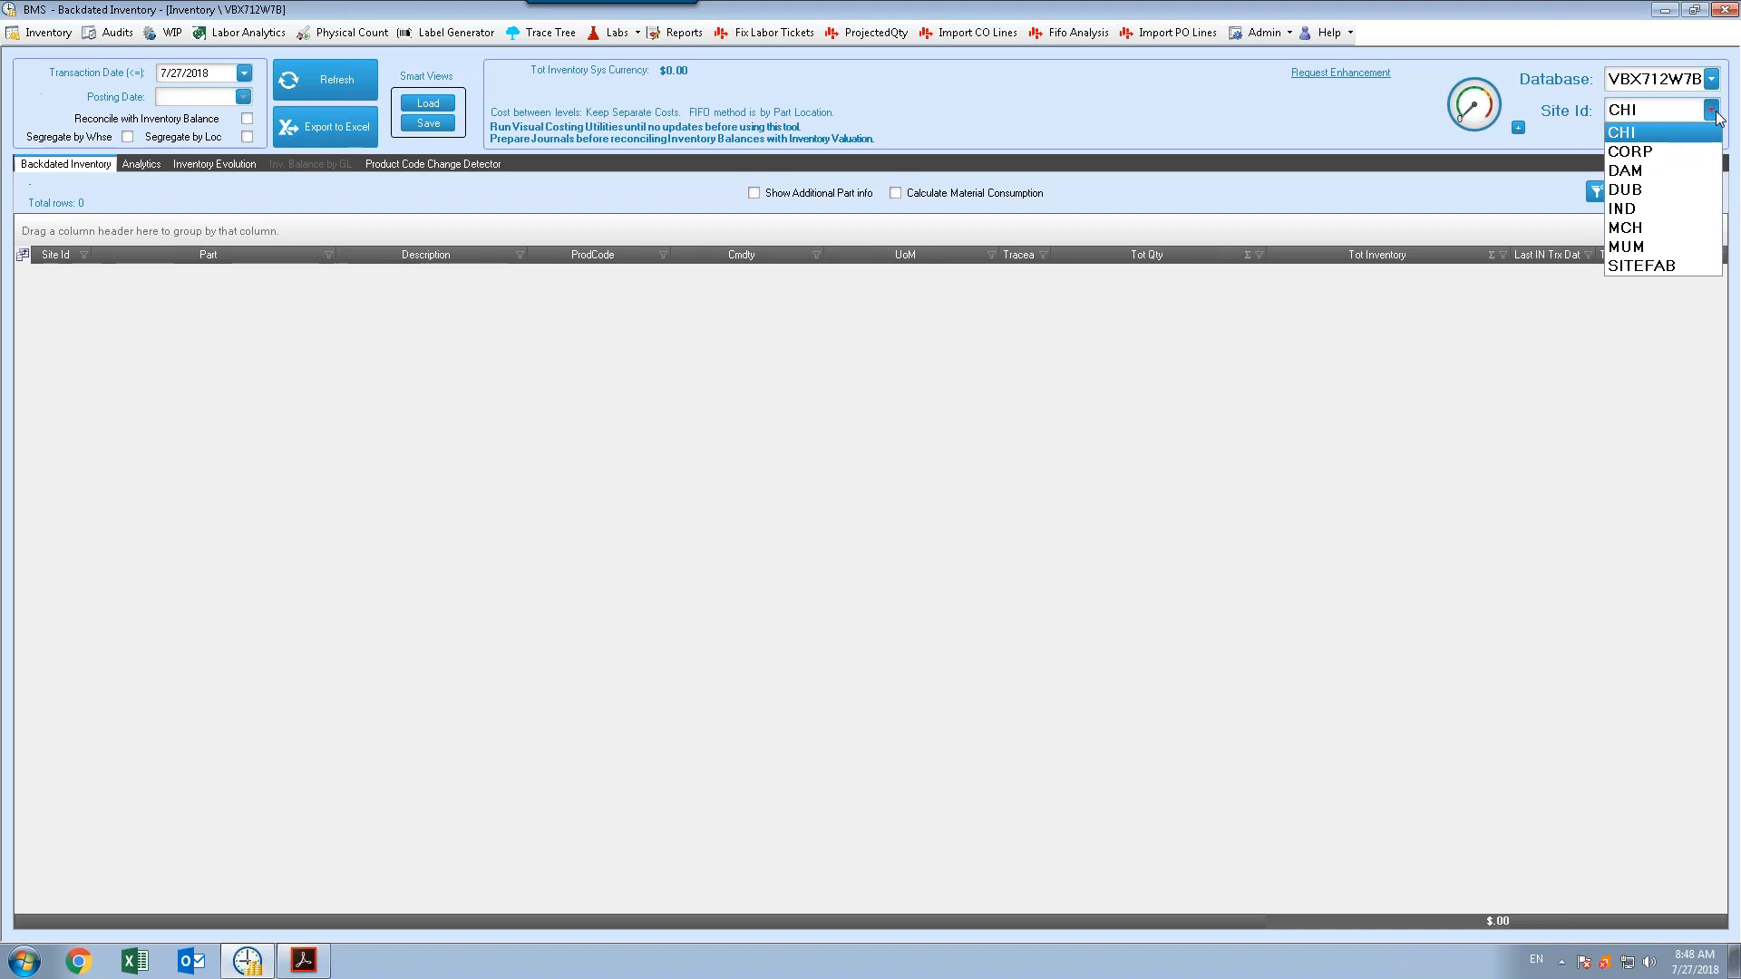
{"action": "left_click", "coordinate": [1711, 81]}
{"action": "left_click", "coordinate": [1710, 80]}
{"action": "left_click", "coordinate": [1692, 101]}
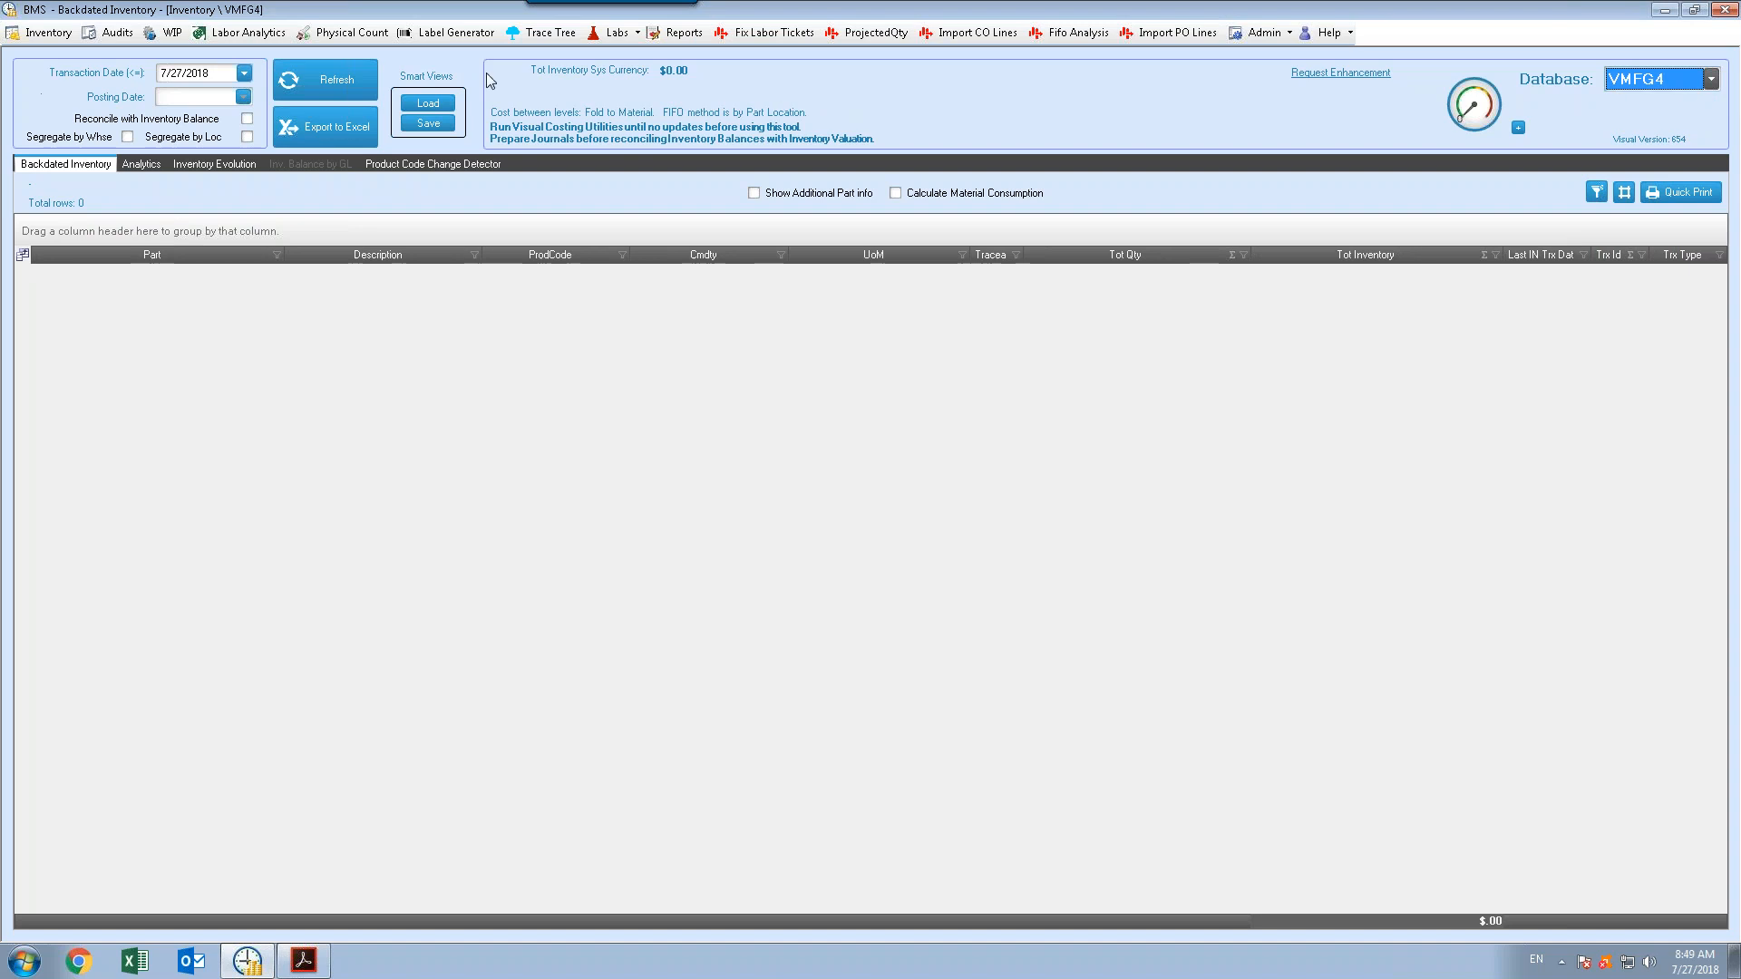
Set the transaction date to 6/30/2018 and refresh the backdated inventory list
{"action": "left_click", "coordinate": [245, 78]}
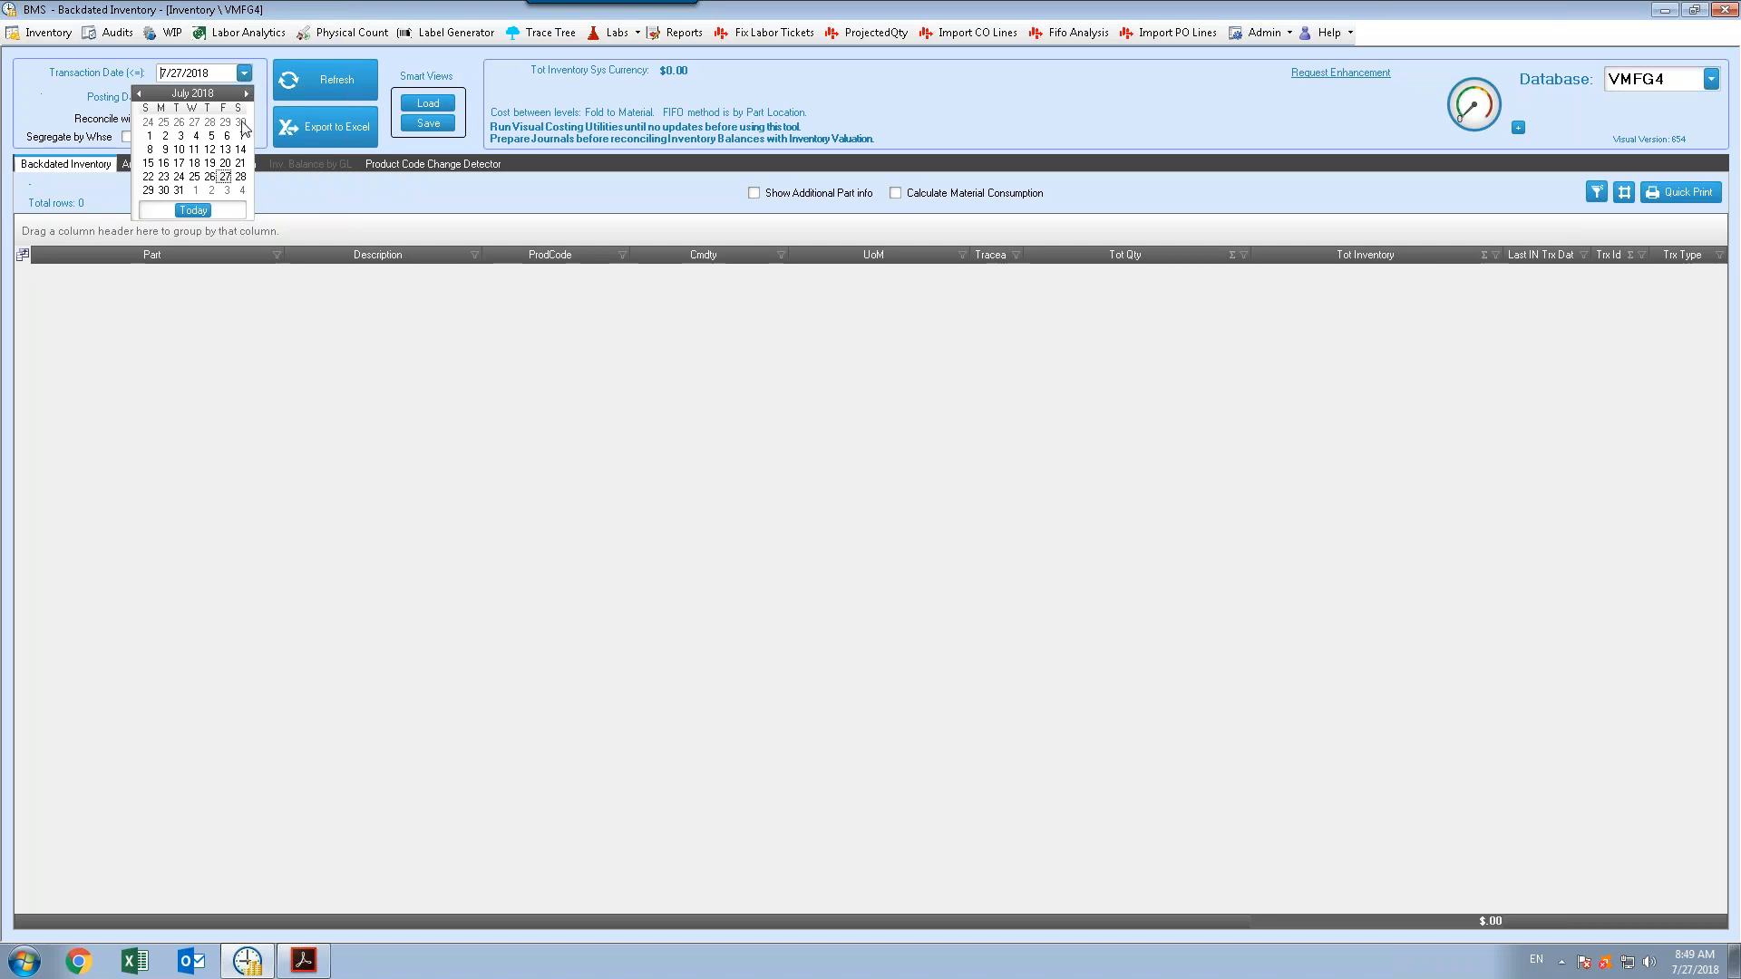
{"action": "left_click", "coordinate": [241, 123]}
{"action": "left_click", "coordinate": [326, 80]}
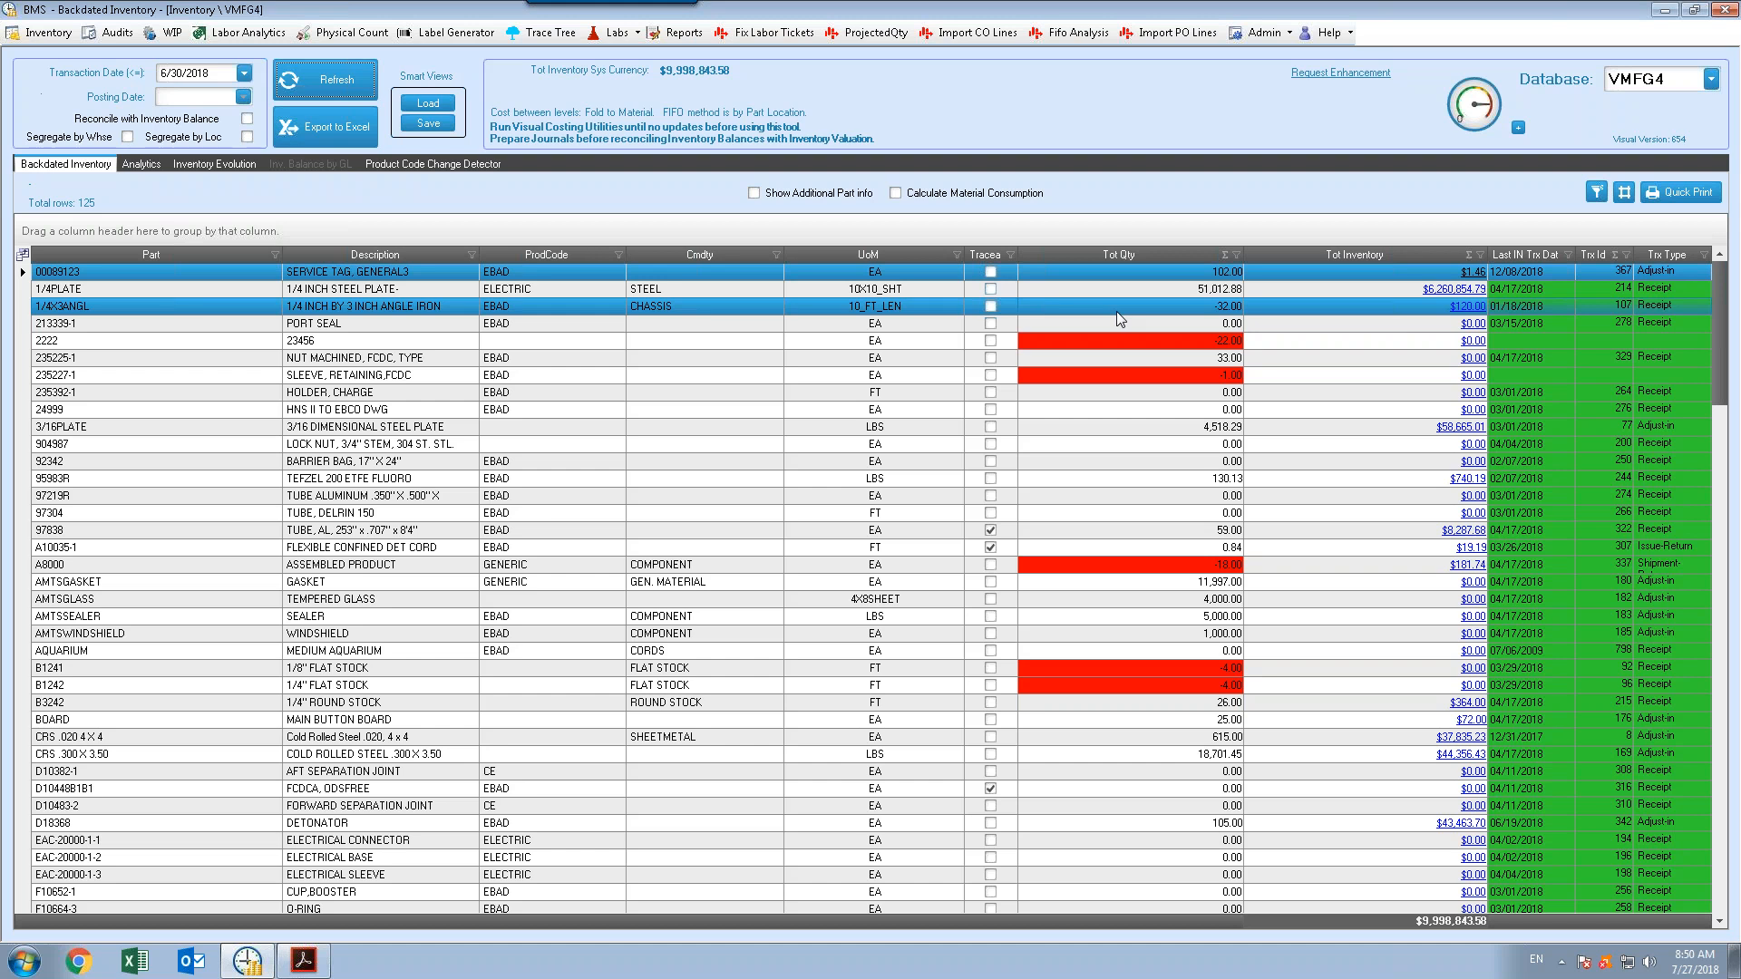
Filter the Tot Qty column to show only values less than 0
{"action": "left_click", "coordinate": [1236, 256]}
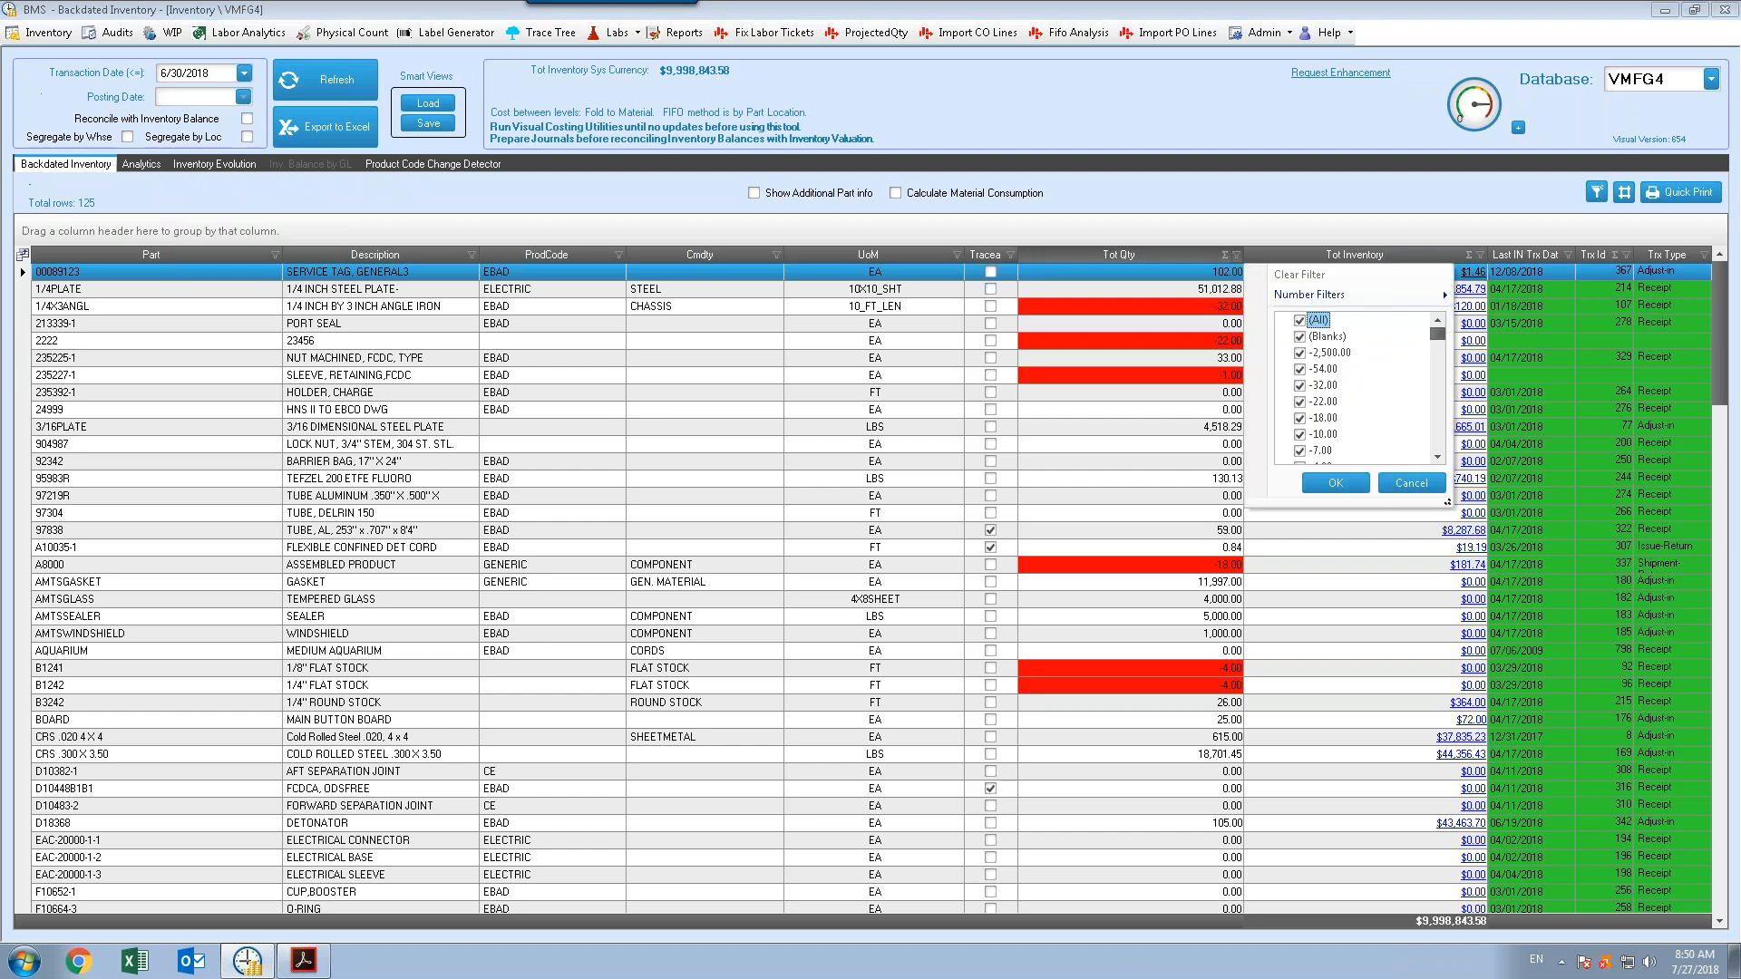
{"action": "mouse_move", "coordinate": [1311, 297]}
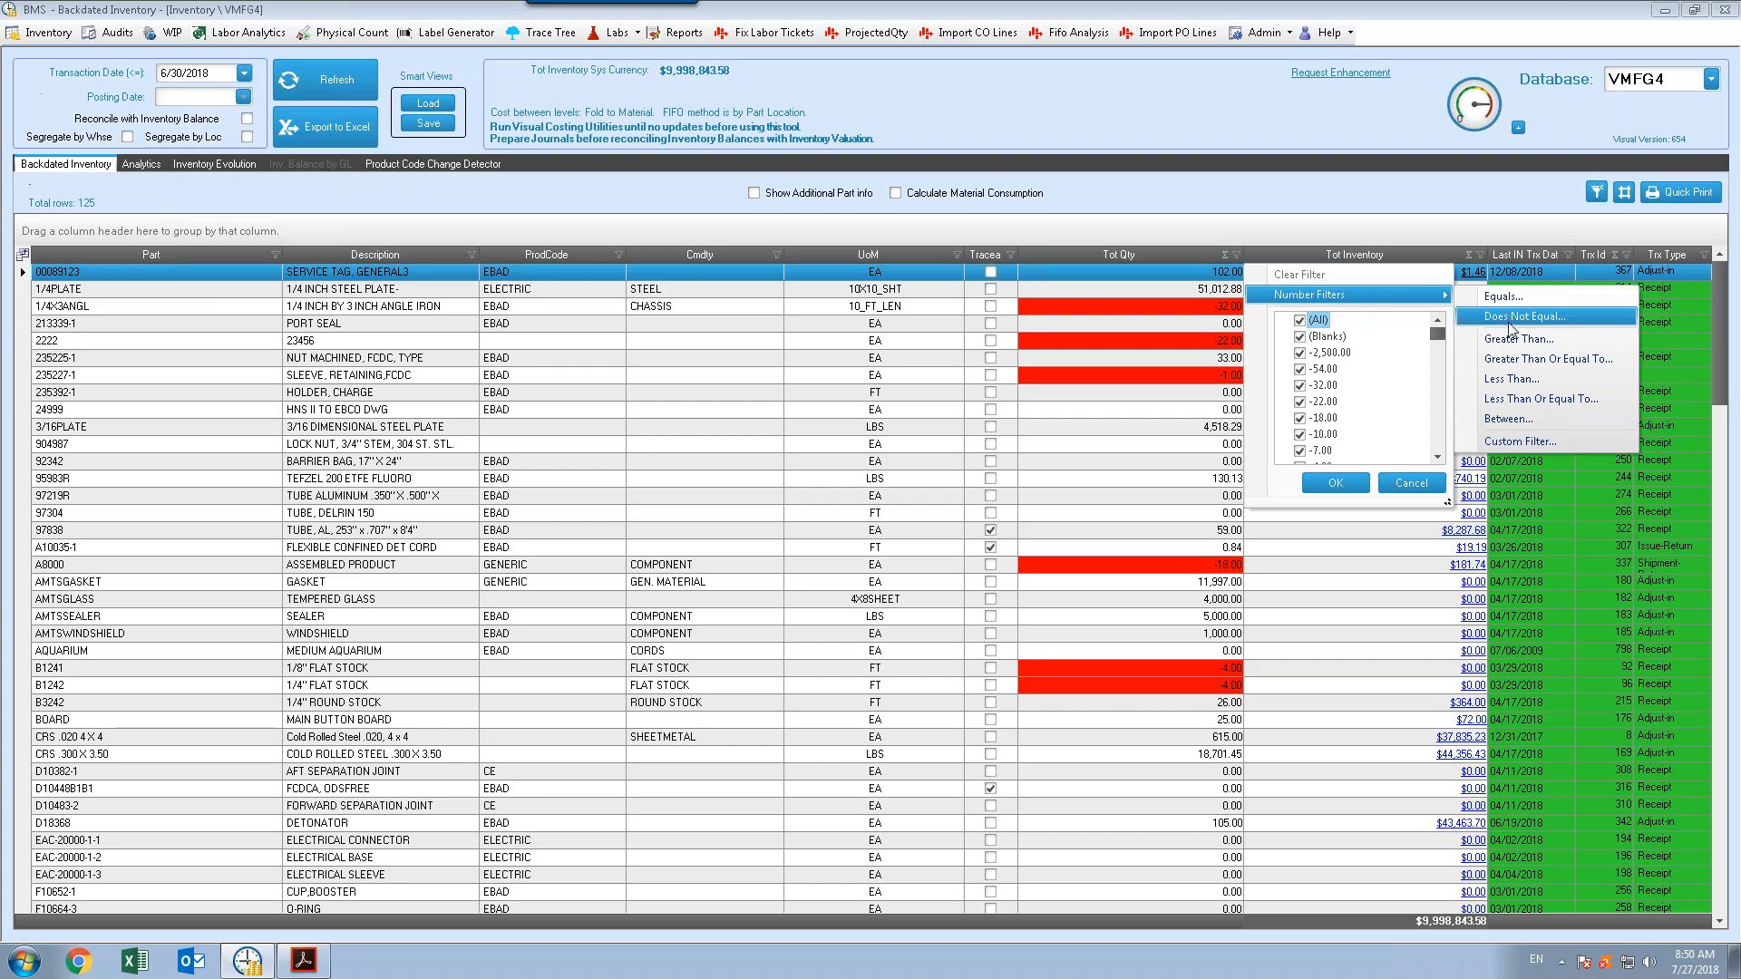
{"action": "left_click", "coordinate": [1521, 378]}
{"action": "left_click", "coordinate": [1004, 453]}
{"action": "type", "text": "0"}
{"action": "left_click", "coordinate": [997, 535]}
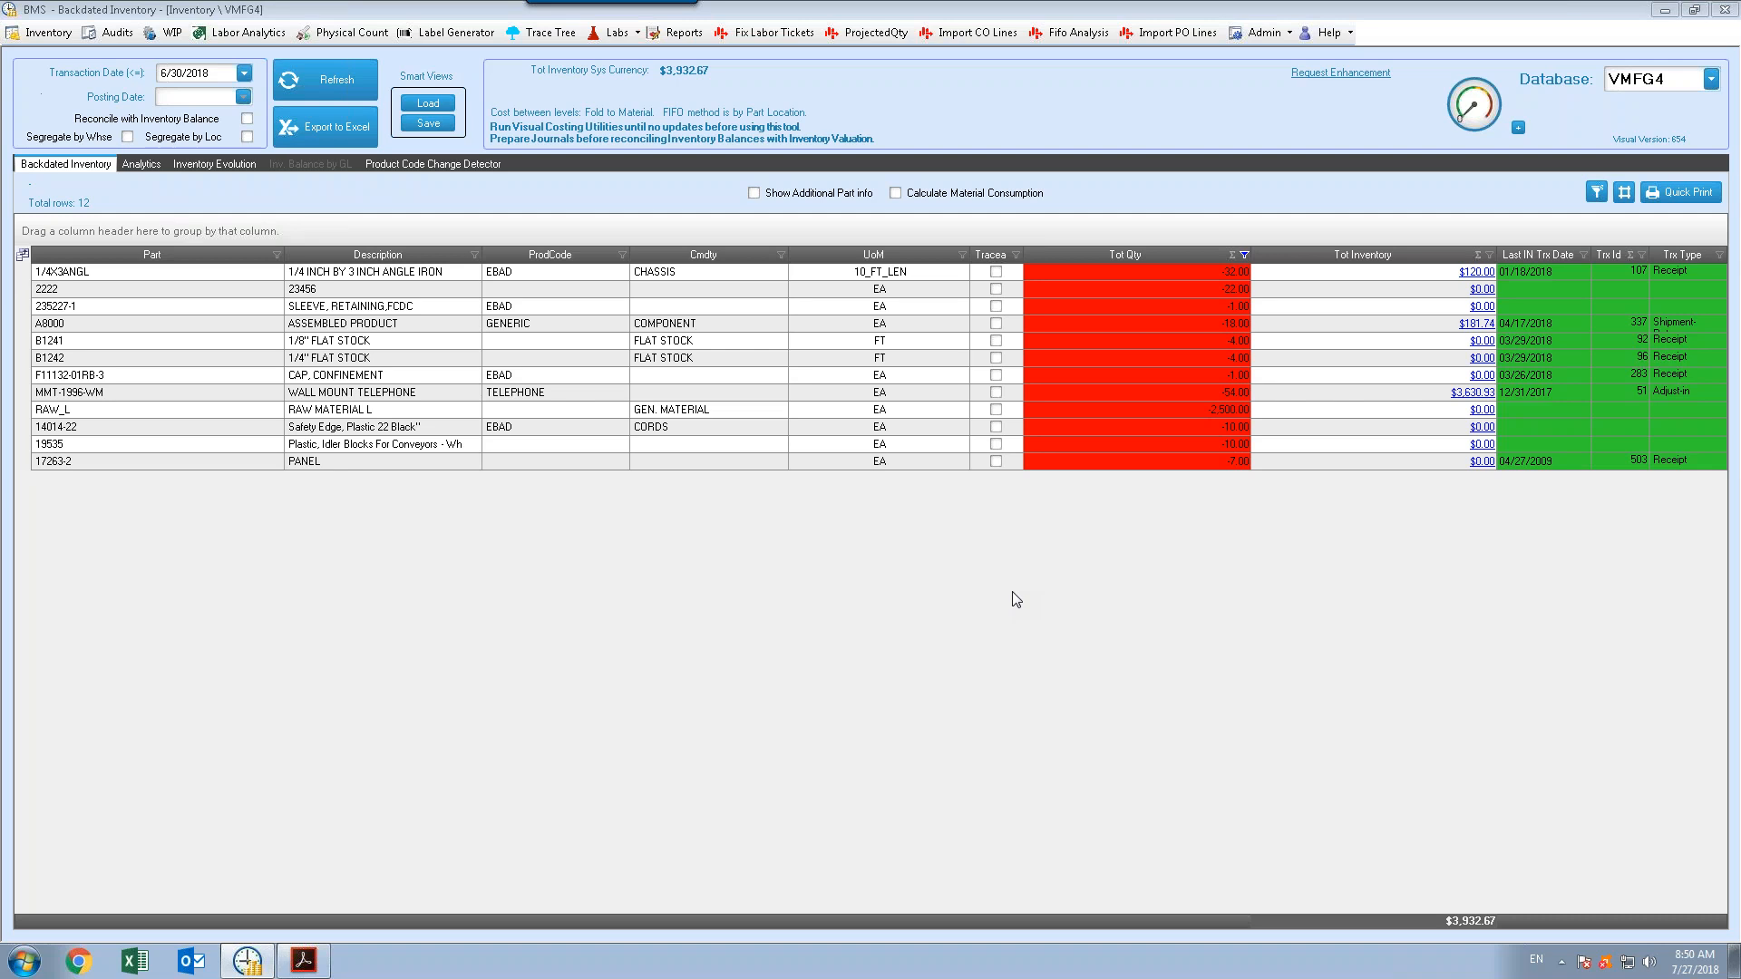
Open and scroll through the transaction details for part 1/4X3ANGL, then close them
{"action": "left_click", "coordinate": [1472, 272]}
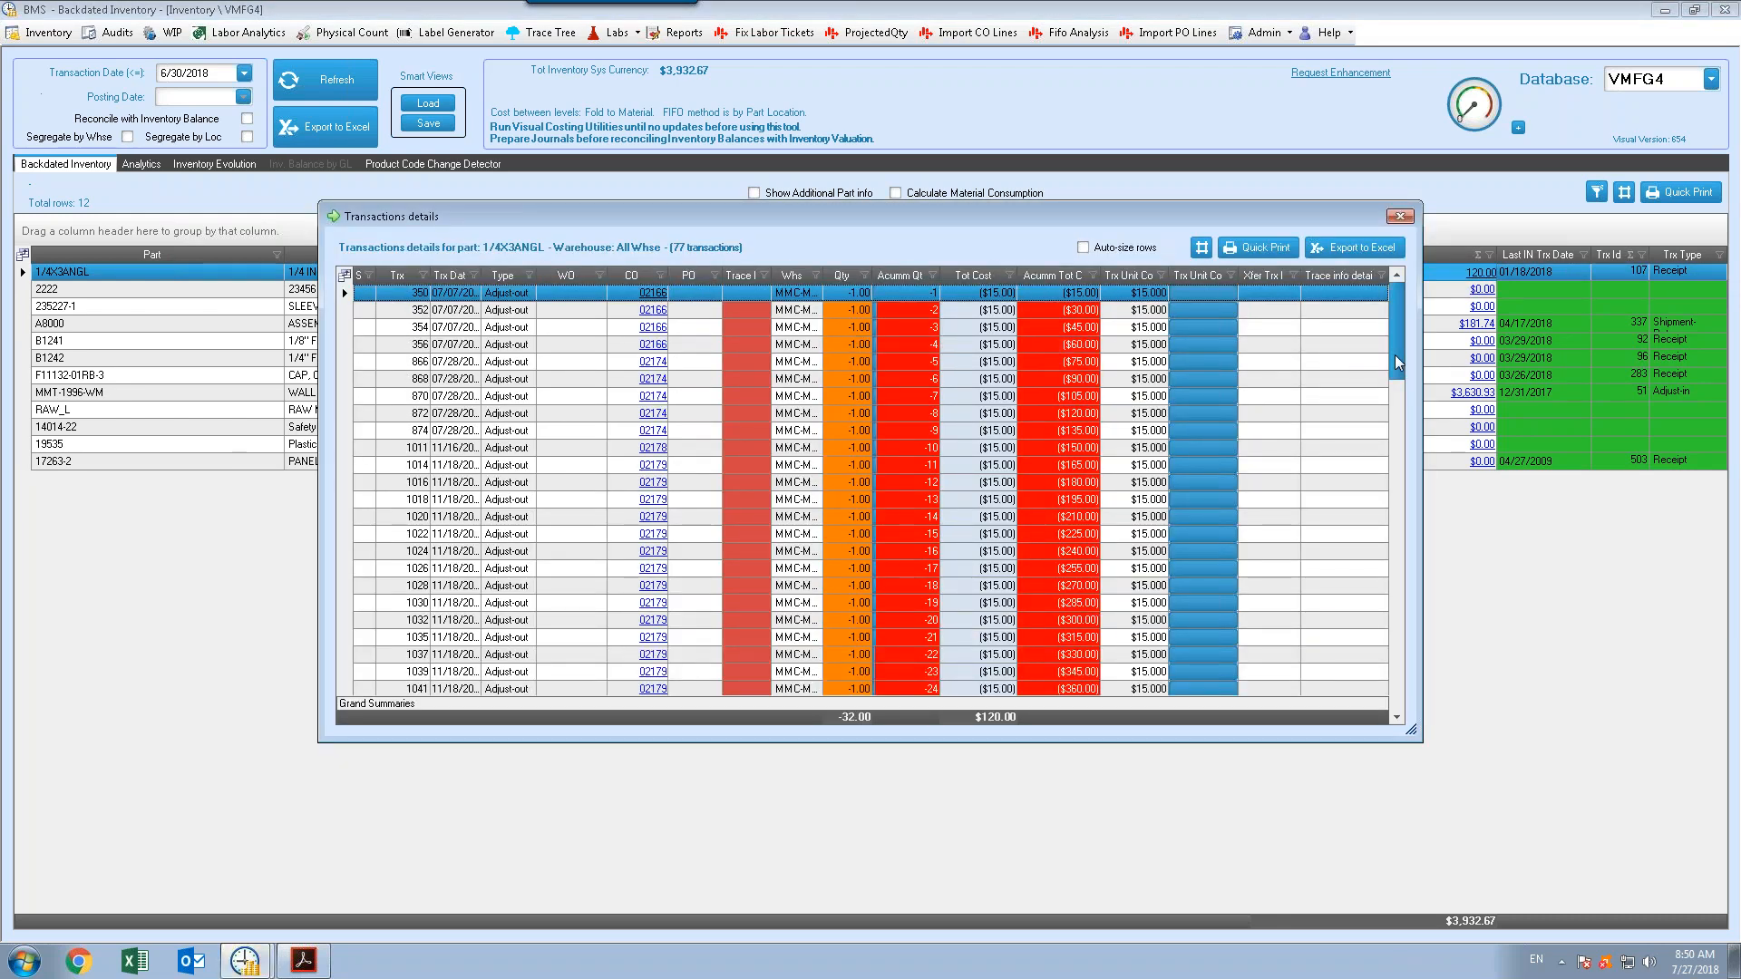
{"action": "left_click_drag", "start_coordinate": [1395, 372], "coordinate": [1391, 733]}
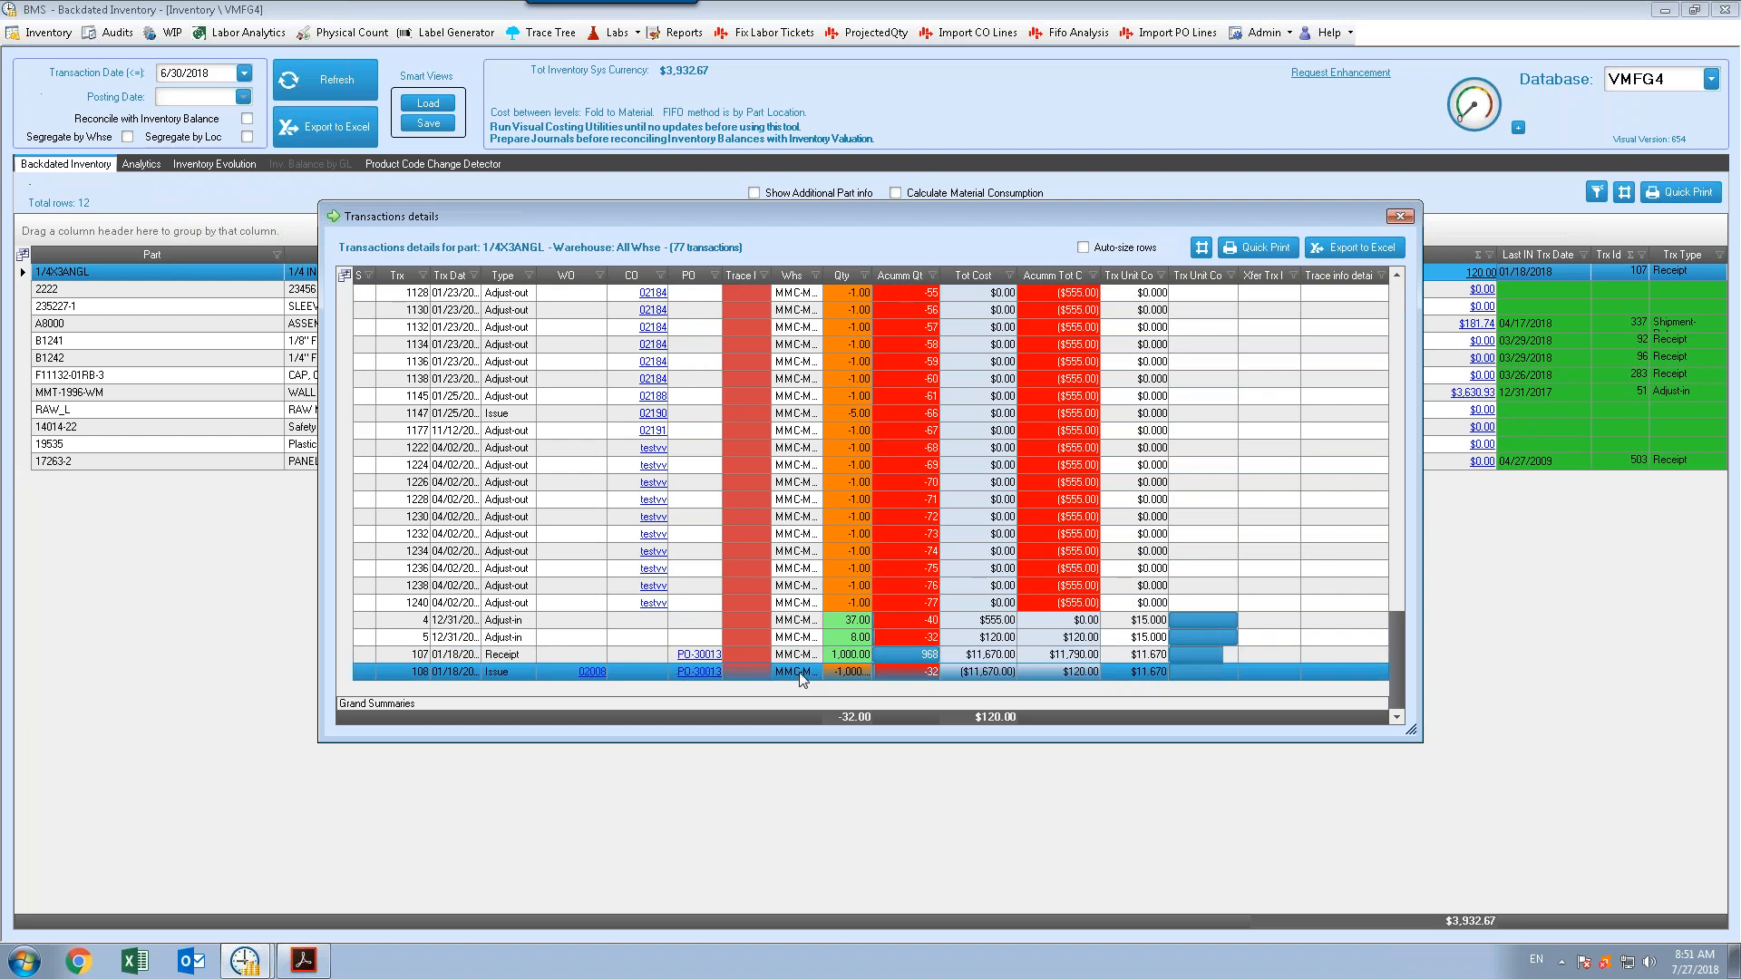
{"action": "left_click", "coordinate": [914, 651]}
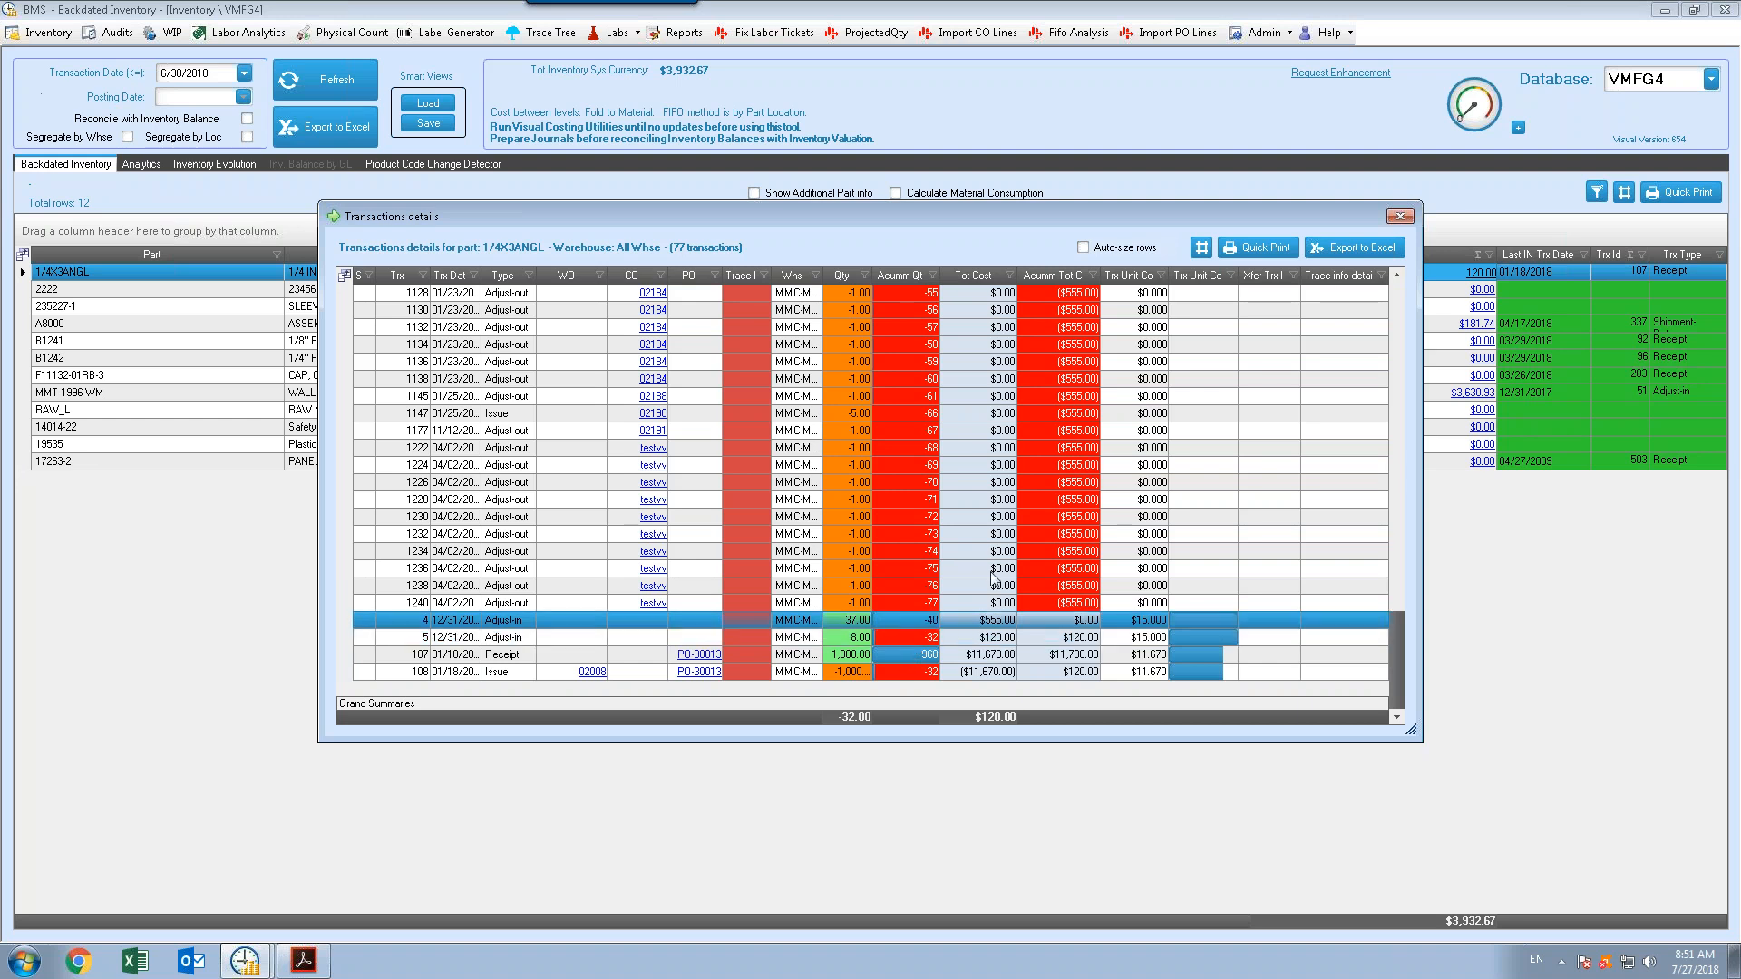
{"action": "left_click", "coordinate": [1400, 223]}
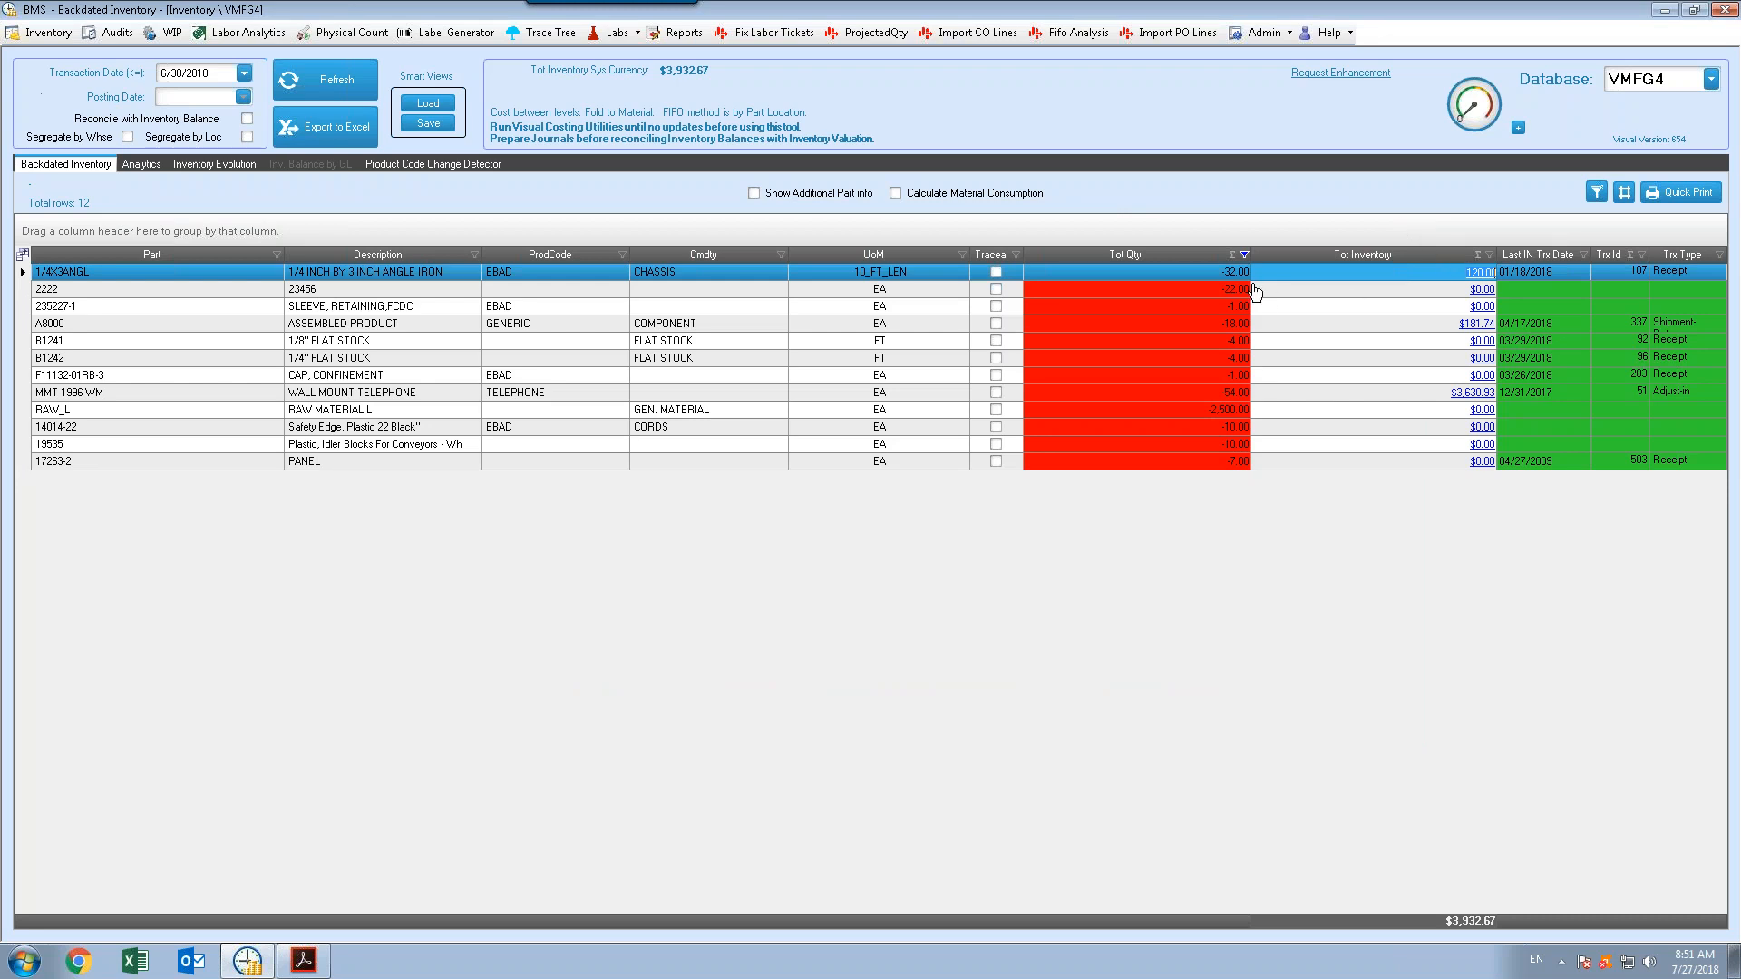
Clear the filter on the Tot Qty column
{"action": "left_click", "coordinate": [1245, 255]}
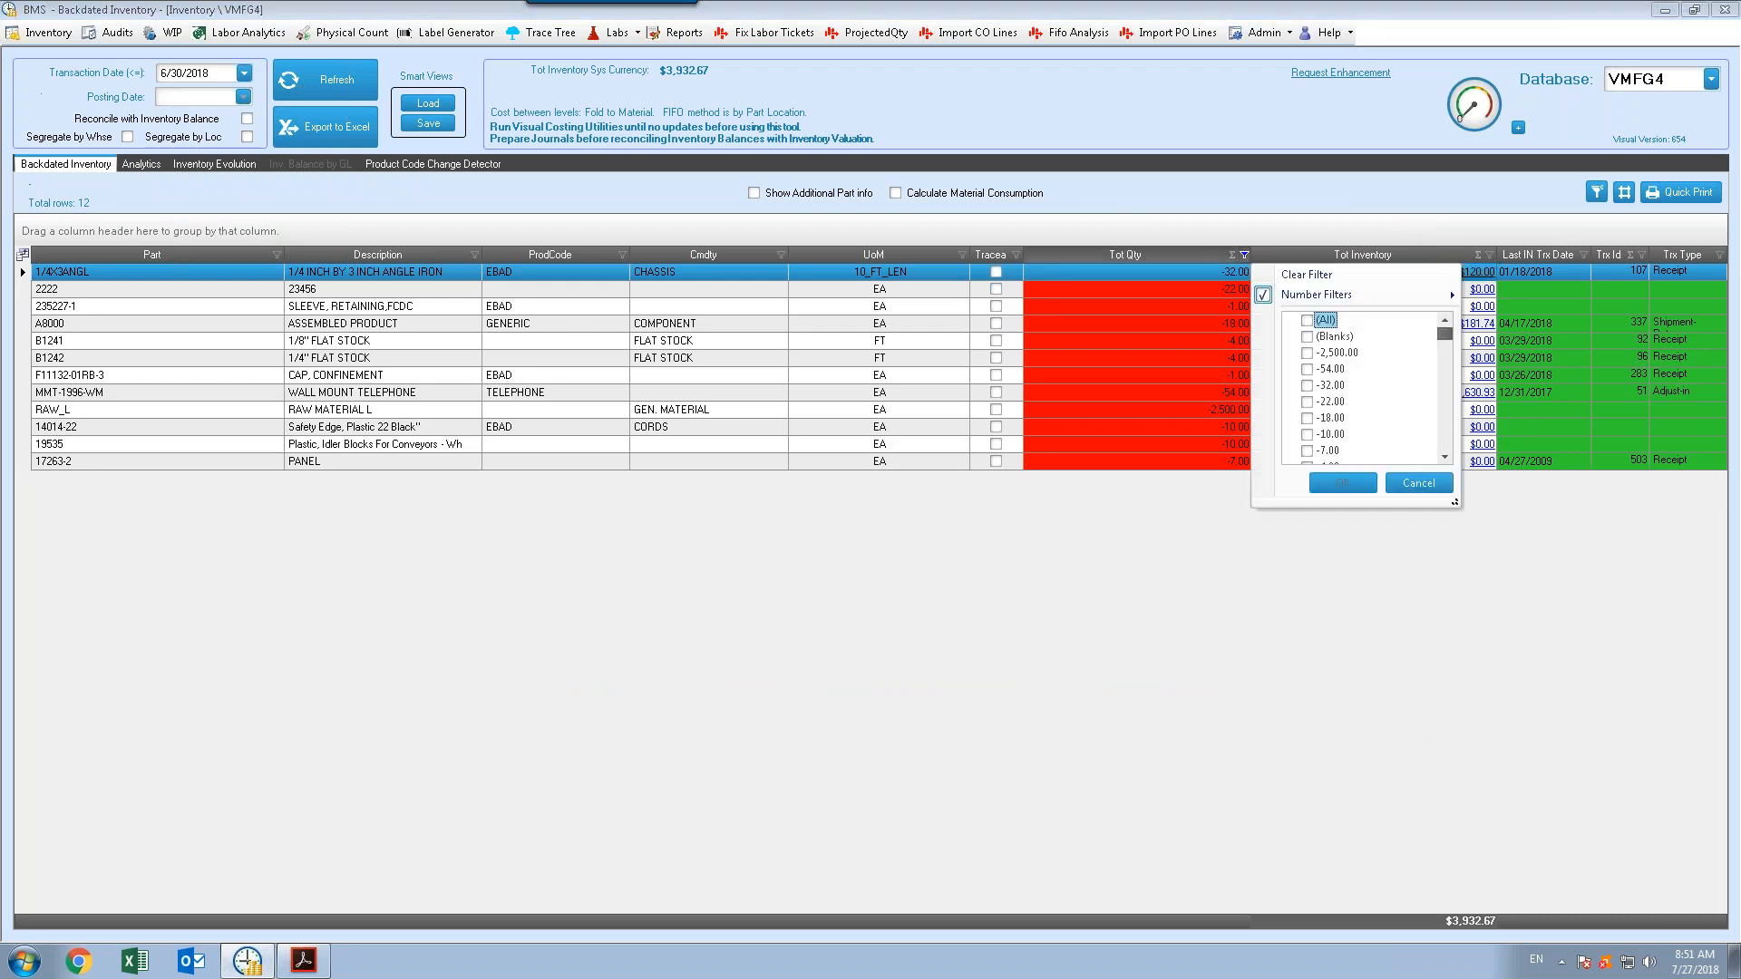
{"action": "left_click", "coordinate": [1315, 277]}
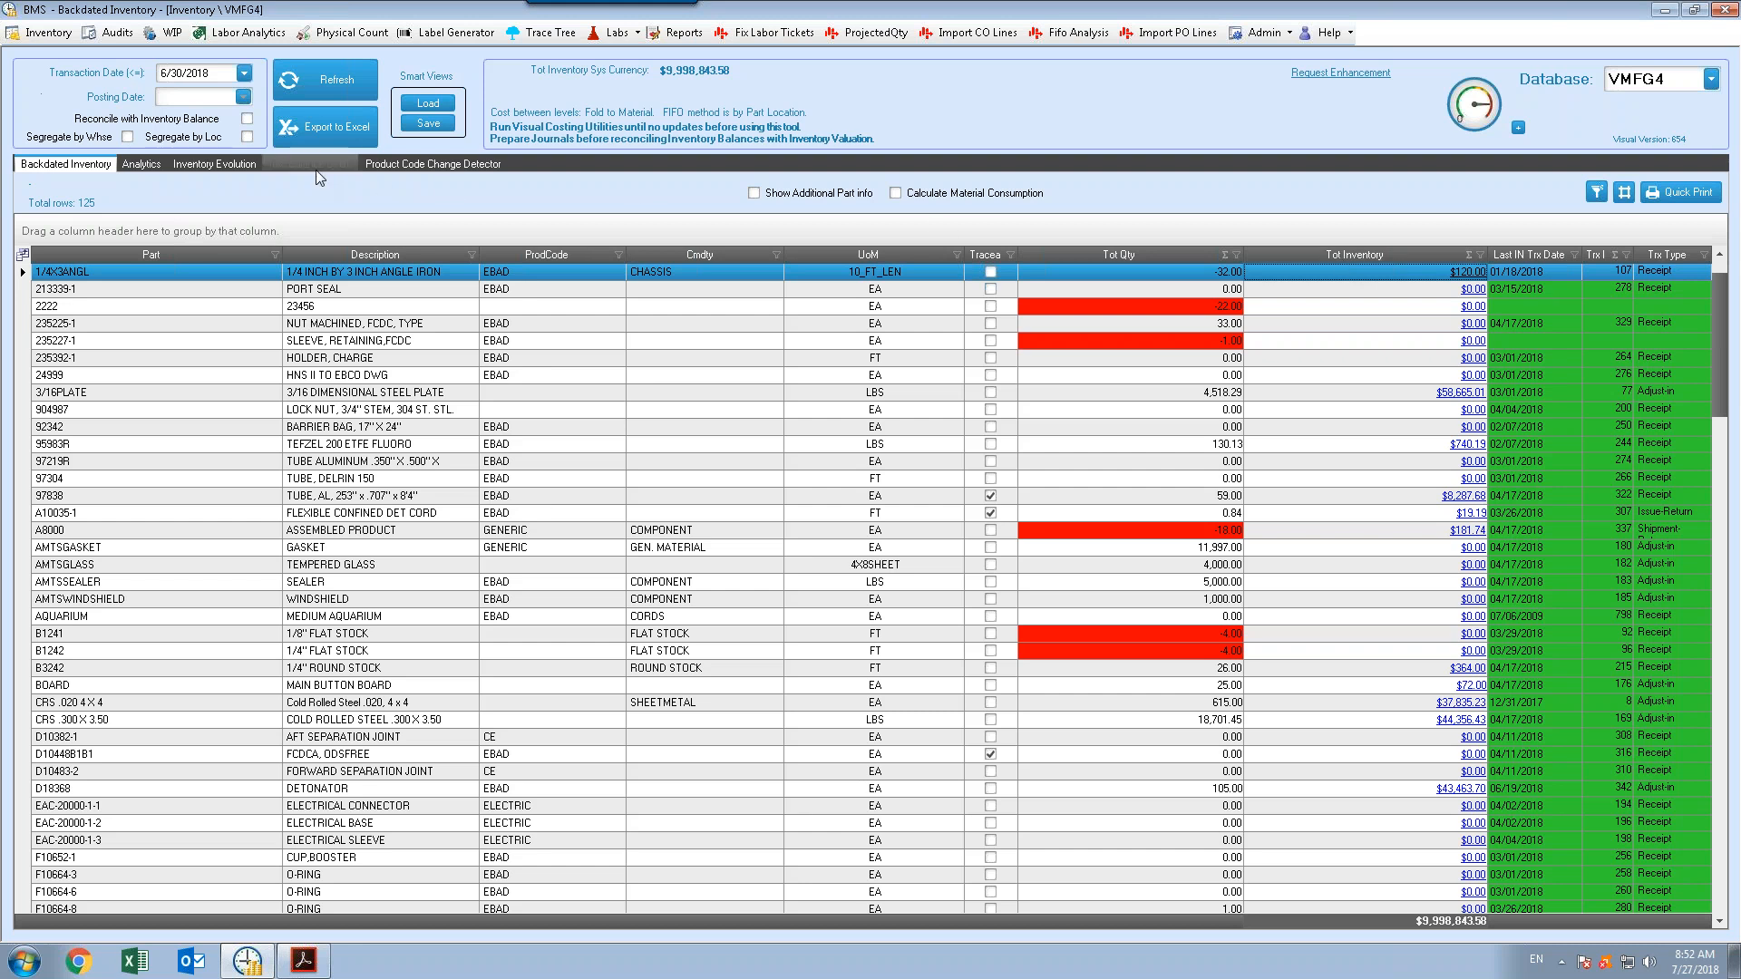
Reconcile with the inventory balance using posting date 5/31/2018 and refresh the list
{"action": "left_click", "coordinate": [247, 123]}
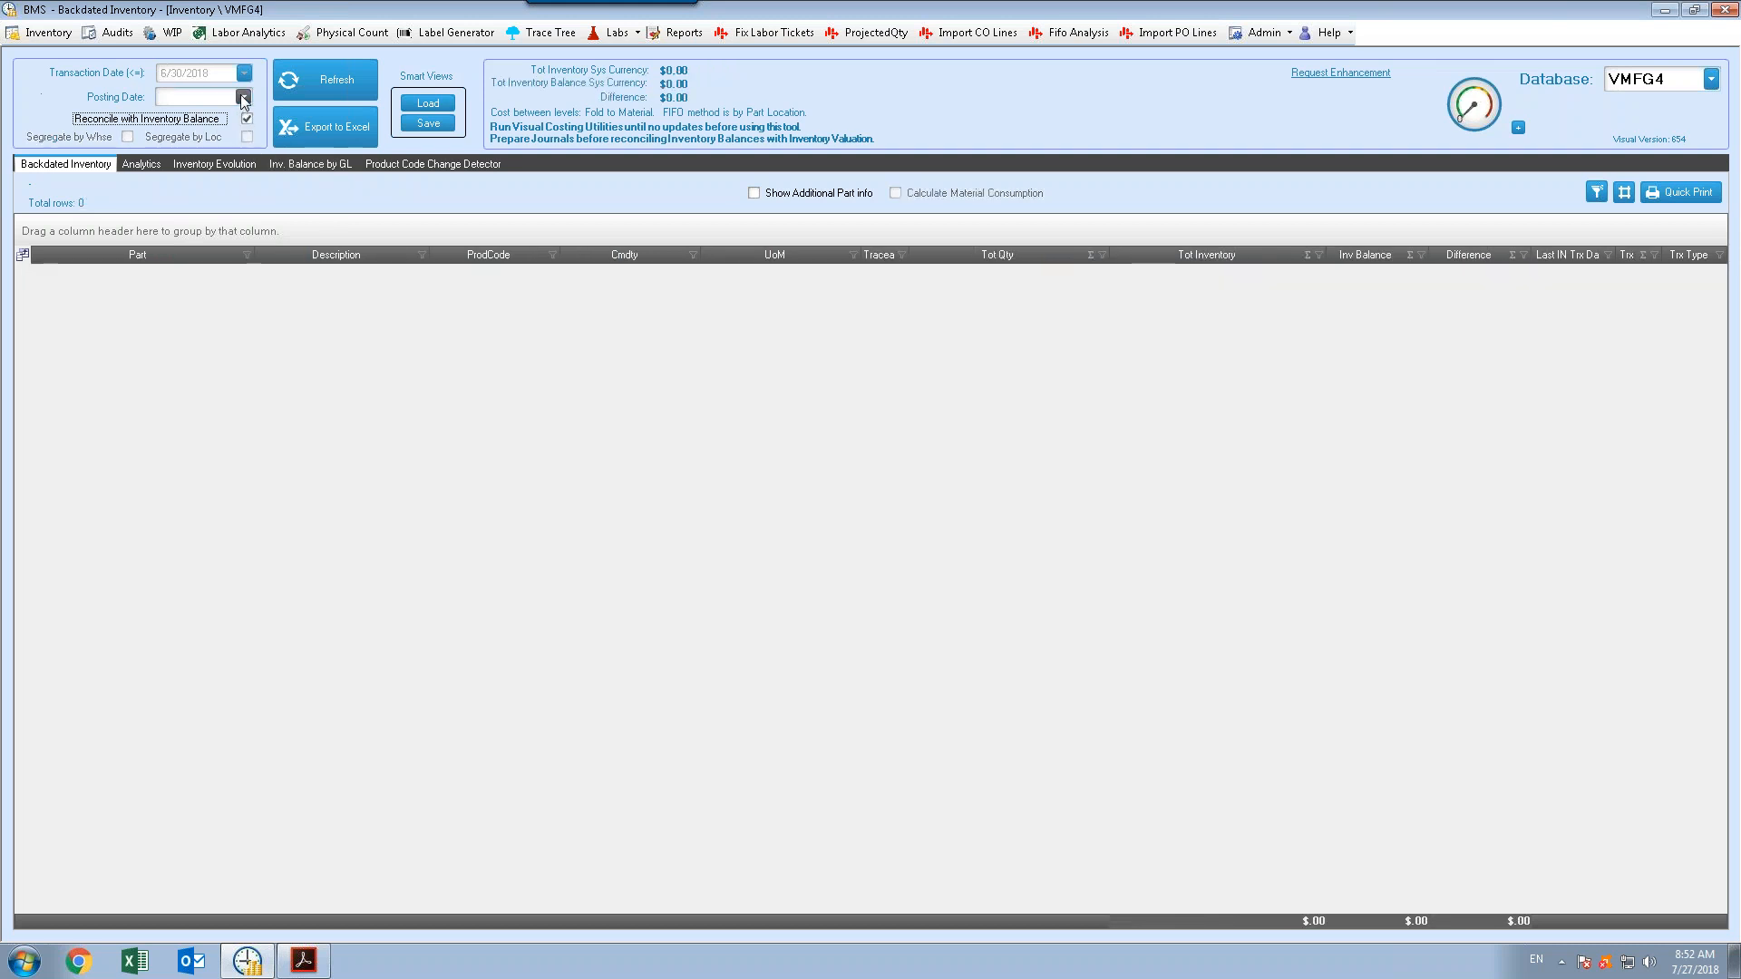
{"action": "left_click", "coordinate": [243, 97]}
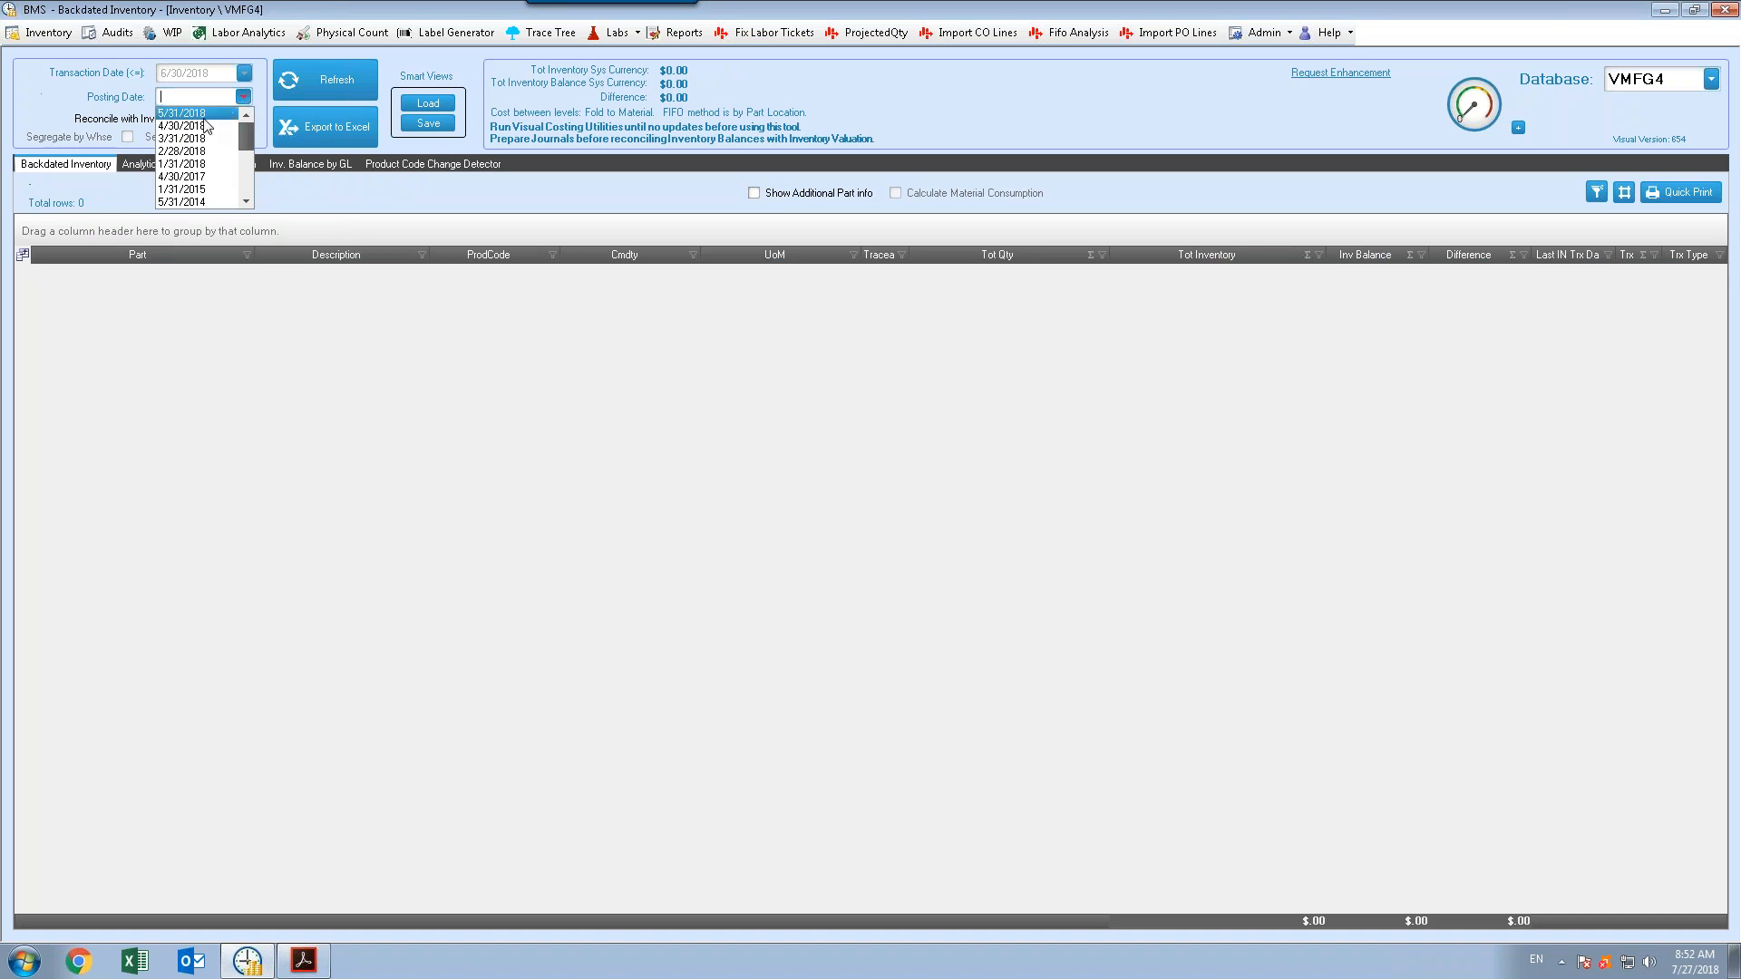
{"action": "left_click", "coordinate": [218, 112]}
{"action": "left_click", "coordinate": [331, 91]}
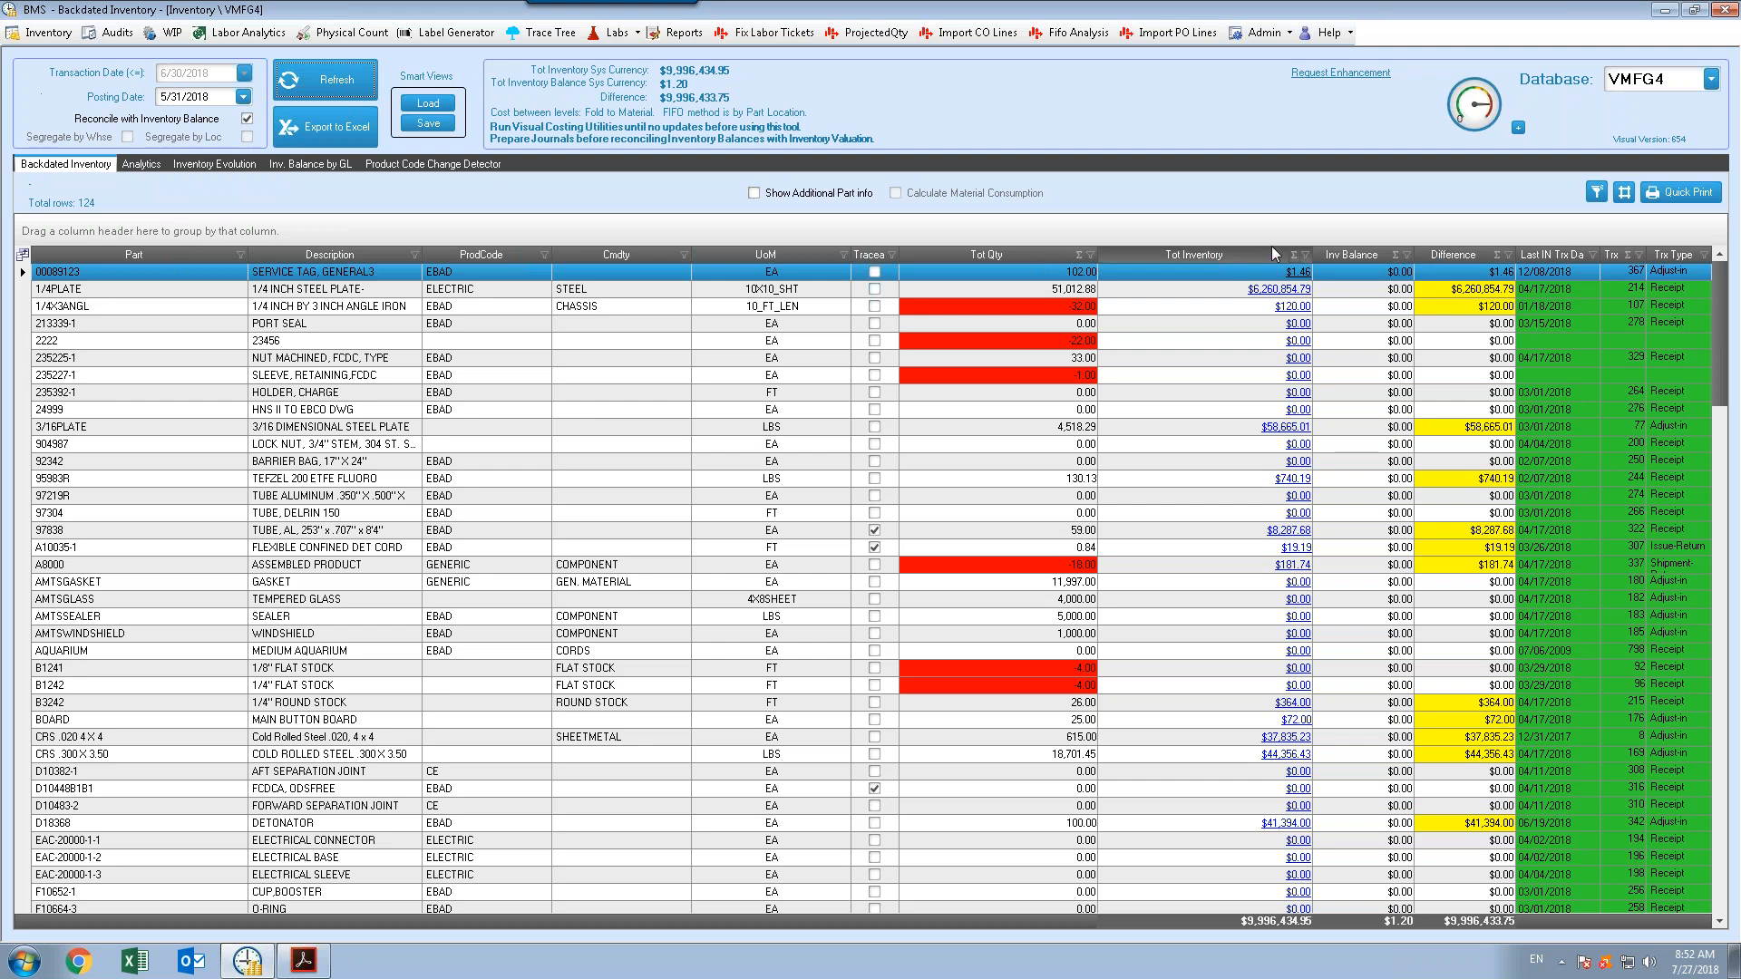
{"action": "left_click", "coordinate": [1243, 413]}
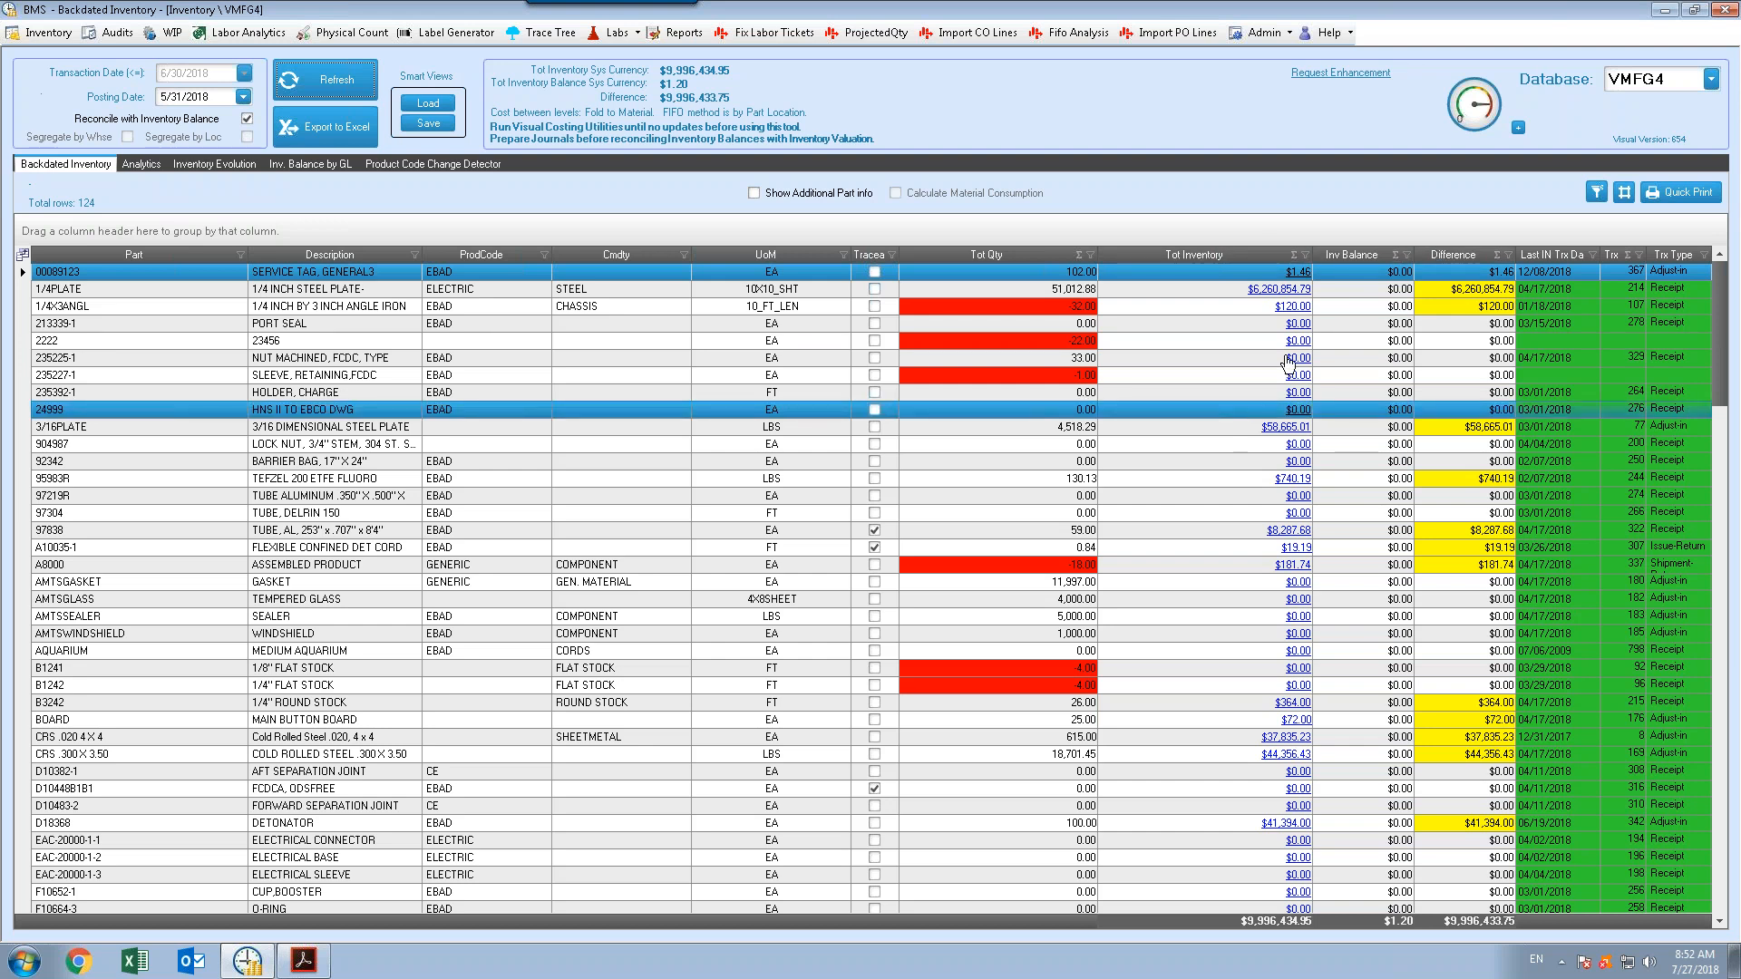
{"action": "left_click", "coordinate": [1357, 290]}
{"action": "left_click", "coordinate": [1369, 377]}
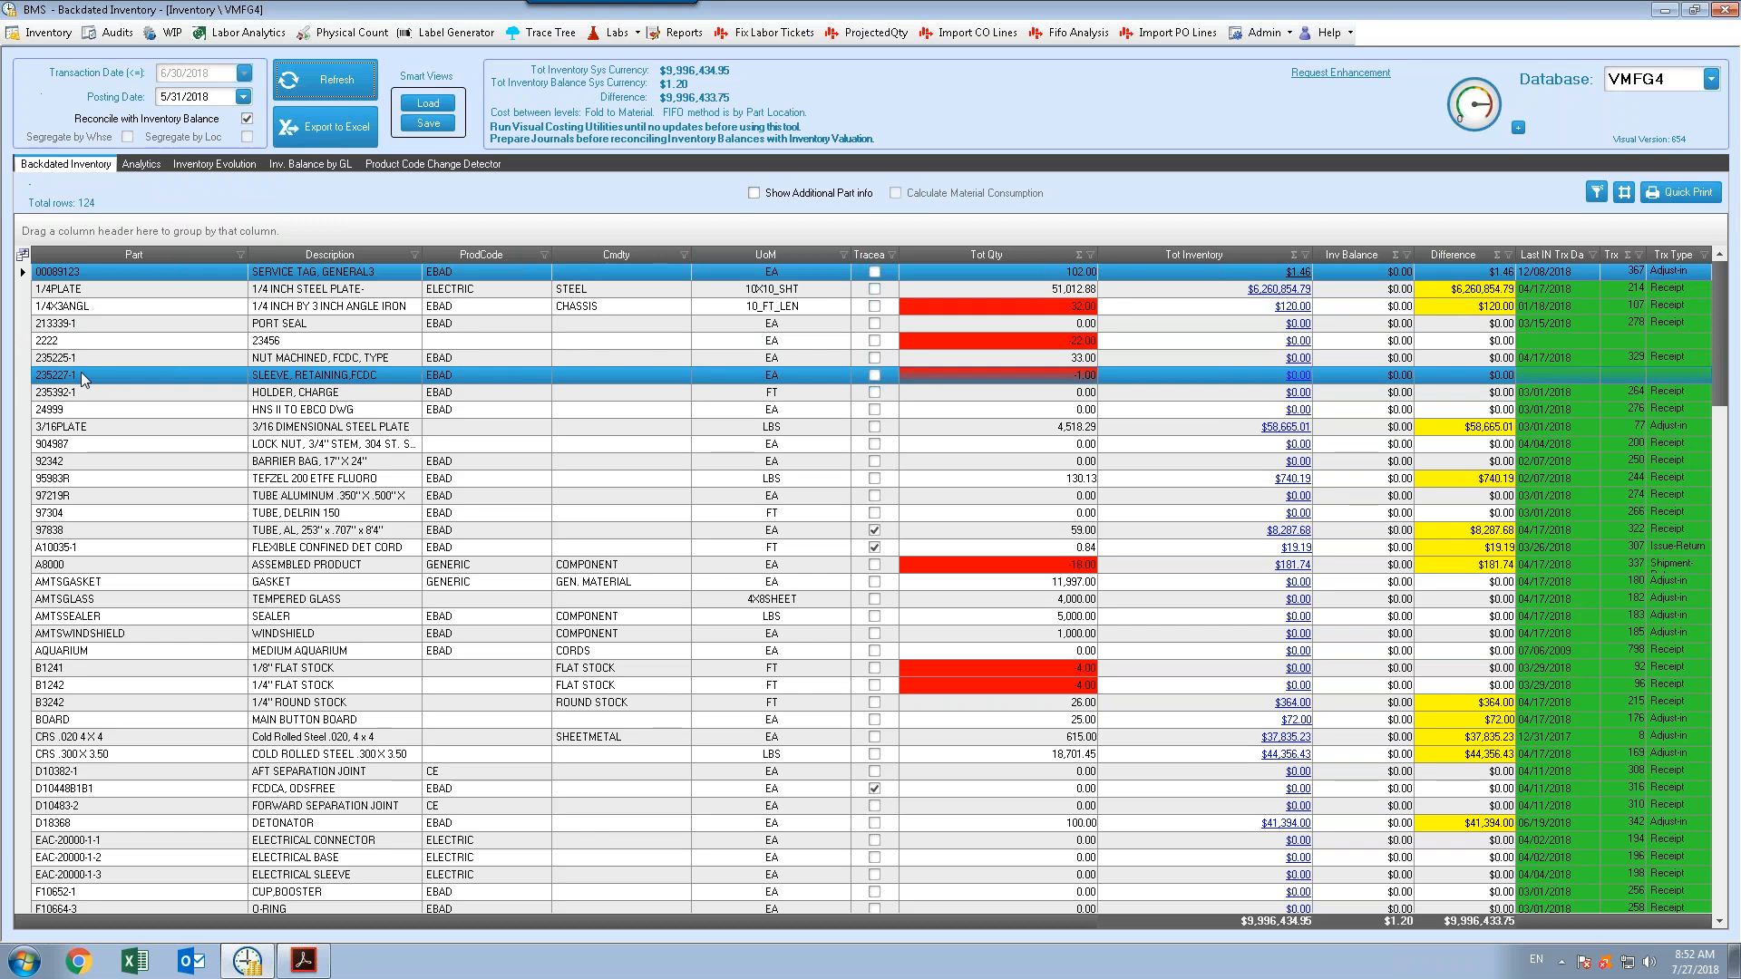
Apply a custom Difference filter matching any of: greater than 100 or less than -100
{"action": "left_click", "coordinate": [1508, 256]}
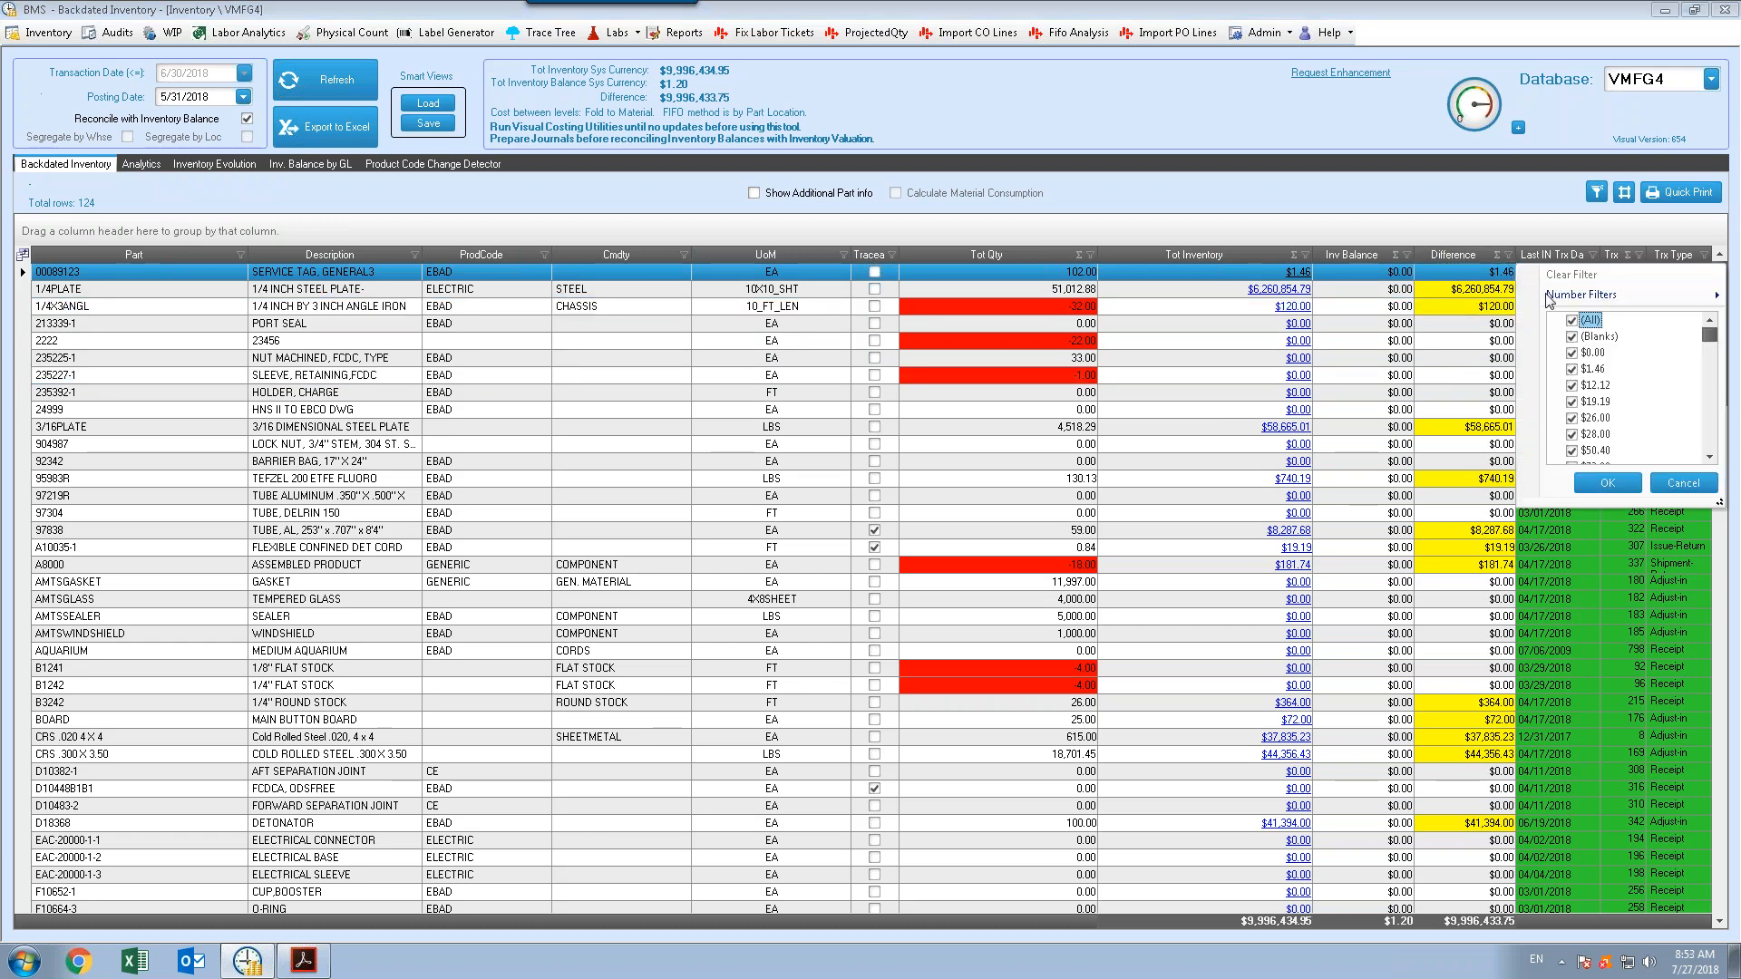
{"action": "mouse_move", "coordinate": [1548, 299]}
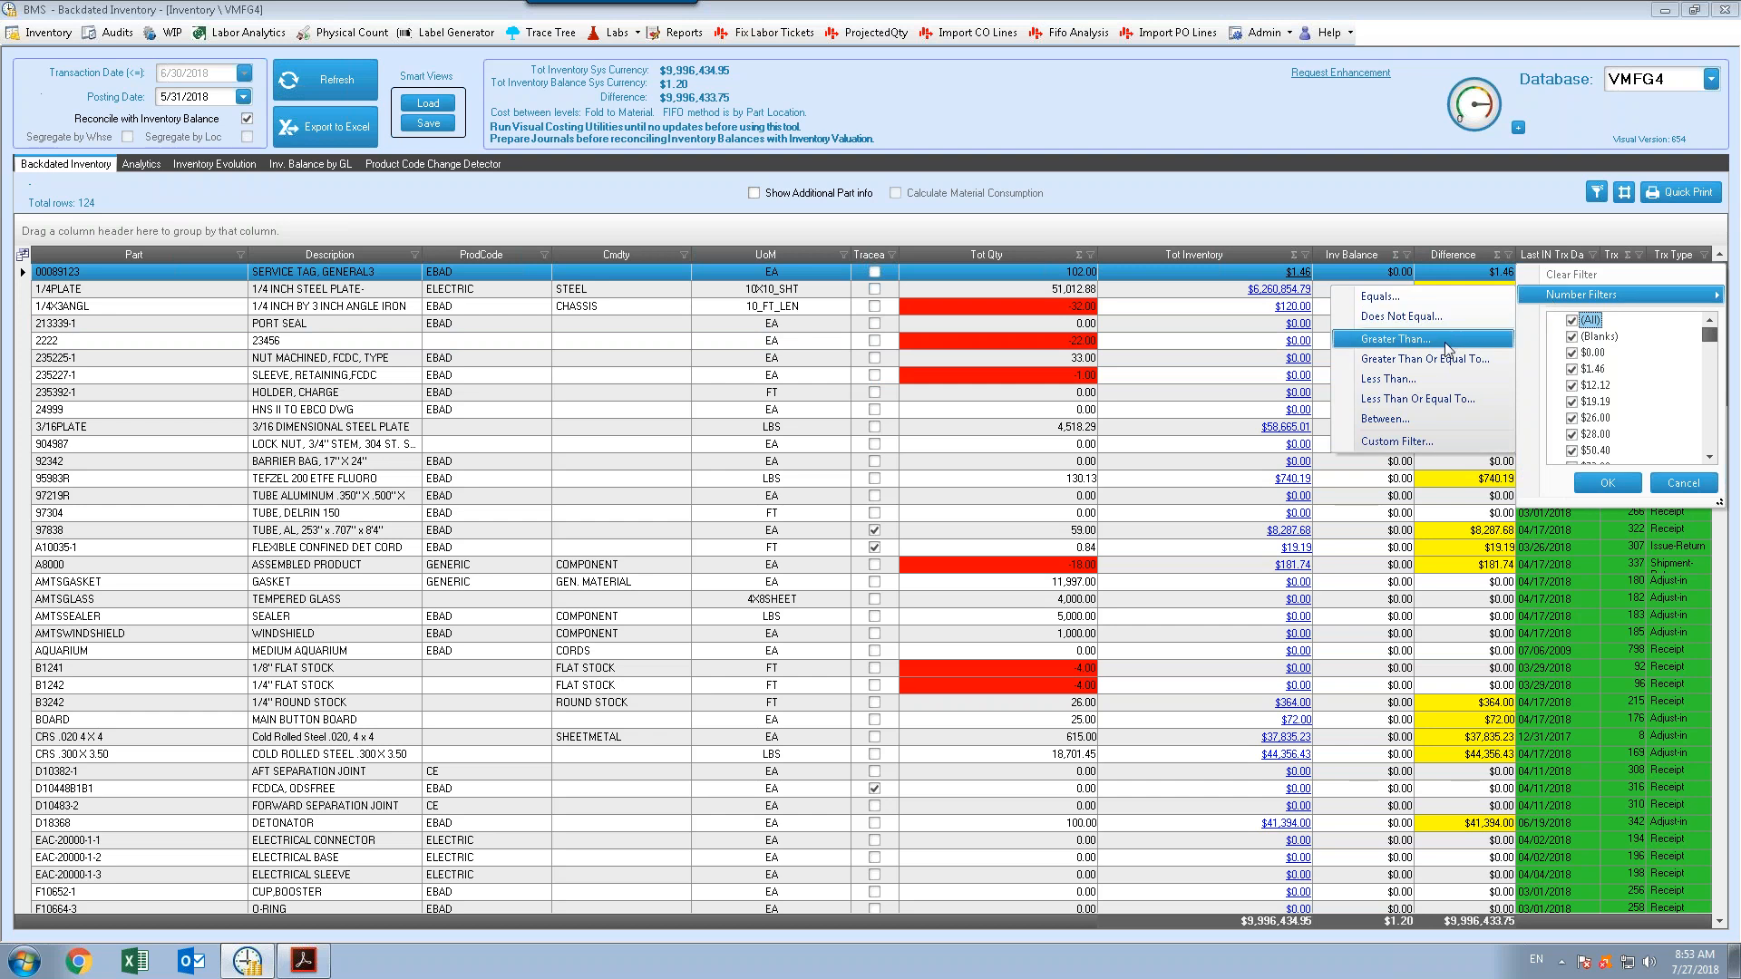
{"action": "left_click", "coordinate": [1452, 342]}
{"action": "left_click", "coordinate": [1070, 455]}
{"action": "type", "text": "100"}
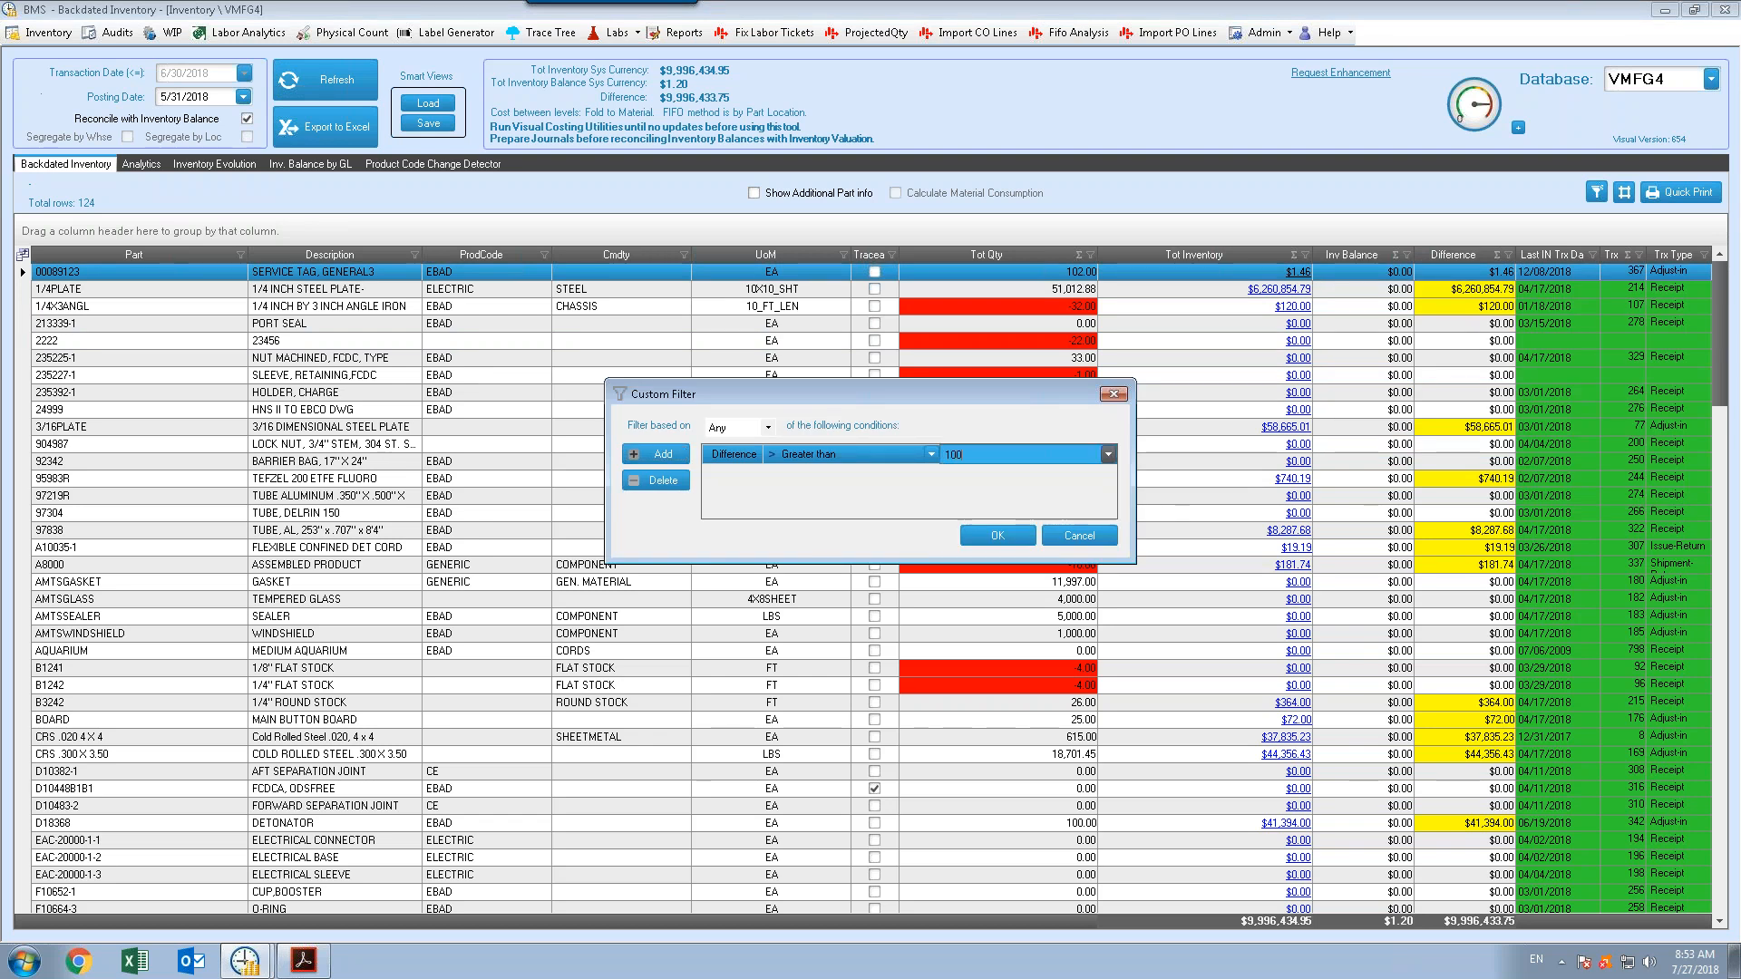
{"action": "left_click", "coordinate": [655, 455]}
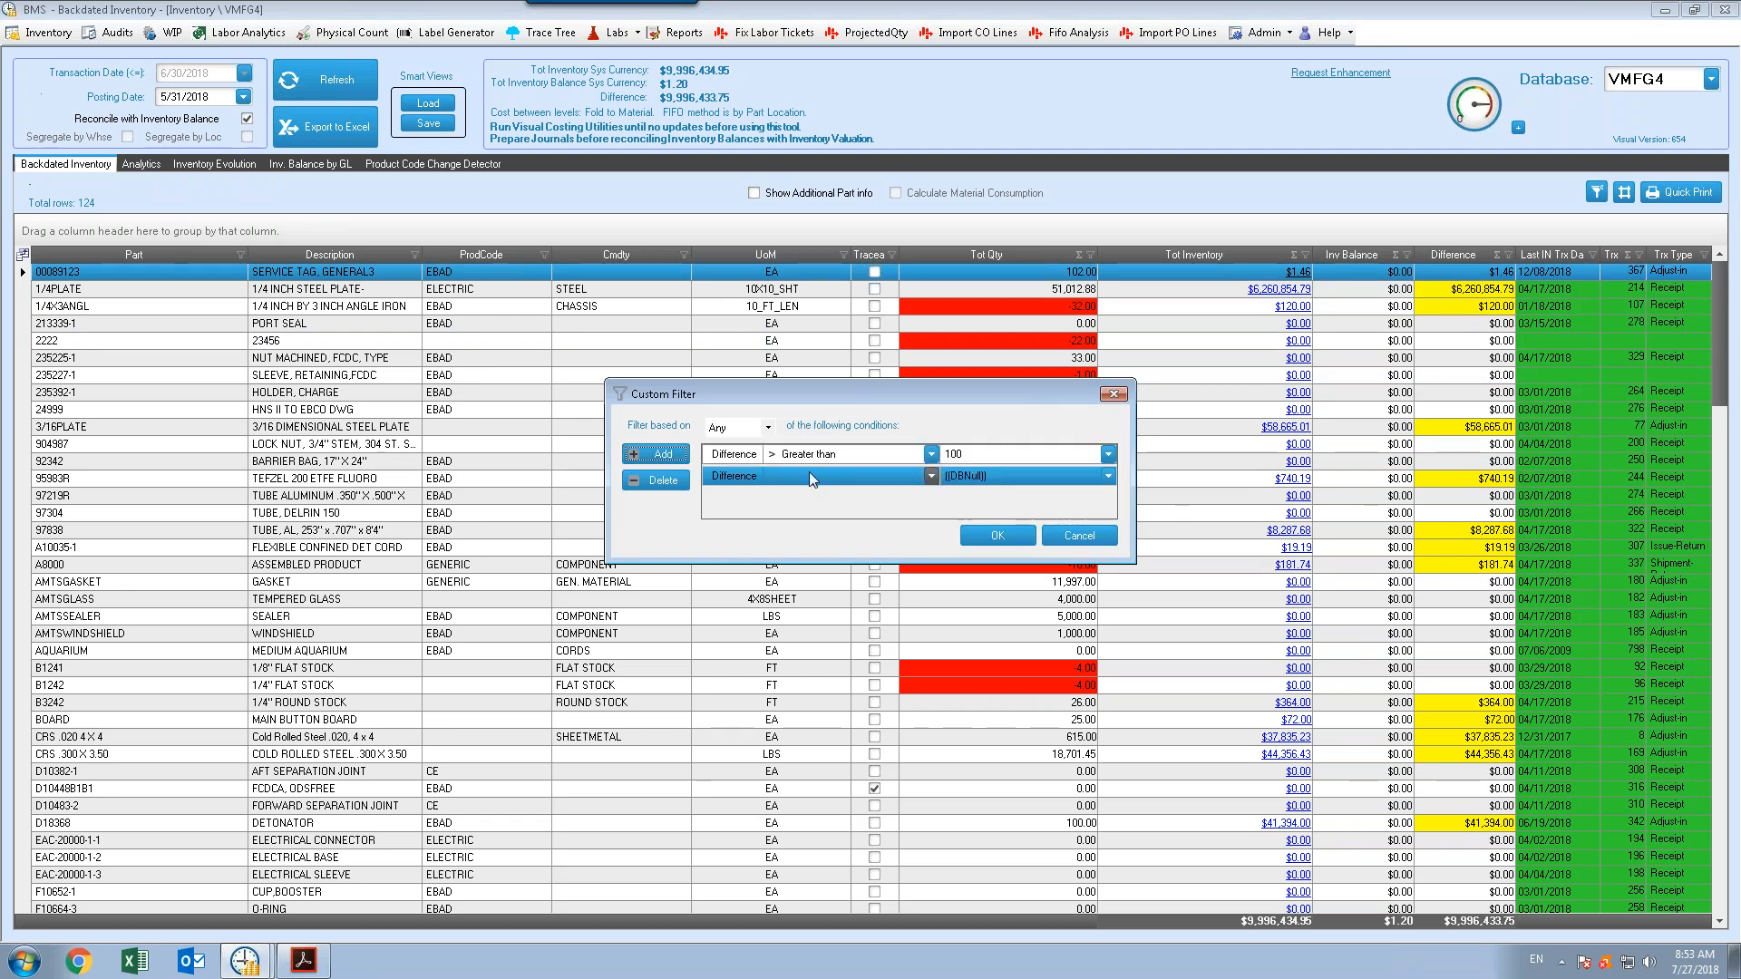
{"action": "left_click", "coordinate": [816, 476]}
{"action": "left_click", "coordinate": [797, 522]}
{"action": "left_click", "coordinate": [1070, 477]}
{"action": "type", "text": "-100"}
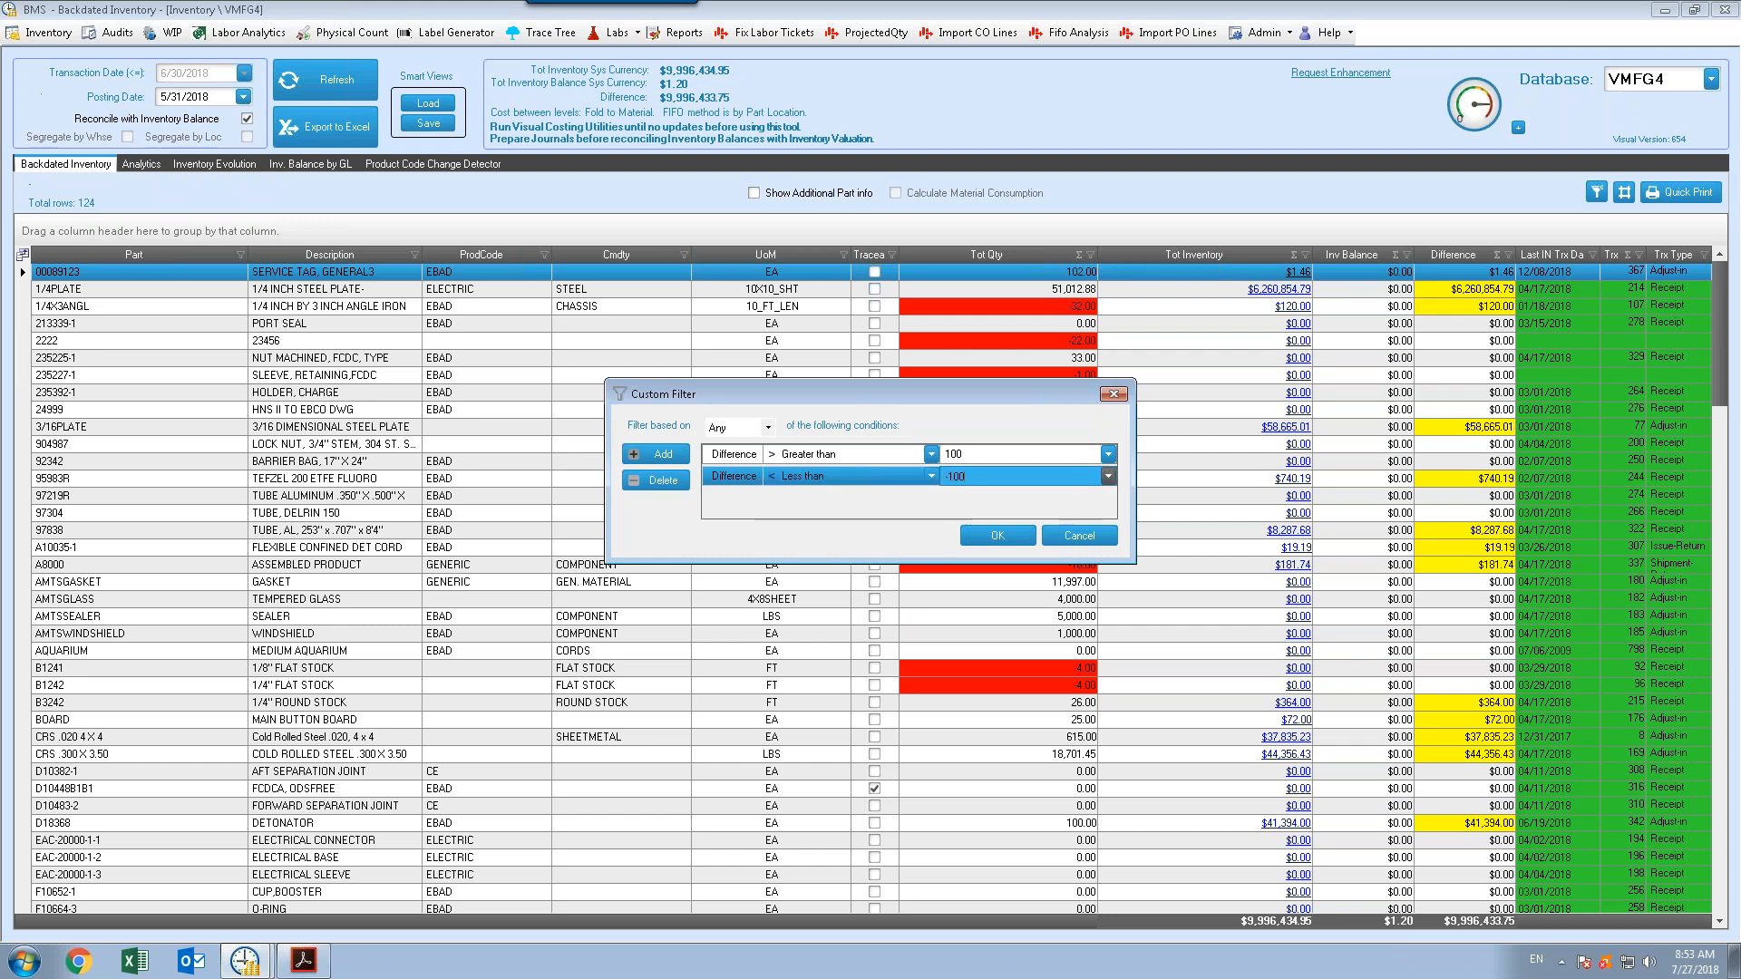
{"action": "key", "text": "Return"}
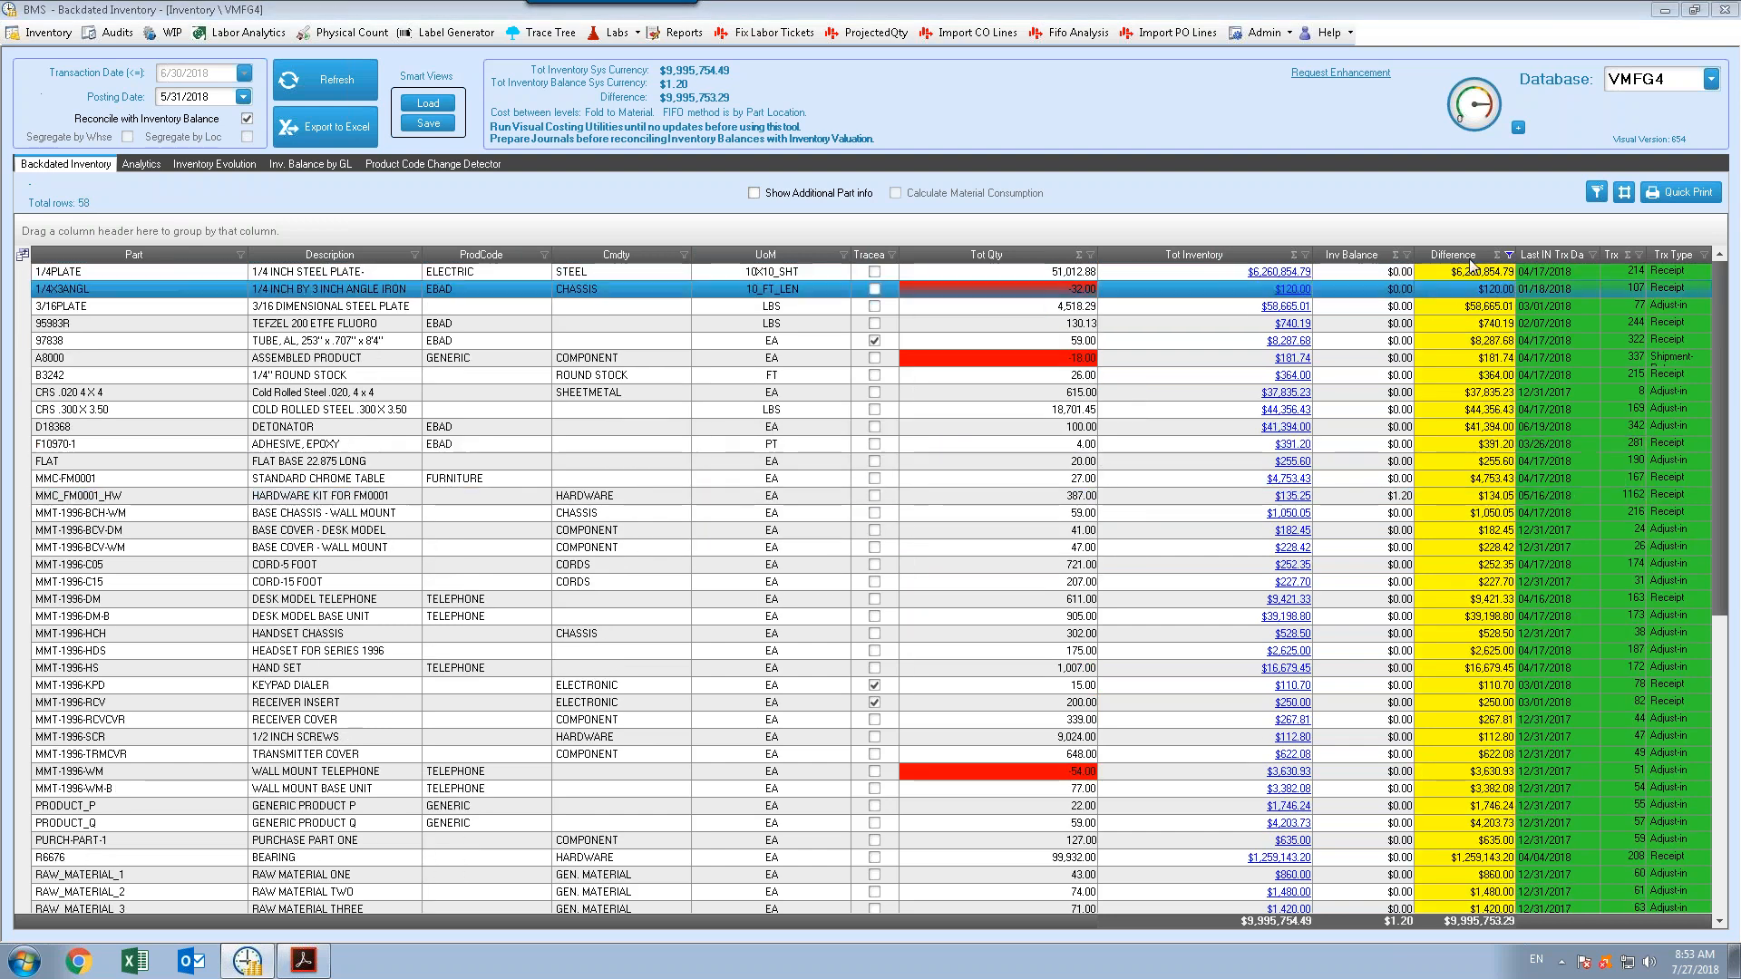
Change the Difference filter thresholds to greater than 1000 or less than -1000
{"action": "left_click", "coordinate": [1508, 253]}
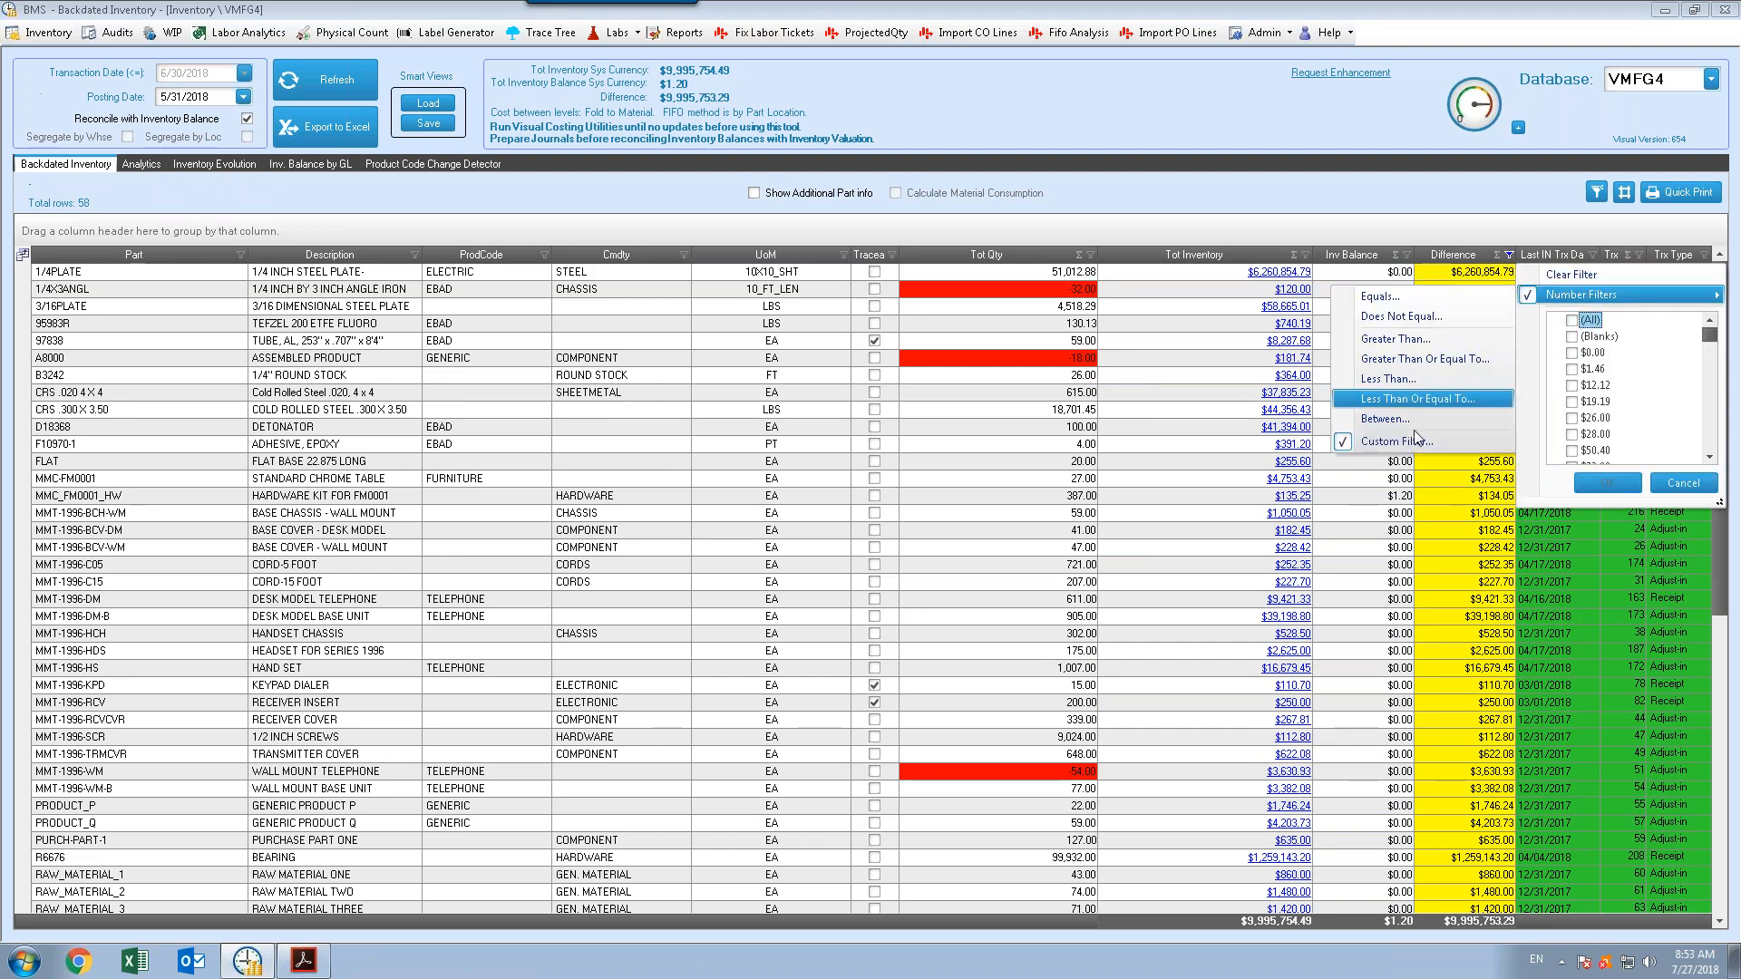
{"action": "left_click", "coordinate": [1414, 439]}
{"action": "left_click", "coordinate": [1040, 458]}
{"action": "type", "text": "000"}
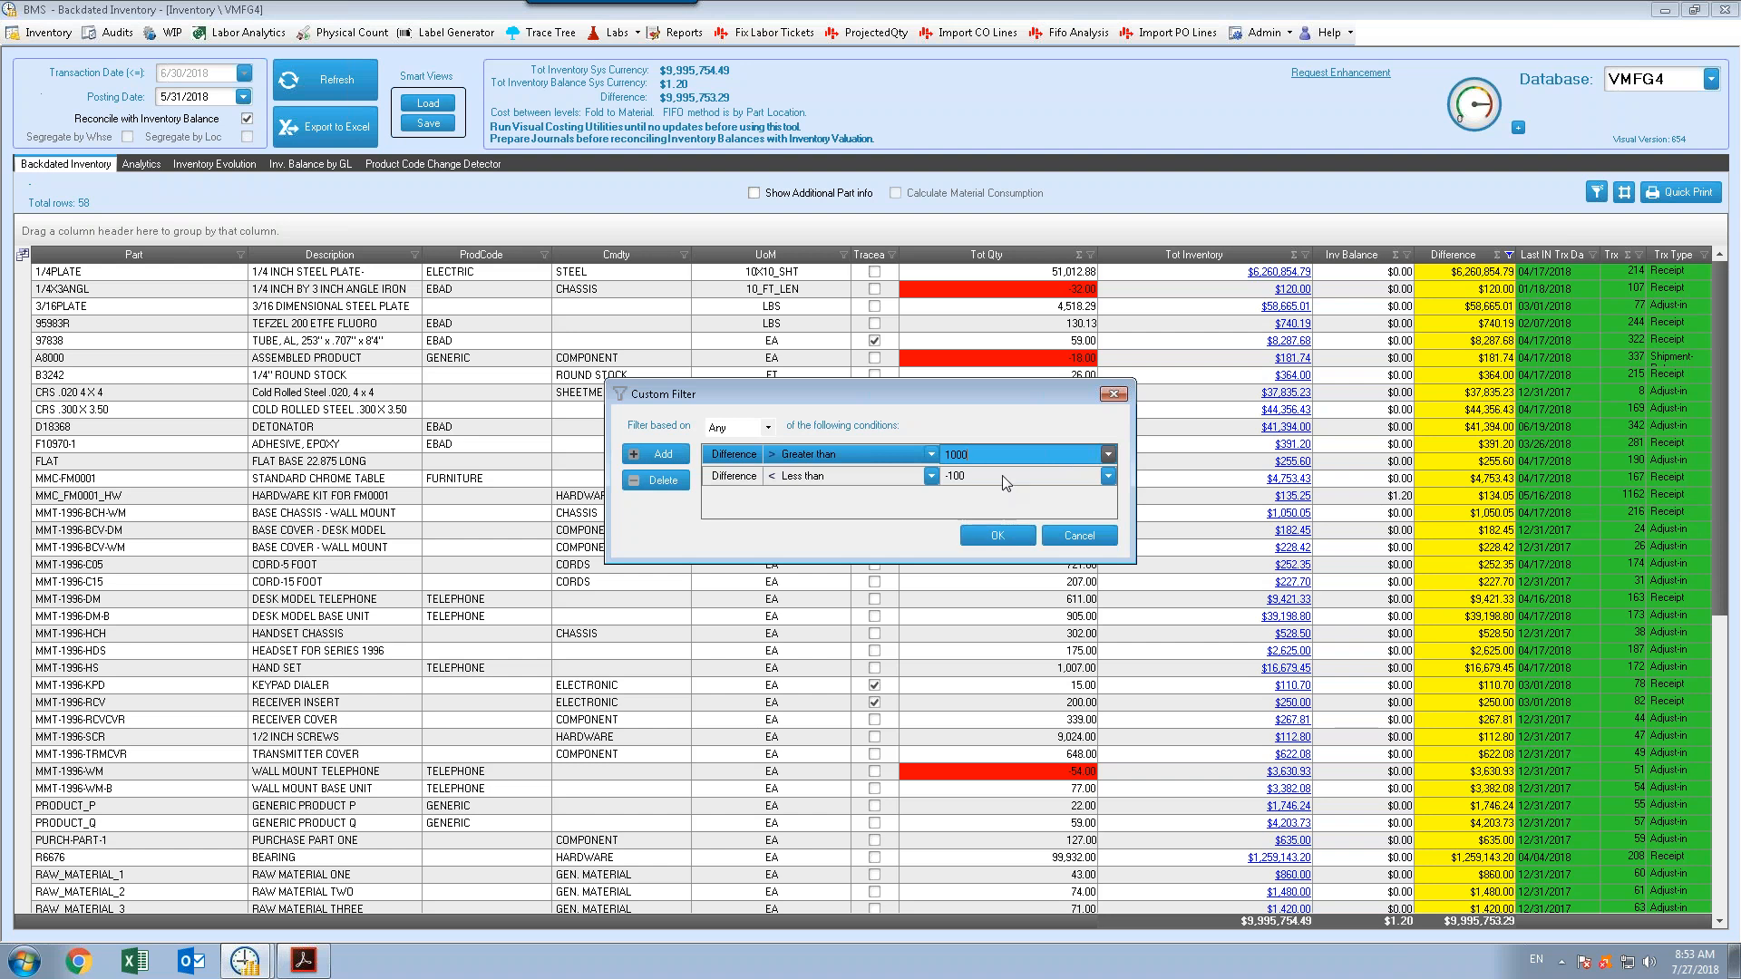
{"action": "left_click", "coordinate": [1003, 475]}
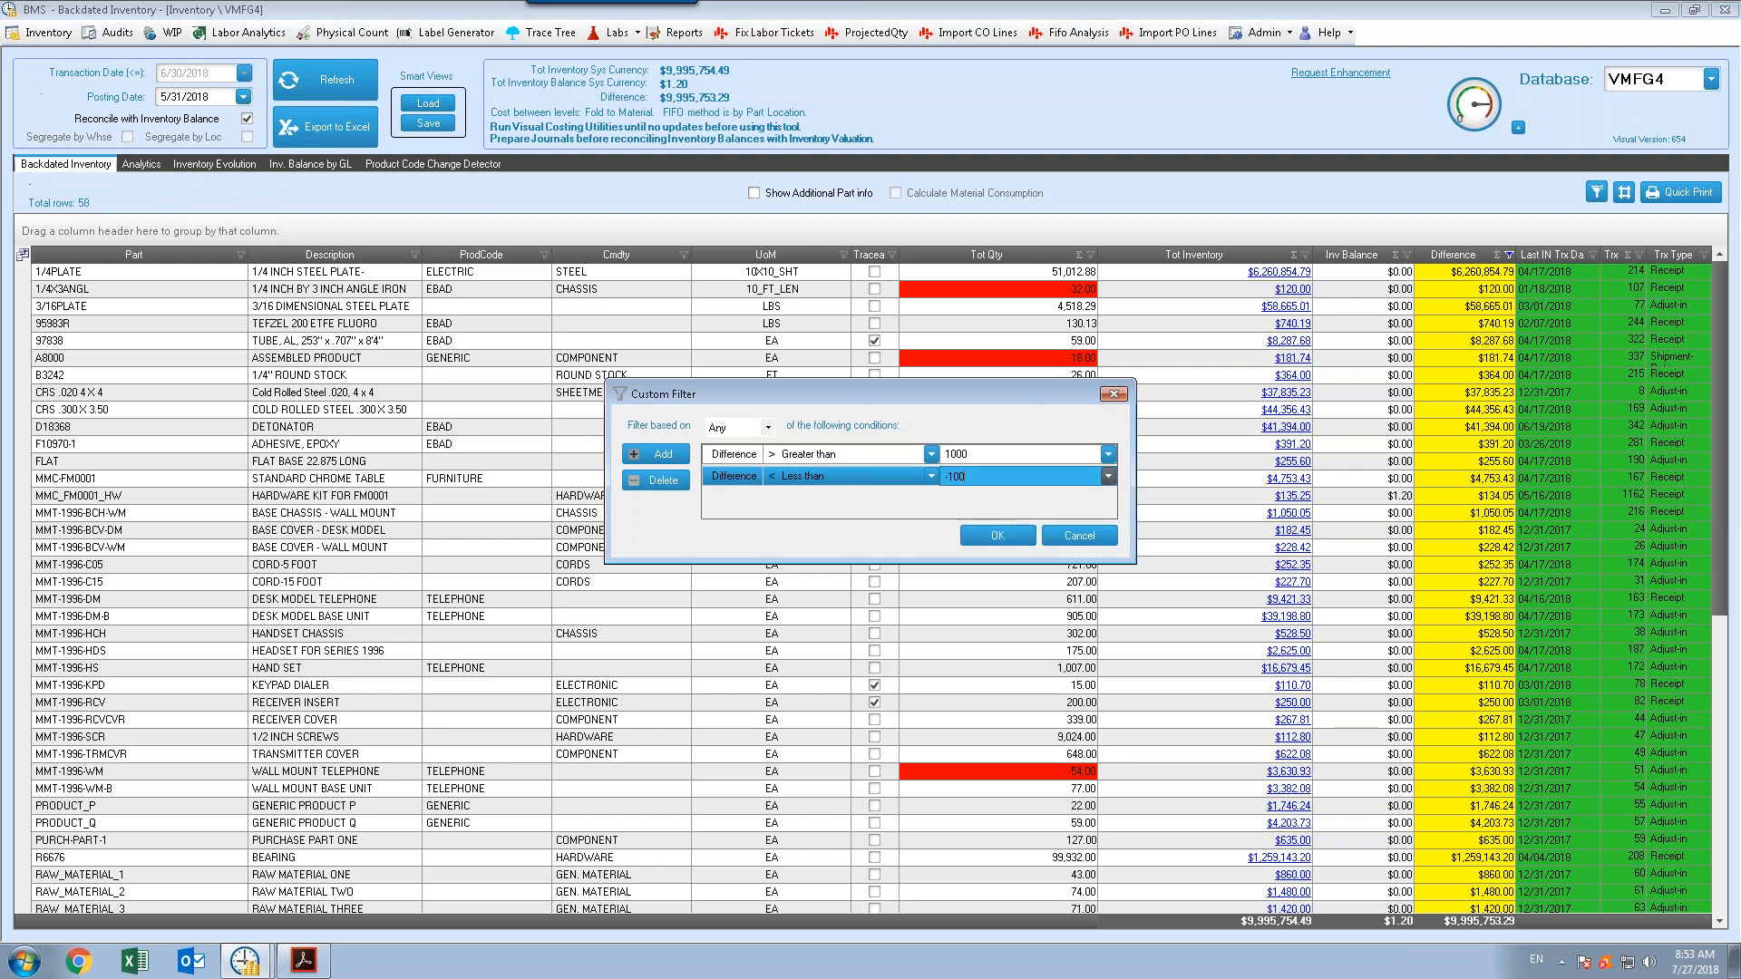
{"action": "type", "text": "0"}
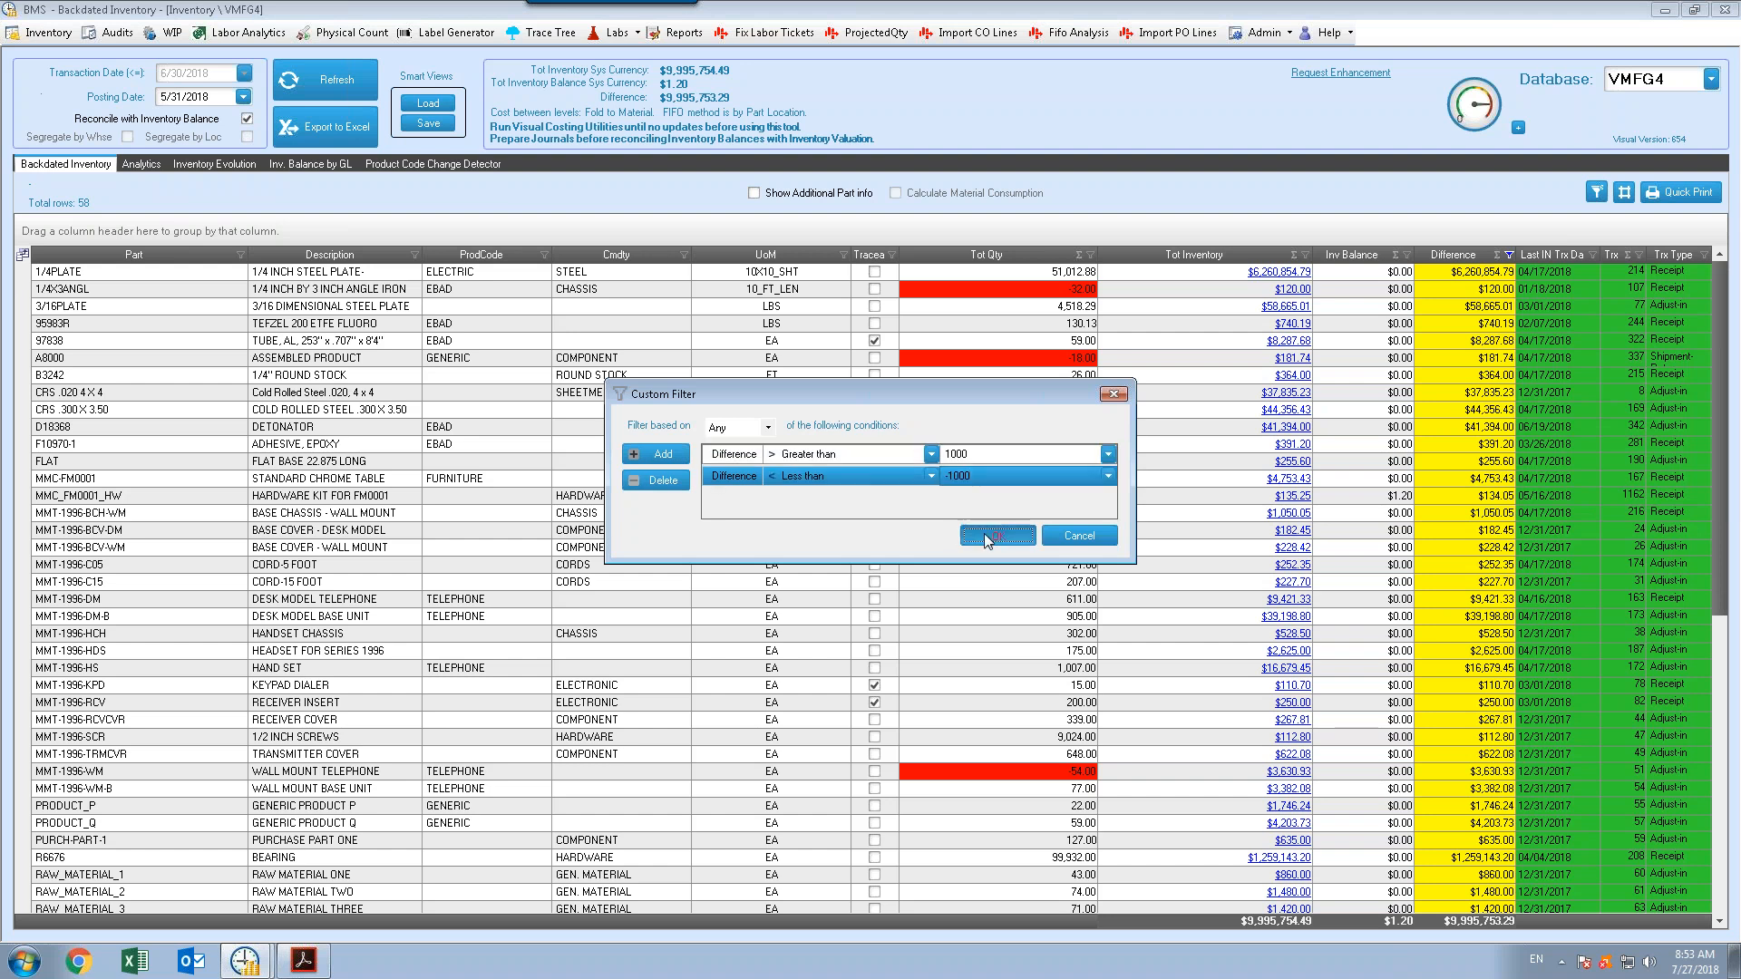
{"action": "left_click", "coordinate": [998, 534]}
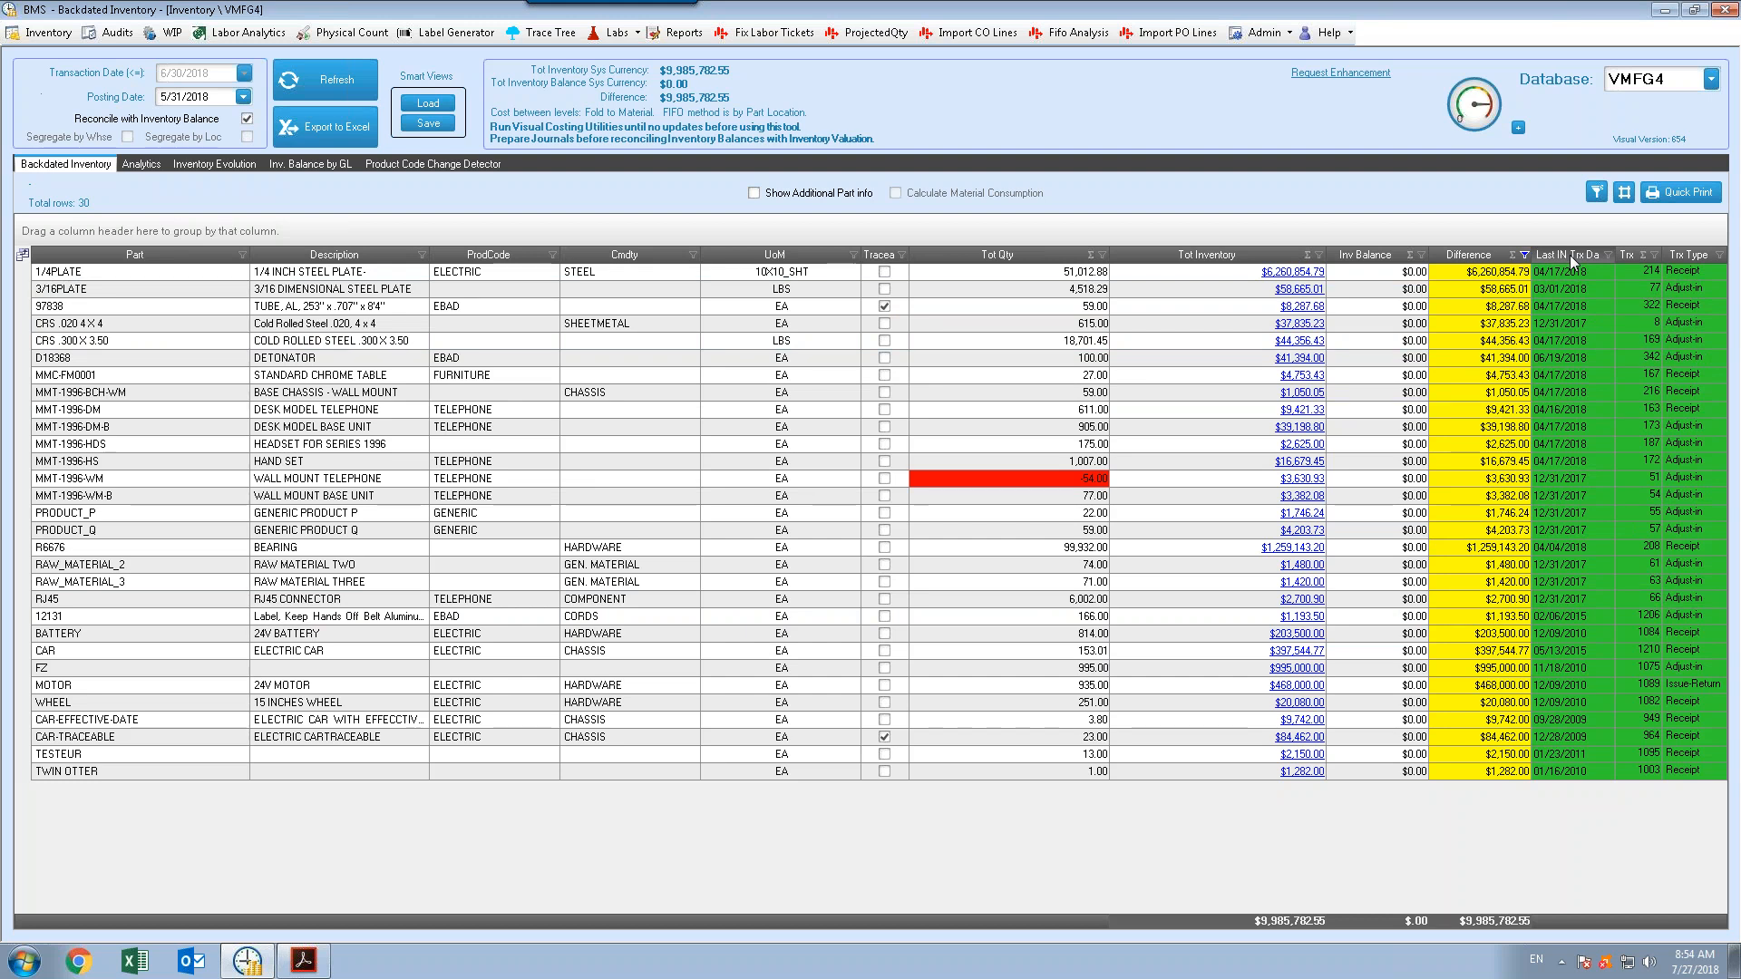
Clear the filter on the Difference column
{"action": "left_click", "coordinate": [1524, 255]}
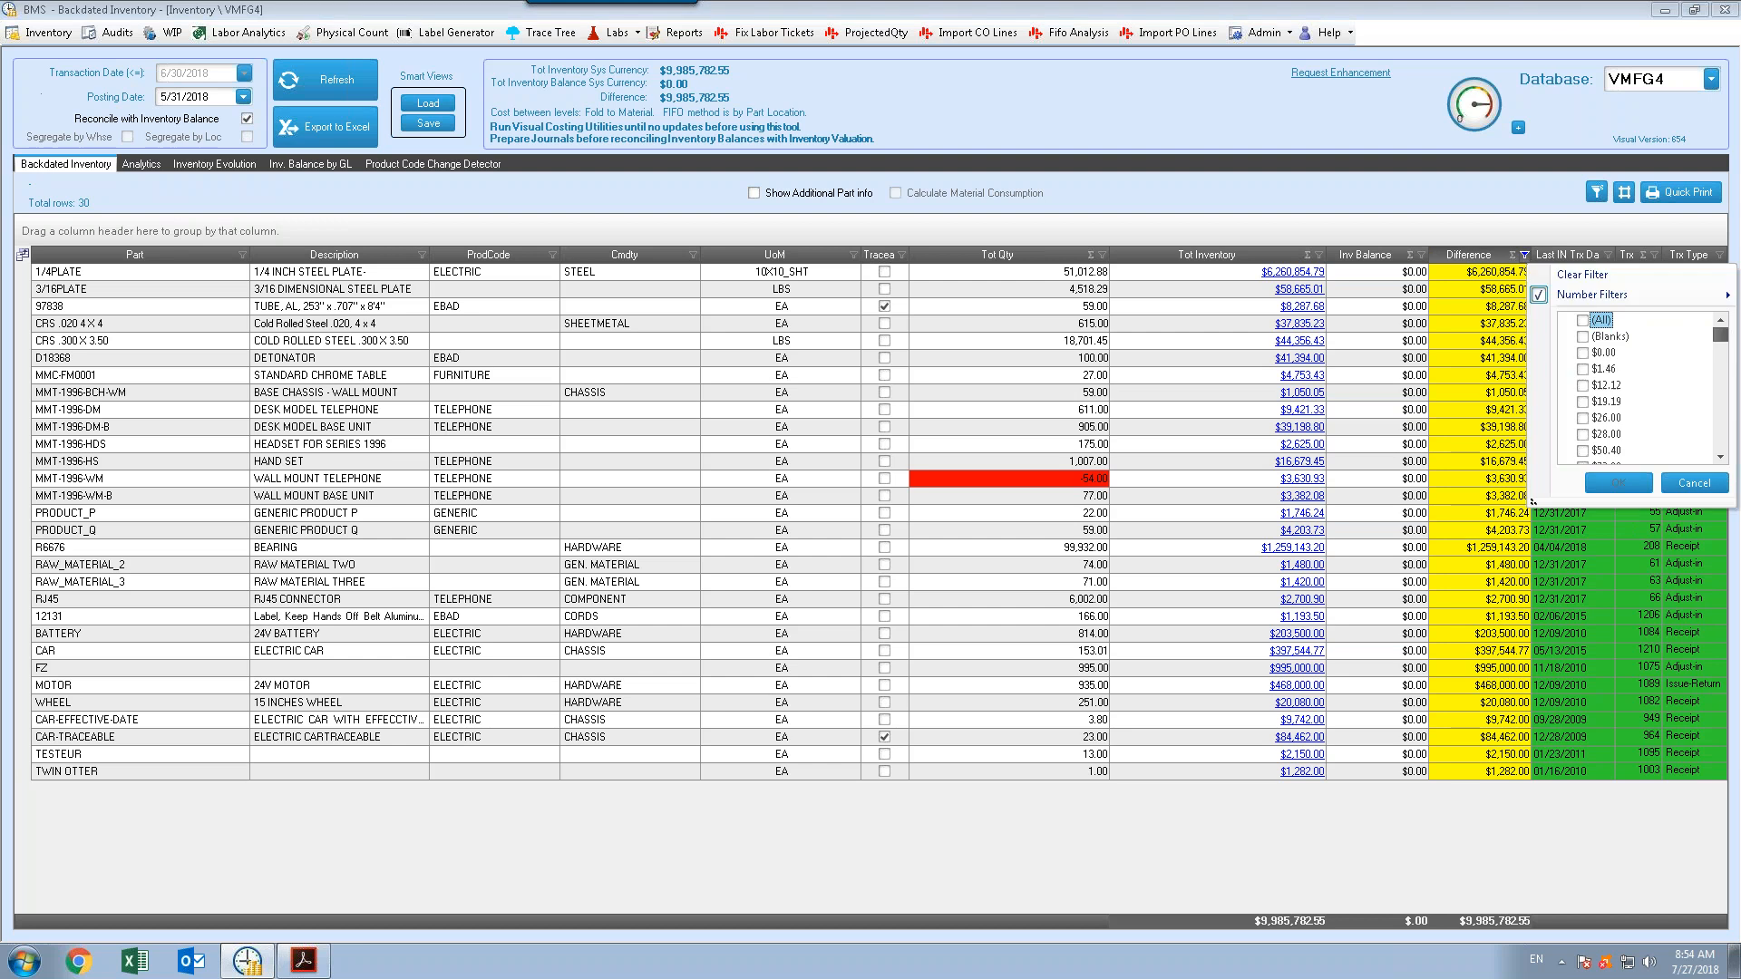
{"action": "left_click", "coordinate": [1552, 272]}
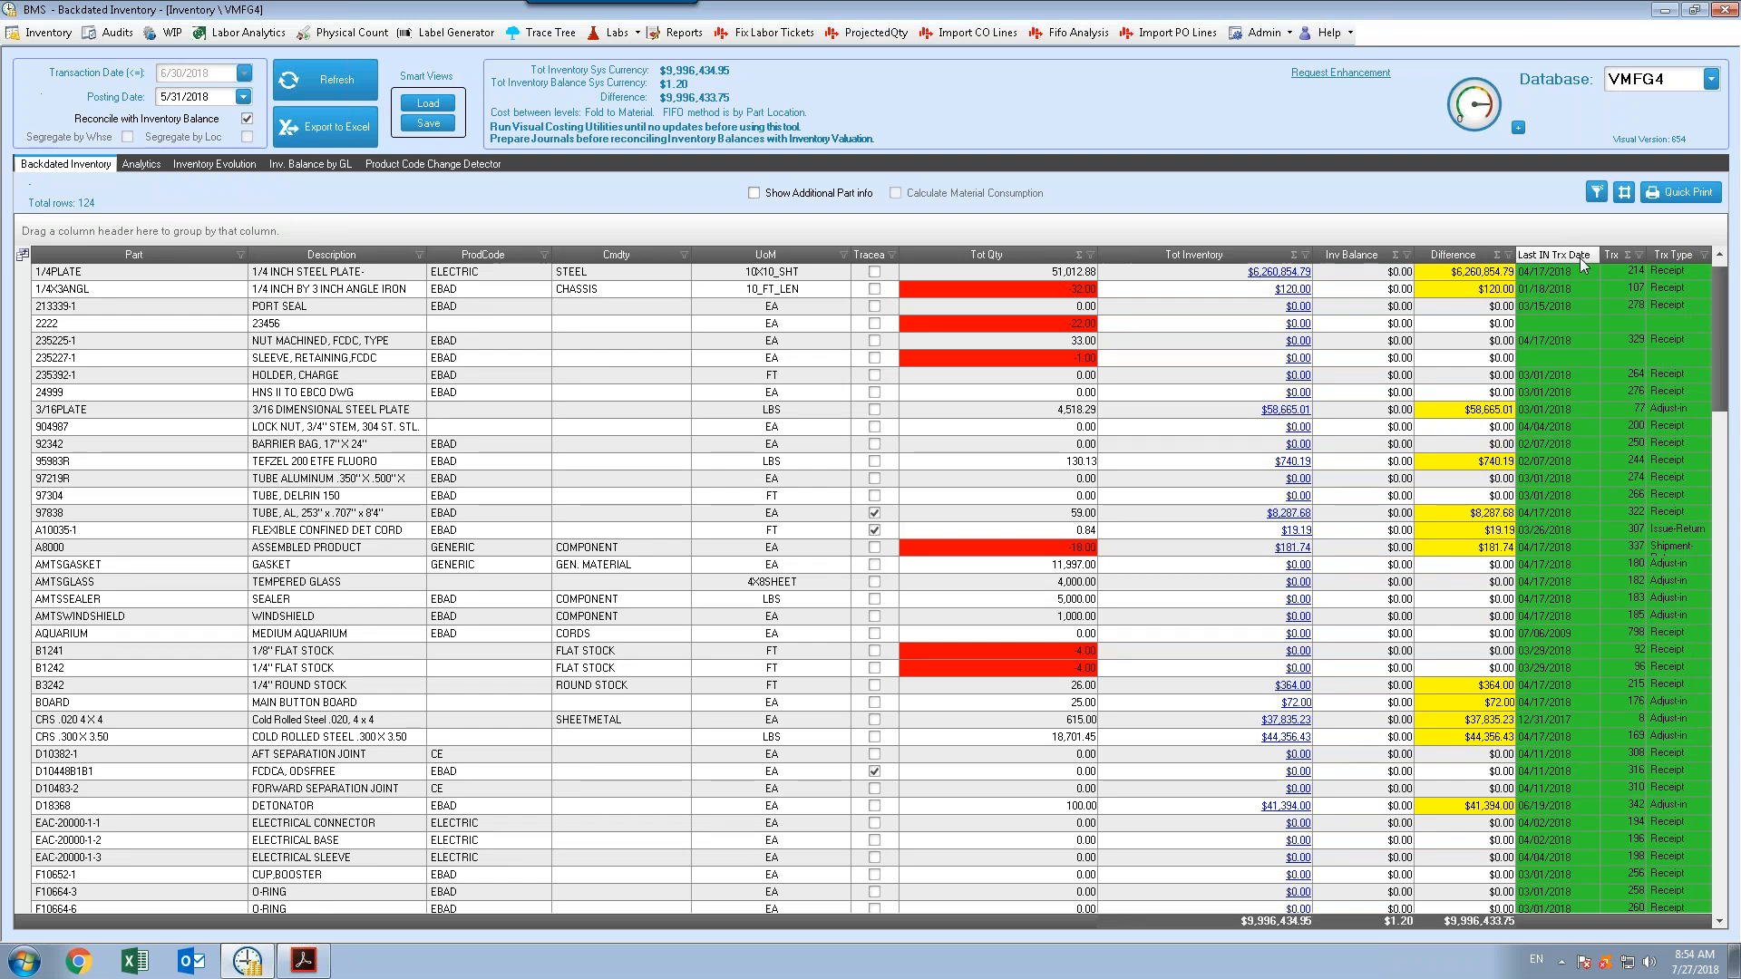
Filter the Tot Qty column to show only values greater than 0
{"action": "left_click", "coordinate": [1090, 258]}
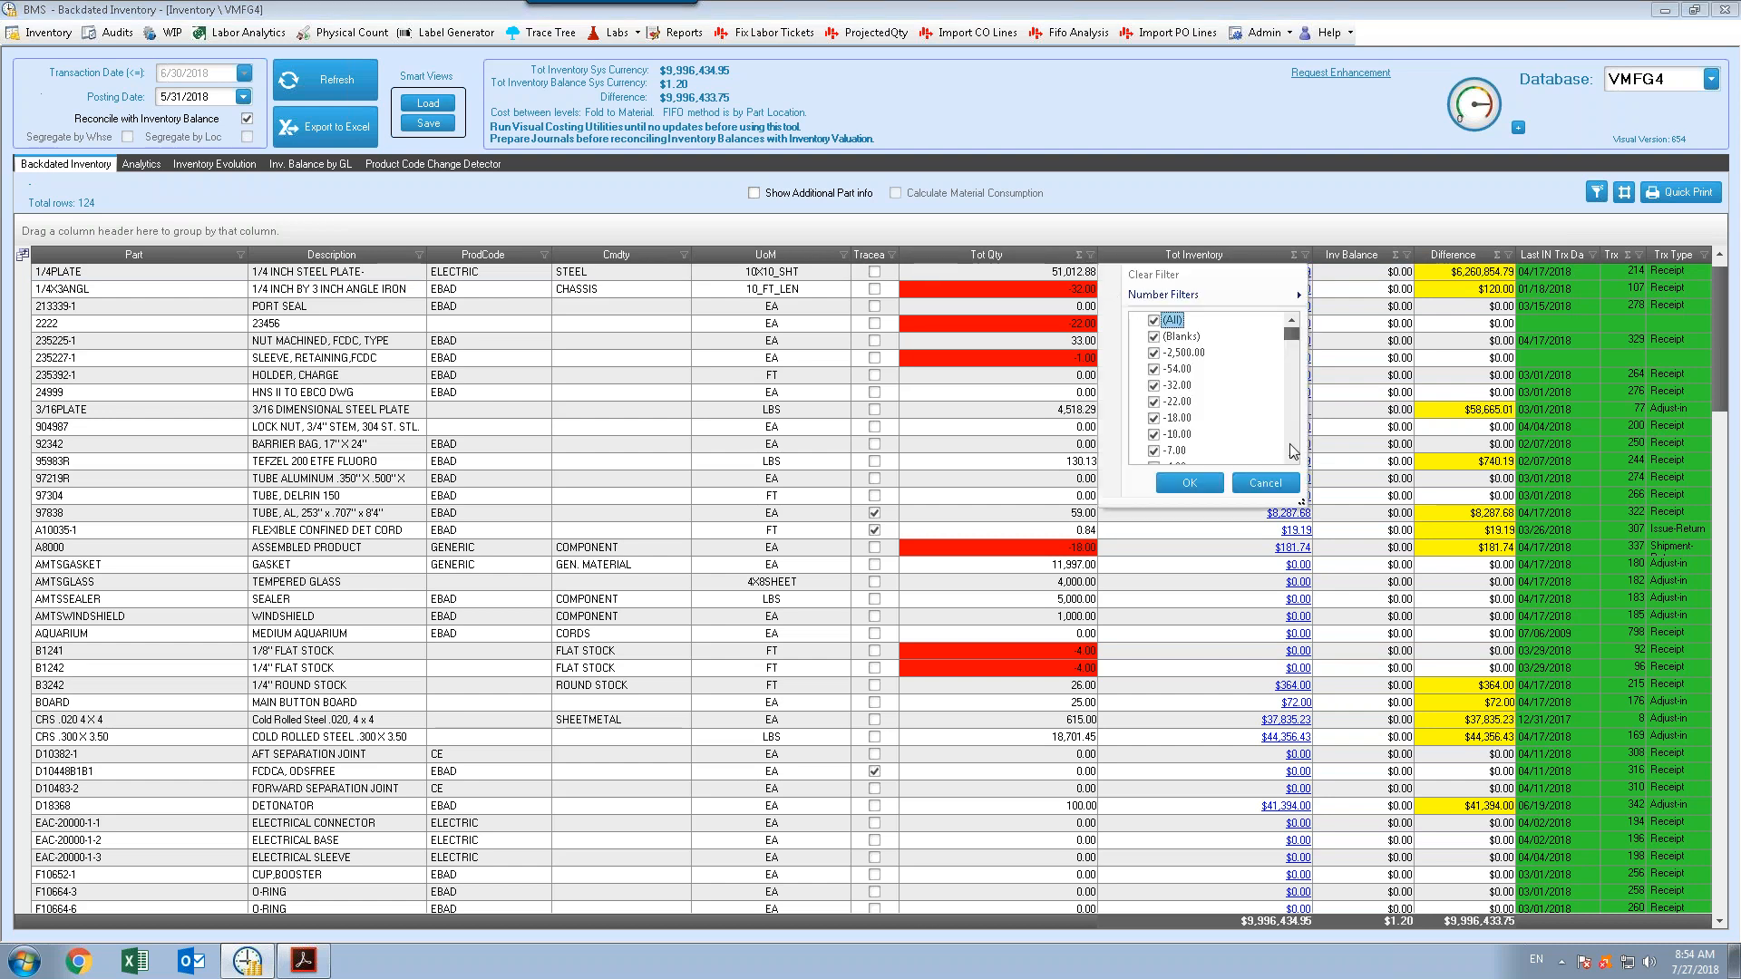
{"action": "mouse_move", "coordinate": [1183, 298]}
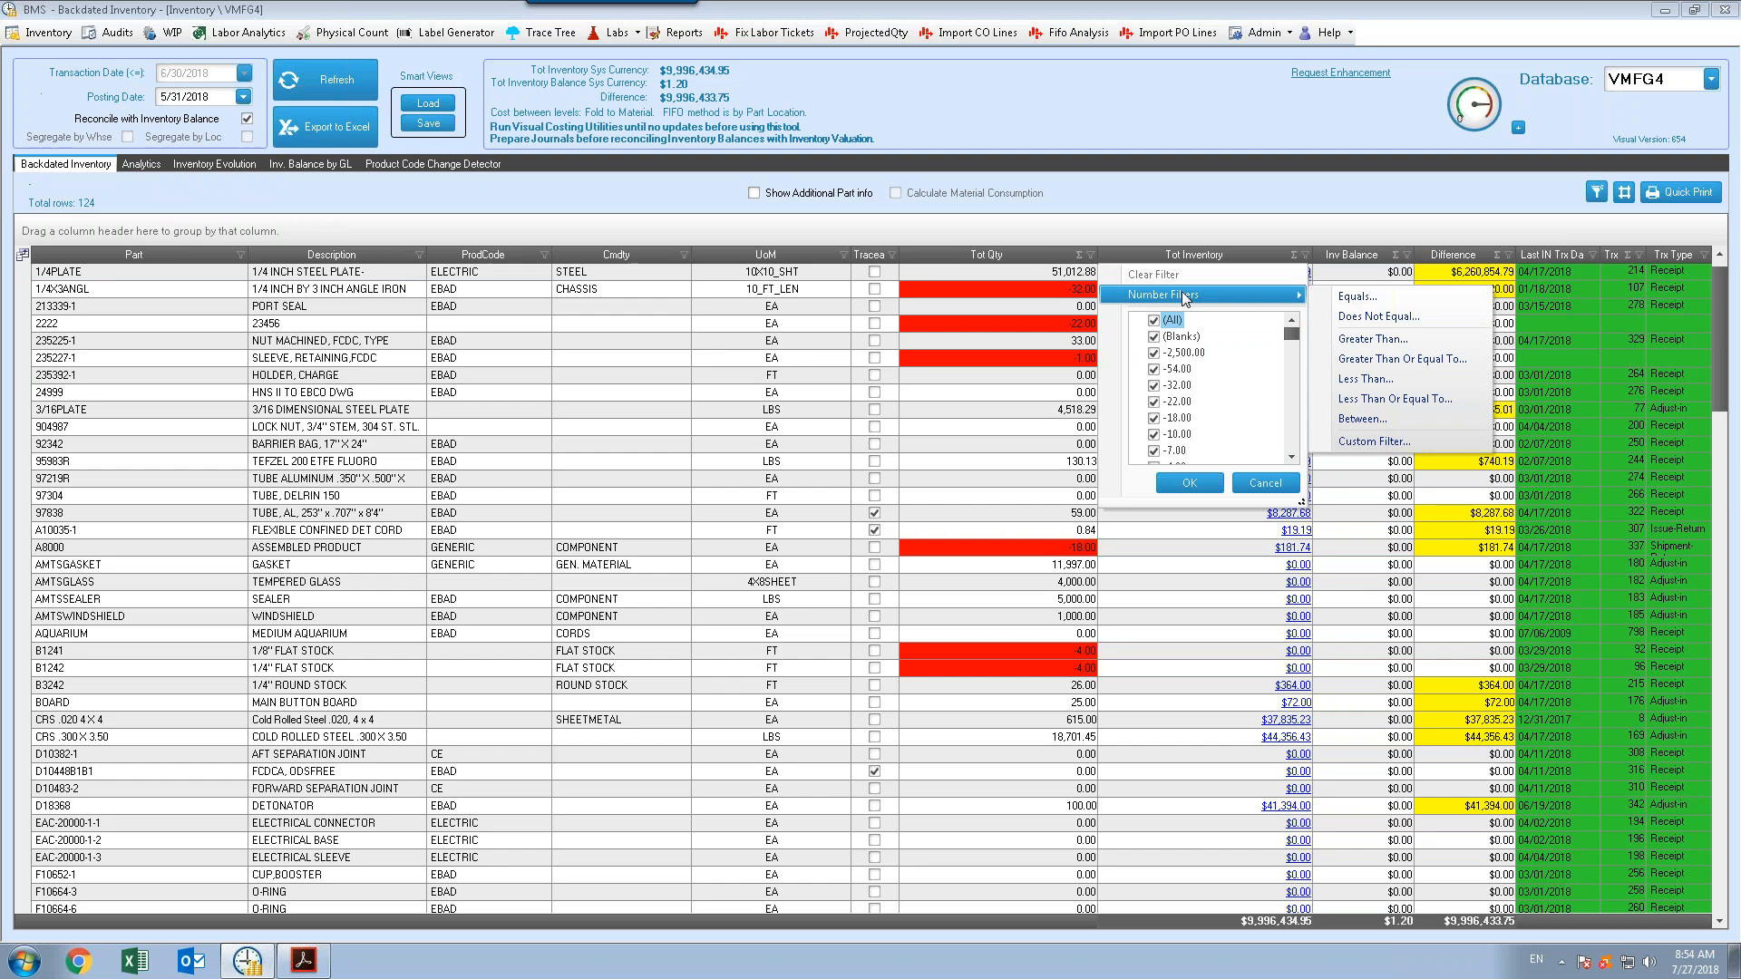
{"action": "left_click", "coordinate": [1368, 340]}
{"action": "left_click", "coordinate": [1019, 453]}
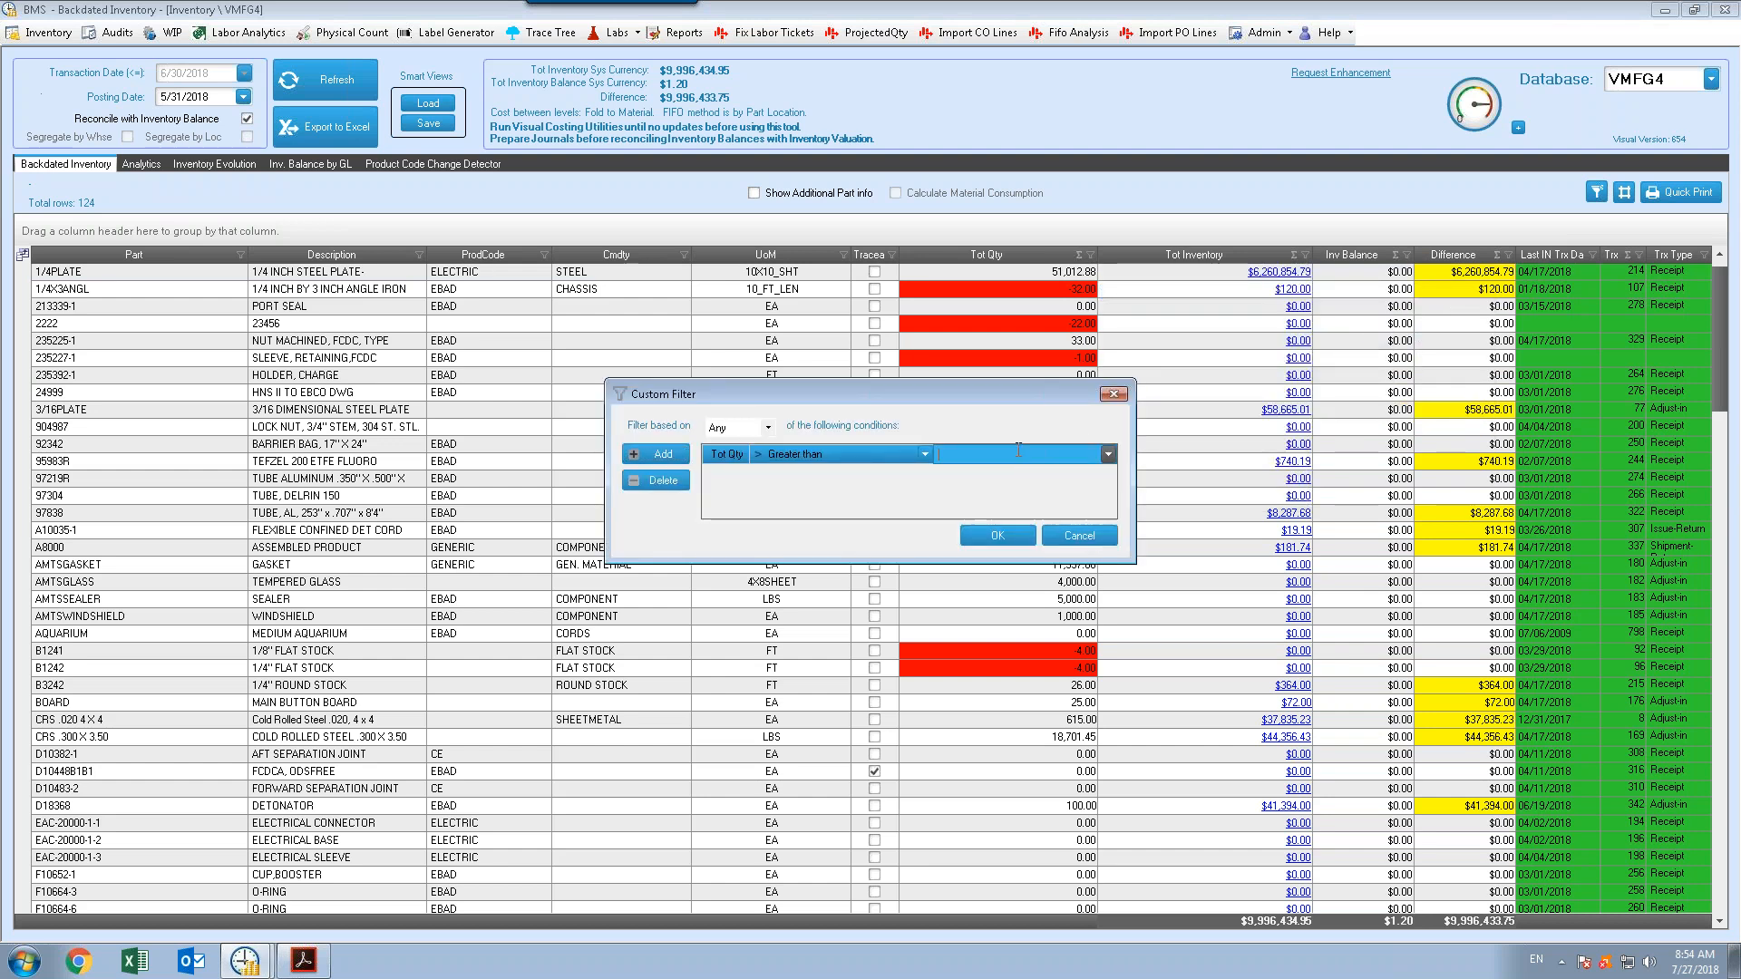
{"action": "type", "text": "0"}
{"action": "key", "text": "Return"}
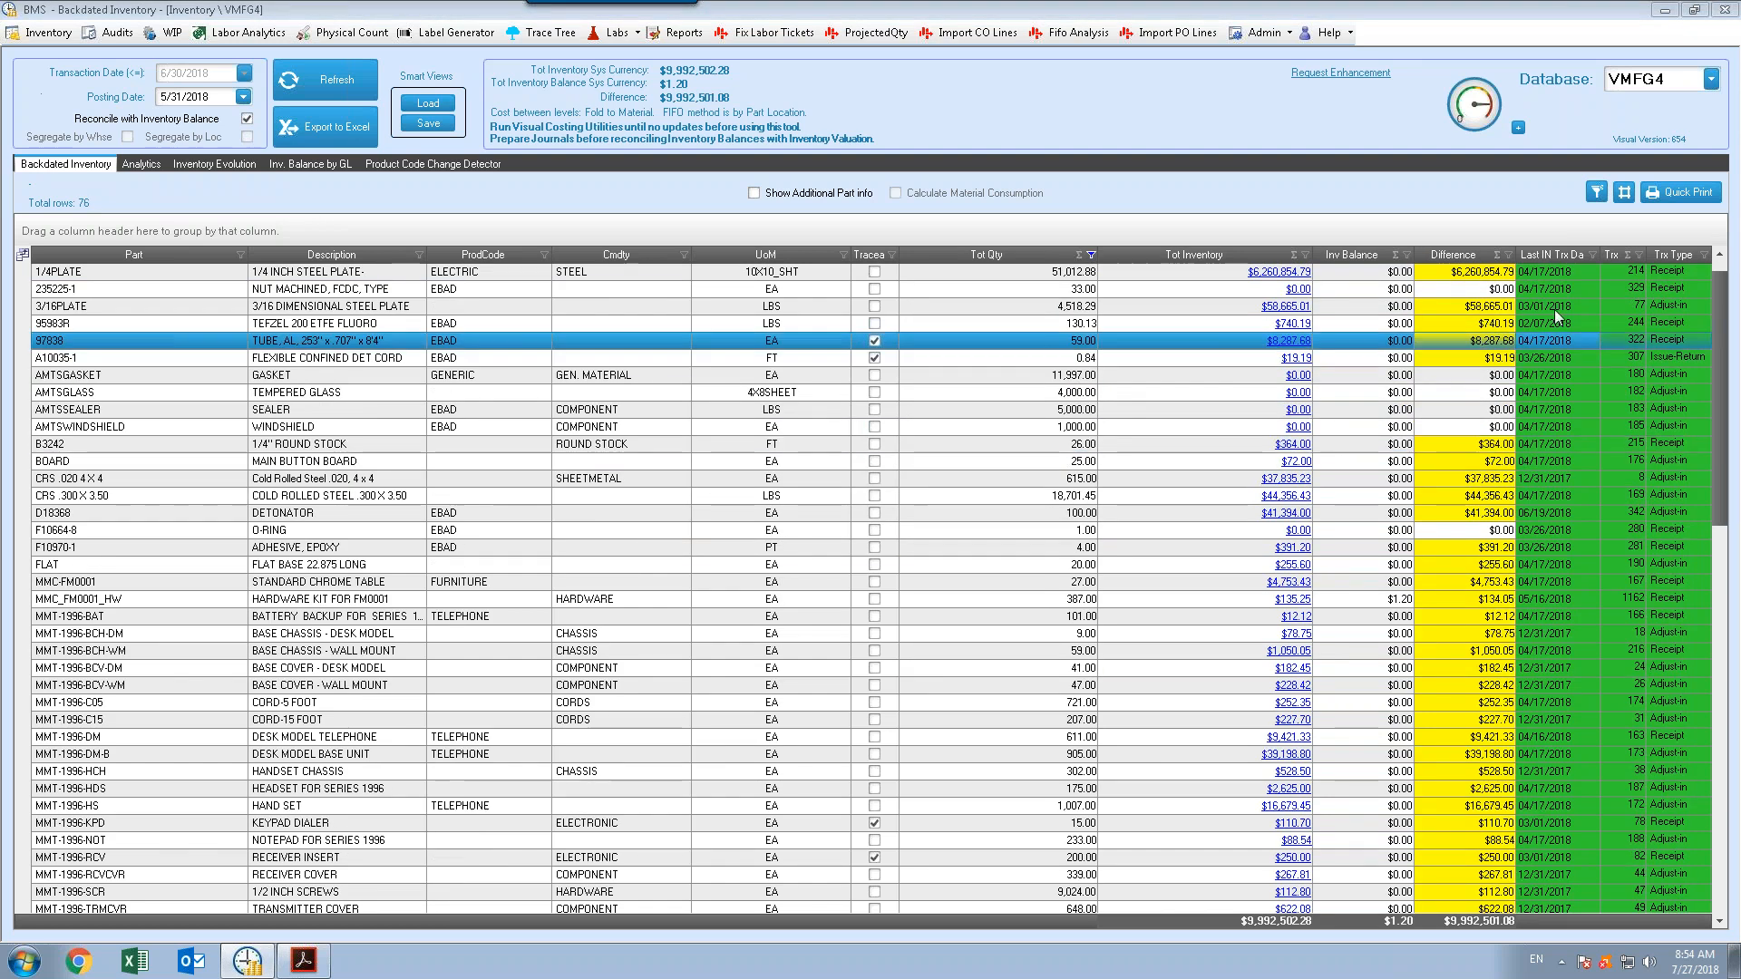
Examine the available date values in the Last IN Trx Date filter and the Trx Type filter options
{"action": "left_click", "coordinate": [1592, 255]}
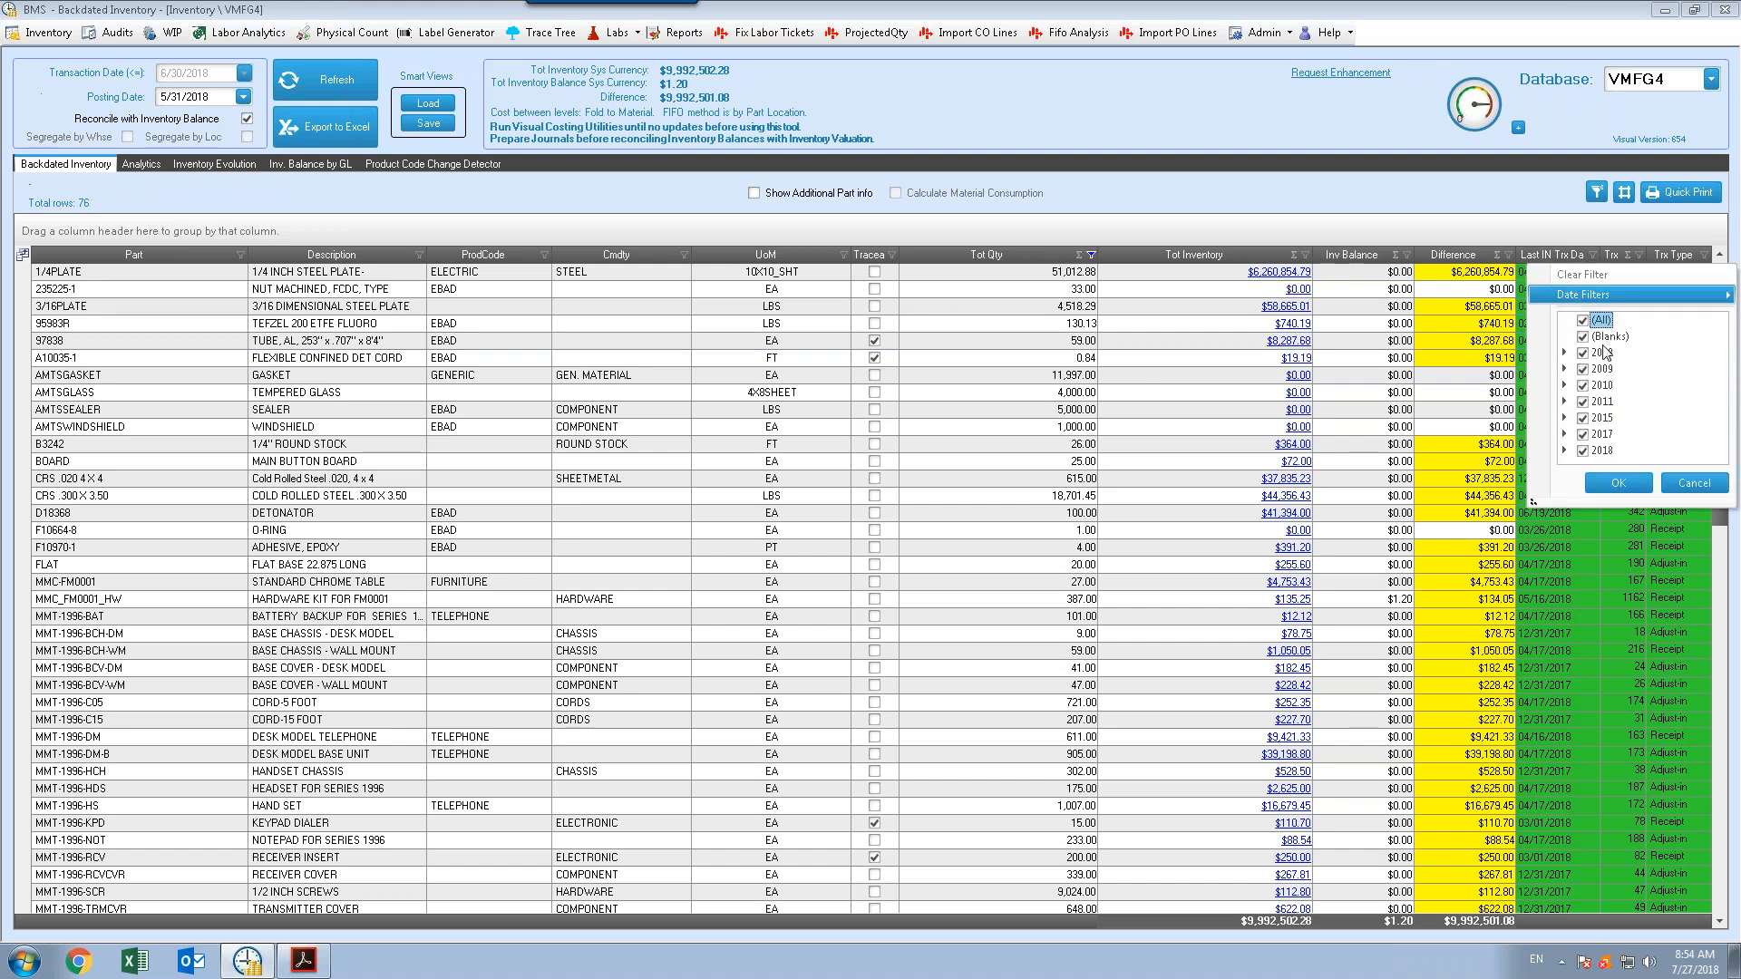
{"action": "left_click", "coordinate": [1565, 450]}
{"action": "left_click", "coordinate": [1720, 456]}
{"action": "left_click", "coordinate": [1720, 456]}
{"action": "left_click", "coordinate": [1720, 456]}
{"action": "left_click", "coordinate": [1720, 456]}
{"action": "left_click", "coordinate": [1720, 456]}
{"action": "left_click", "coordinate": [1720, 457]}
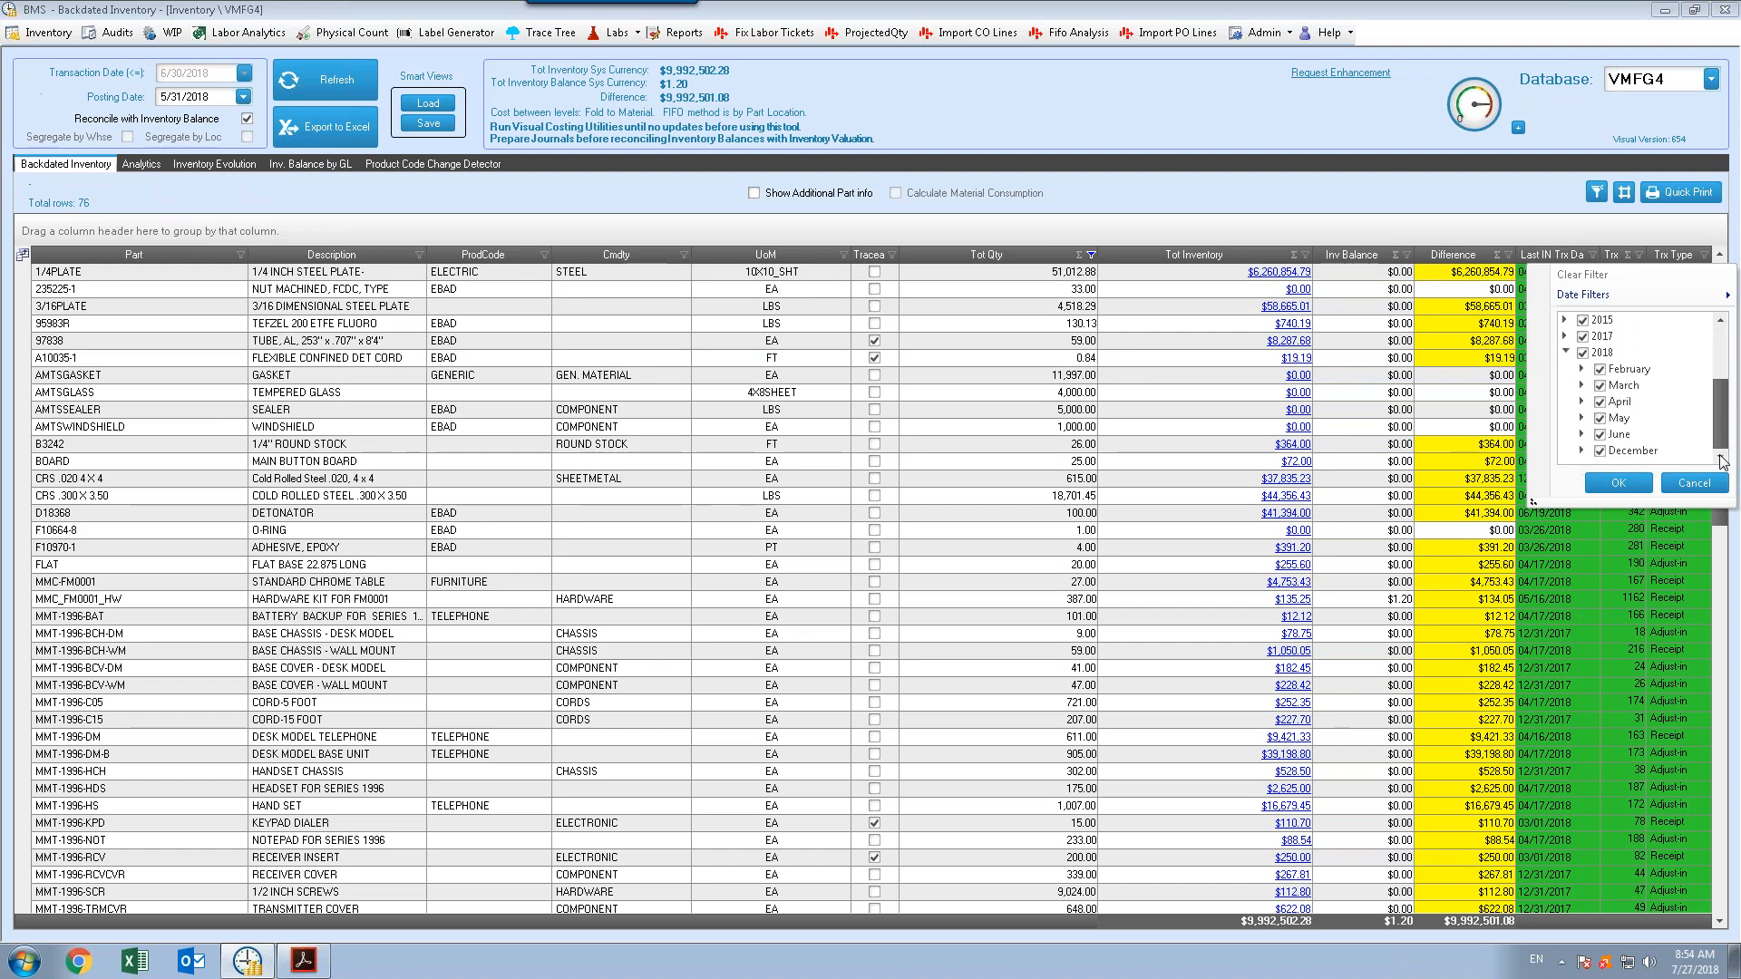
{"action": "left_click", "coordinate": [1675, 564]}
{"action": "left_click", "coordinate": [1679, 548]}
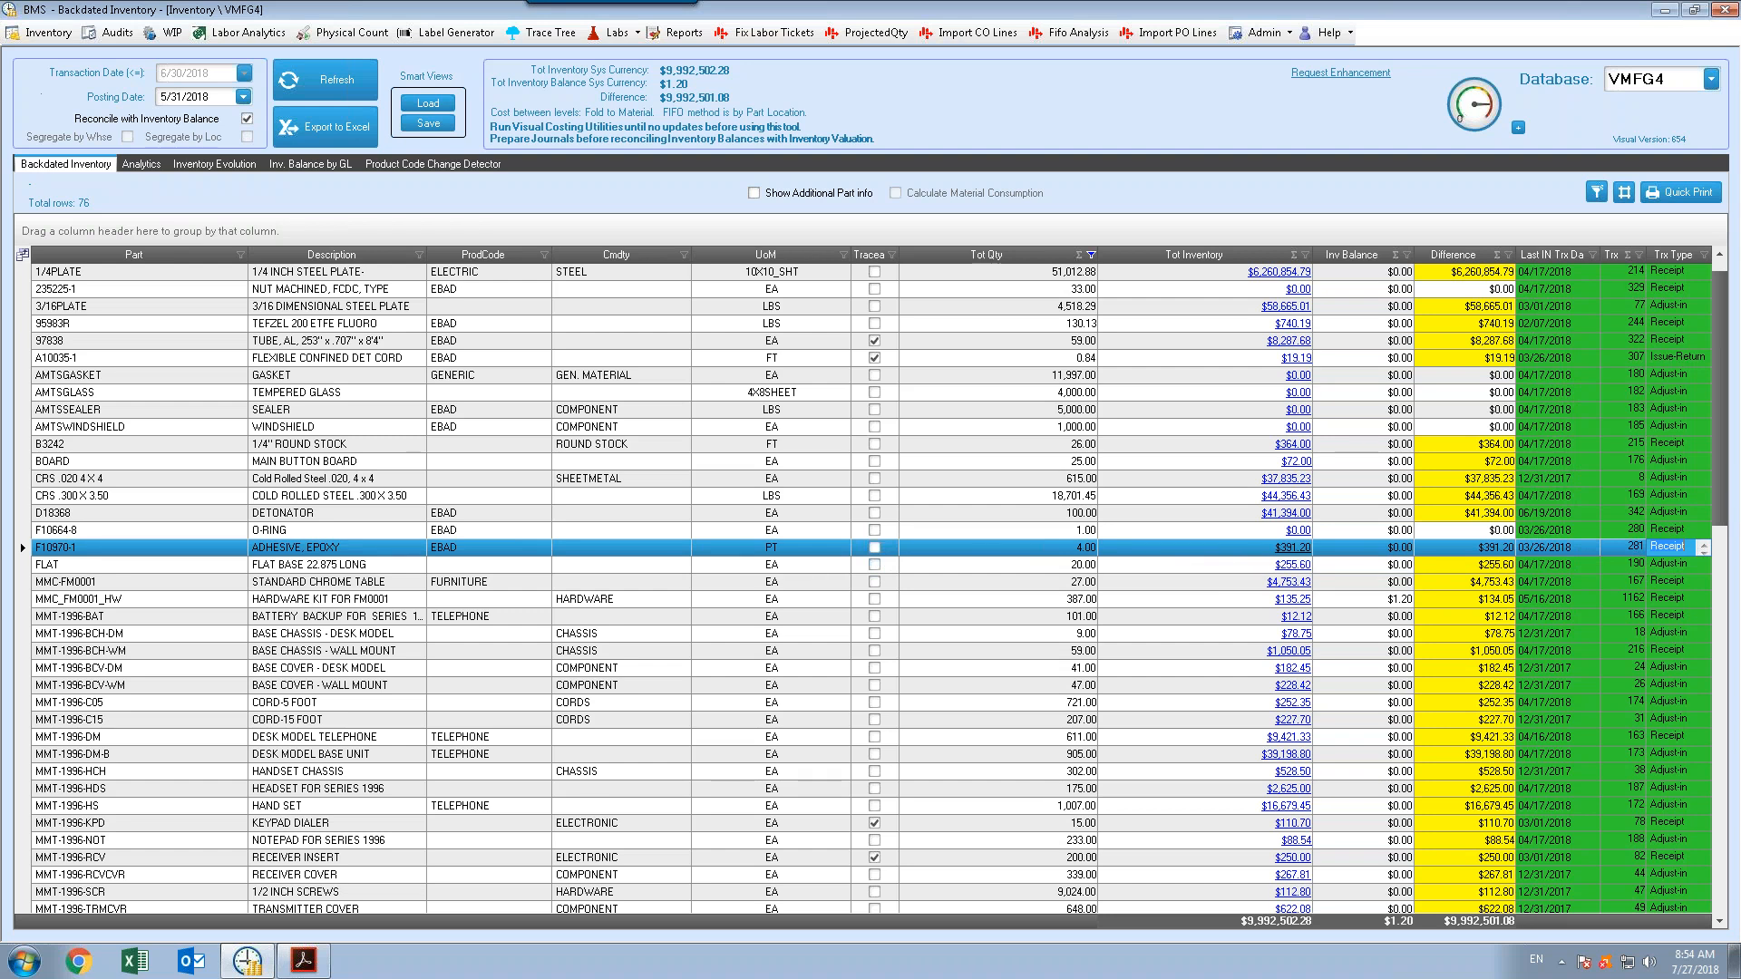
{"action": "left_click", "coordinate": [1684, 530]}
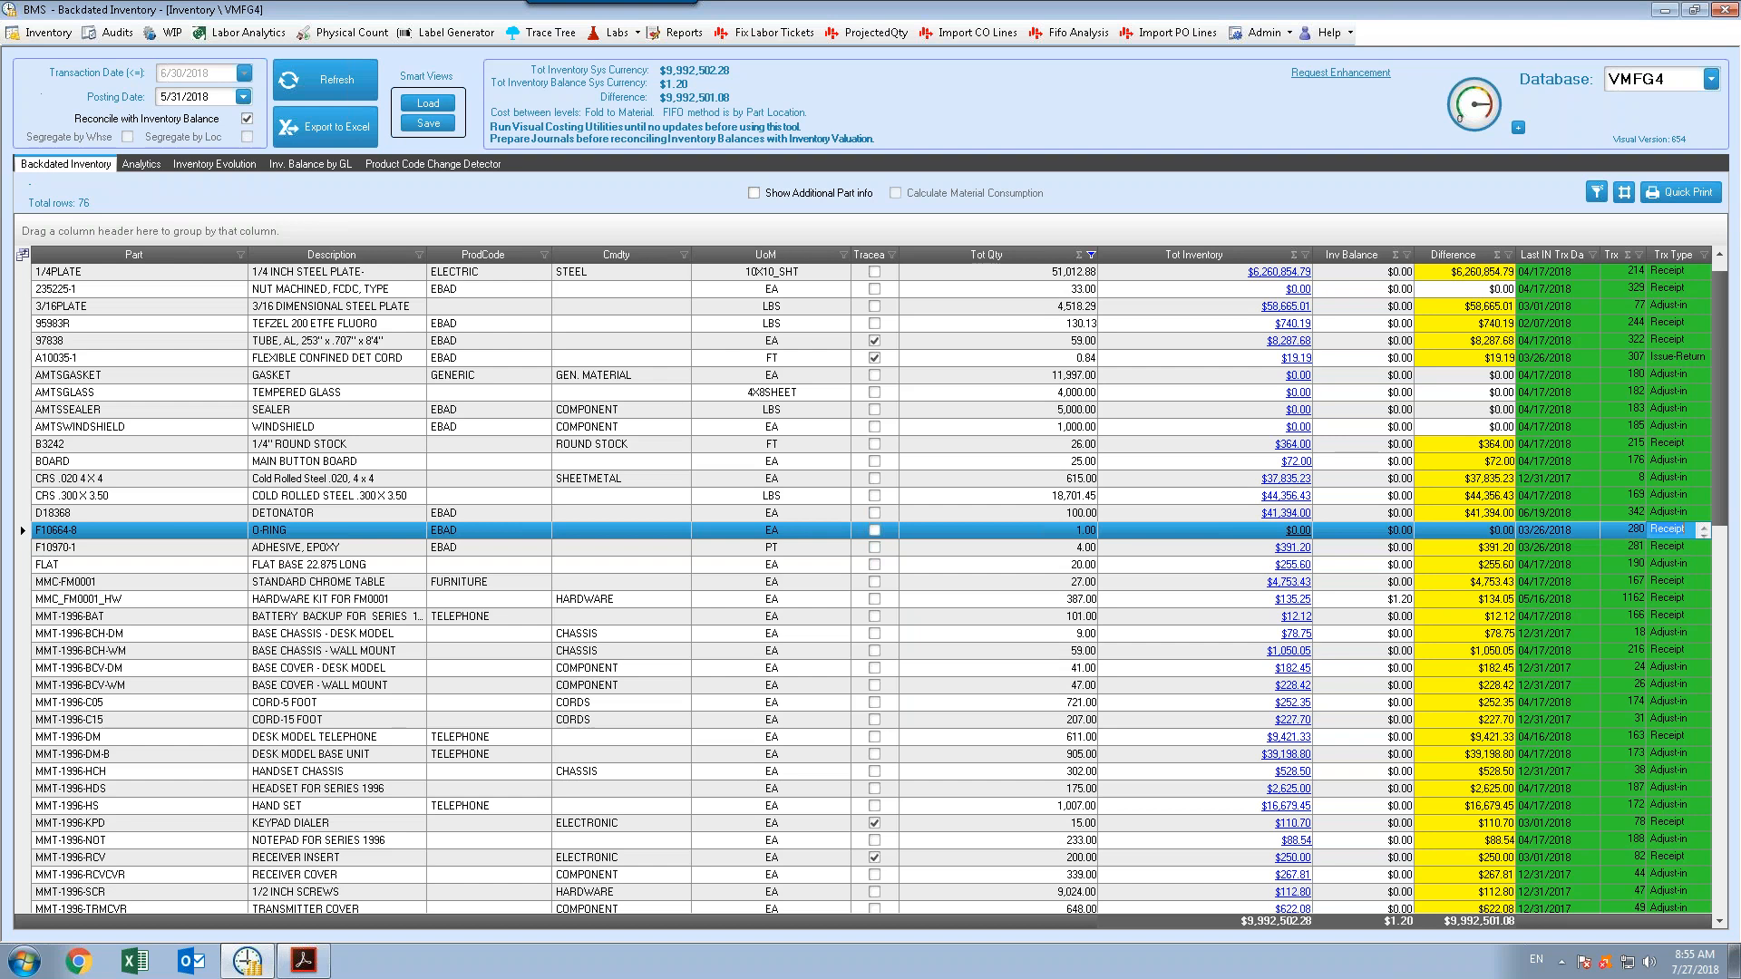
{"action": "left_click", "coordinate": [1705, 255]}
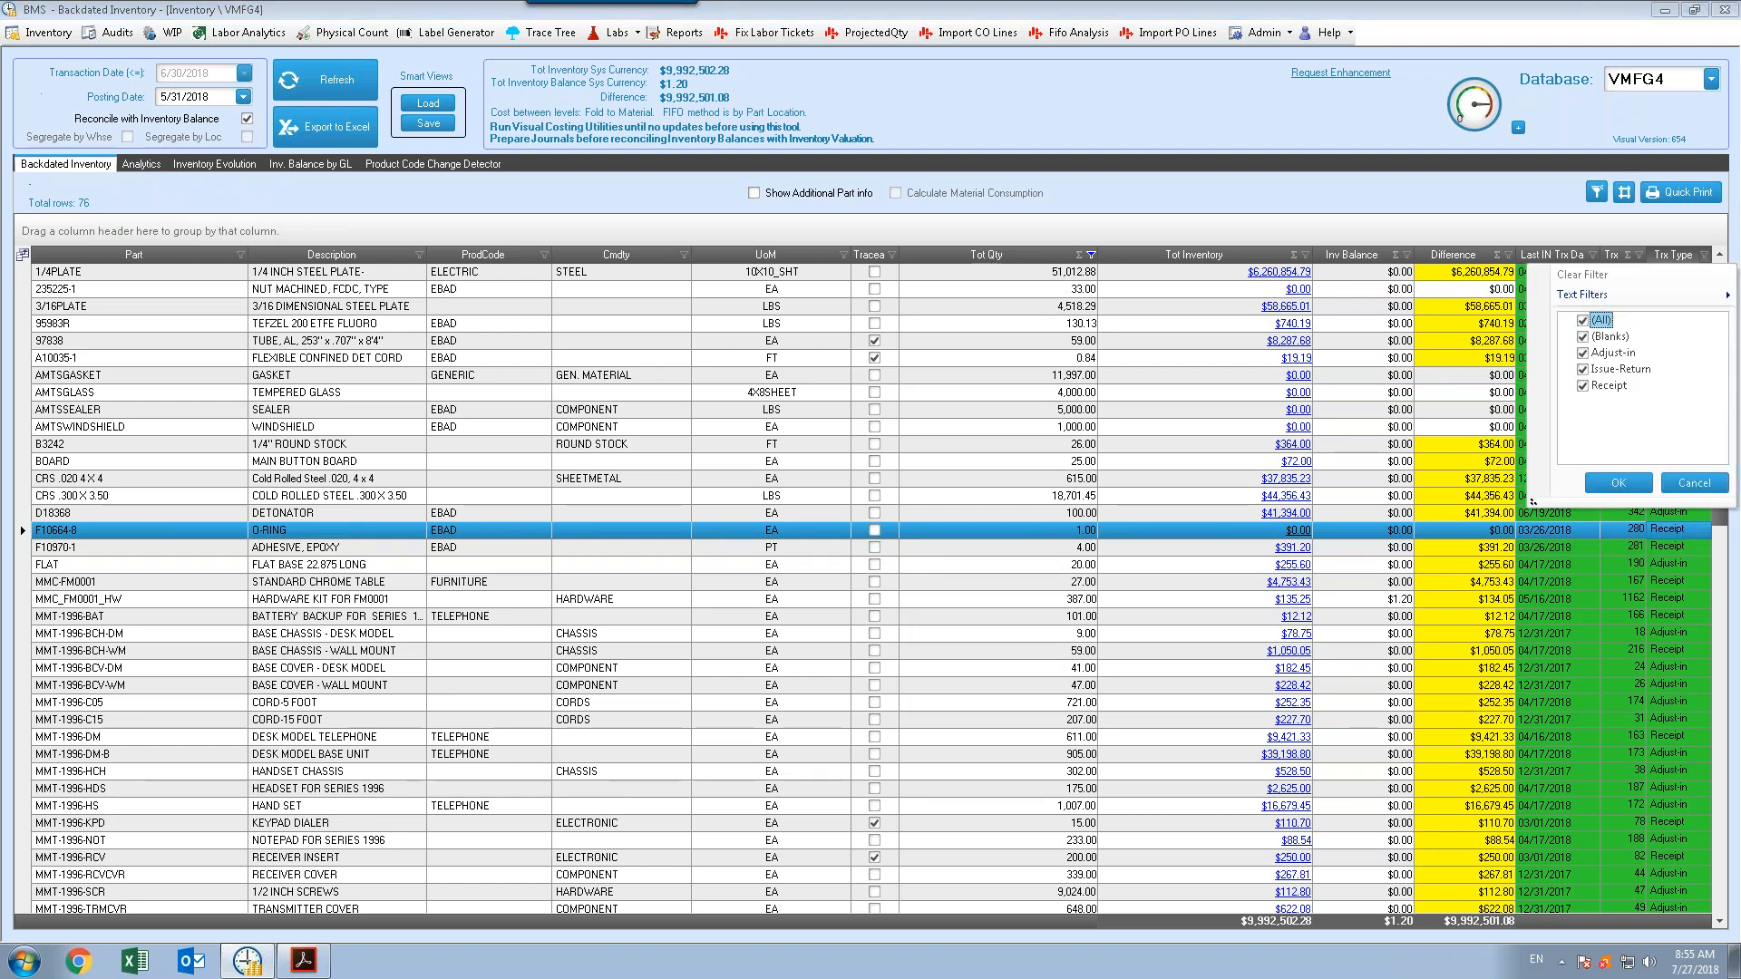
{"action": "left_click", "coordinate": [1538, 236]}
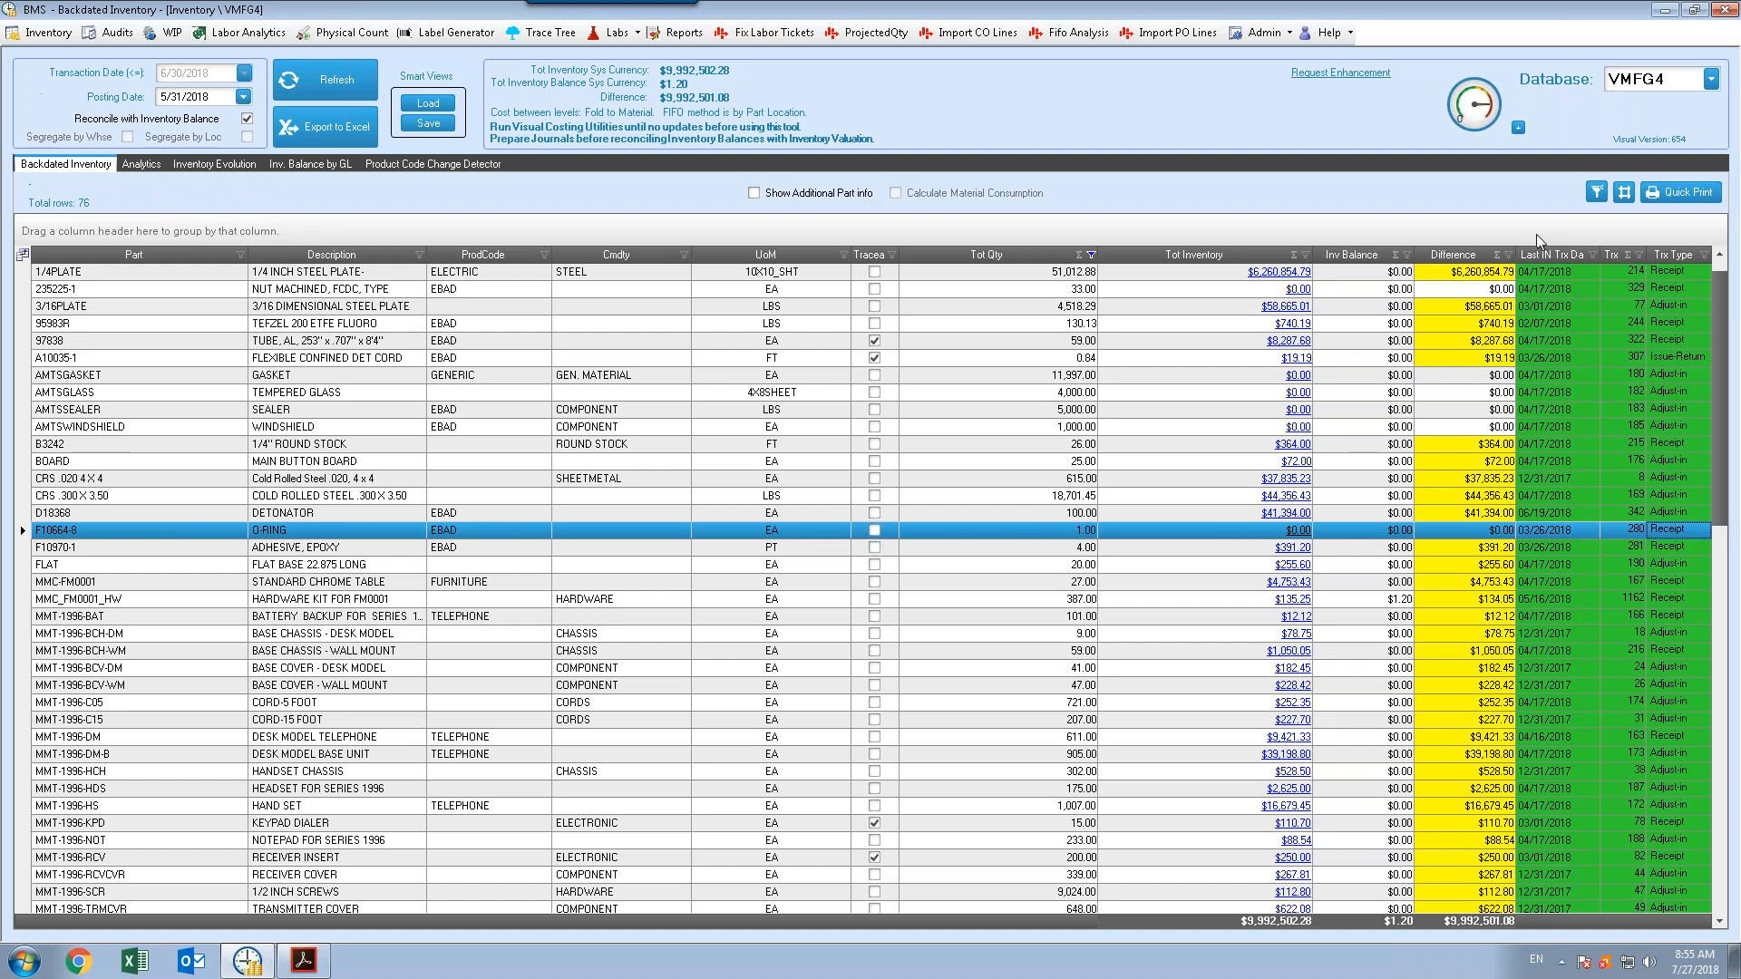
Export the filtered inventory list to an Excel file named Inventory and close the workbook
{"action": "left_click", "coordinate": [302, 125]}
{"action": "left_click", "coordinate": [725, 548]}
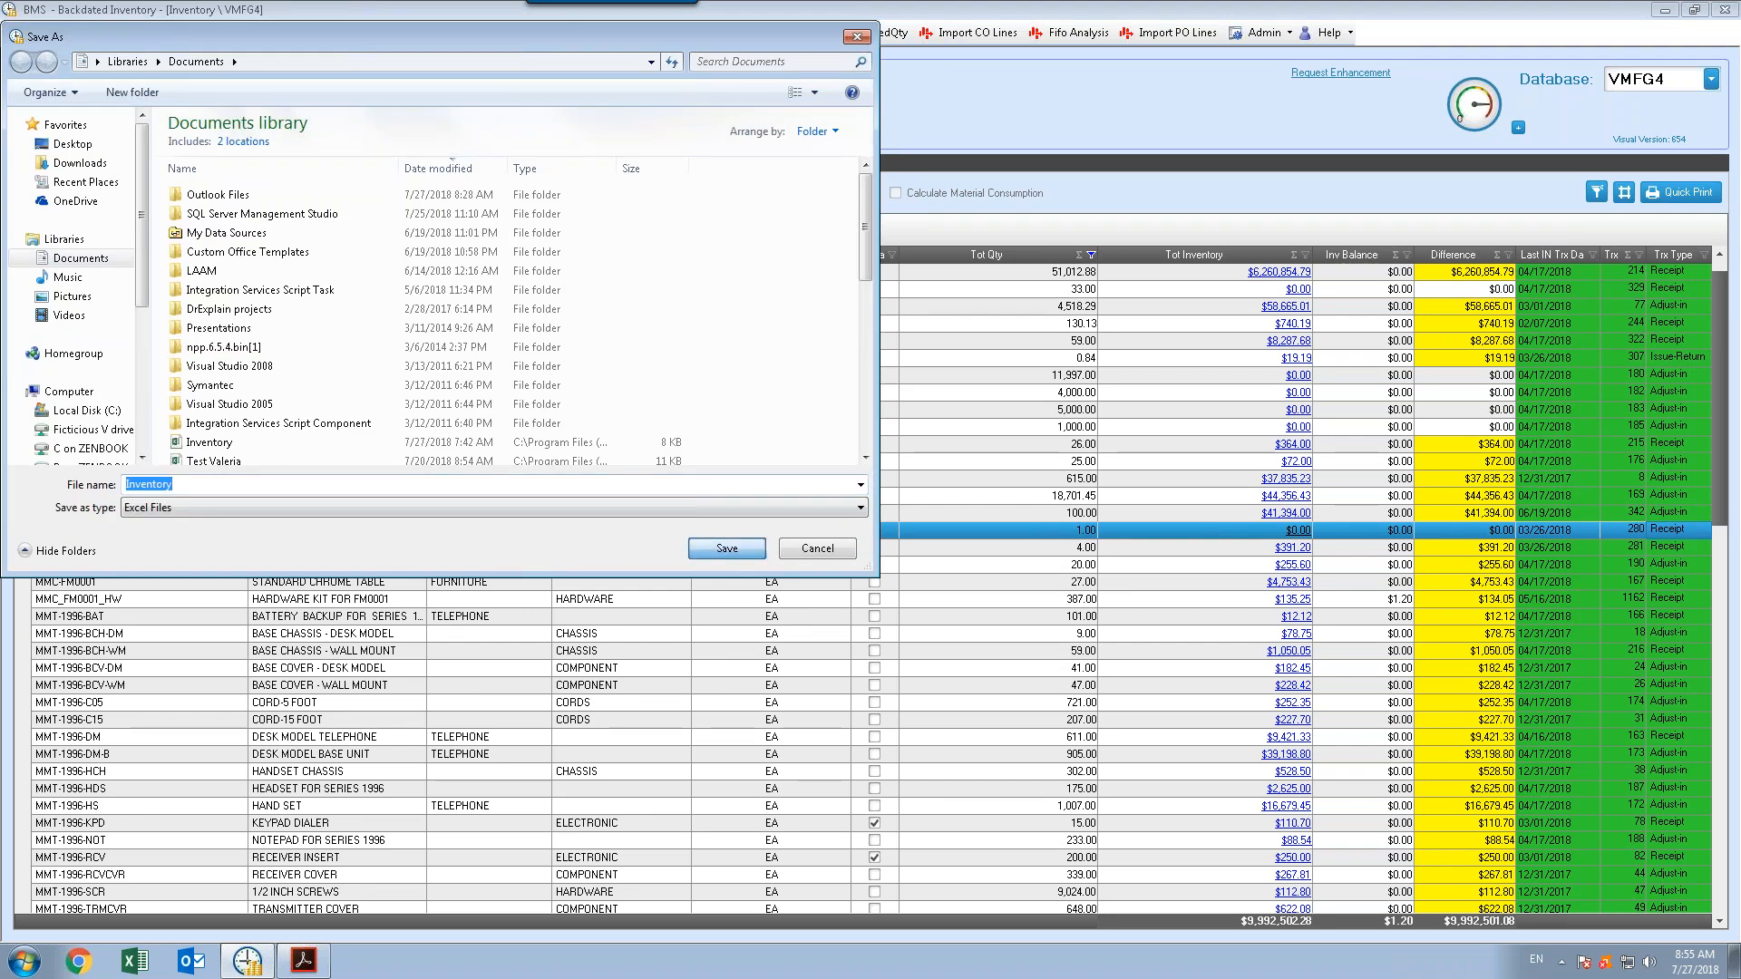
{"action": "left_click", "coordinate": [935, 485]}
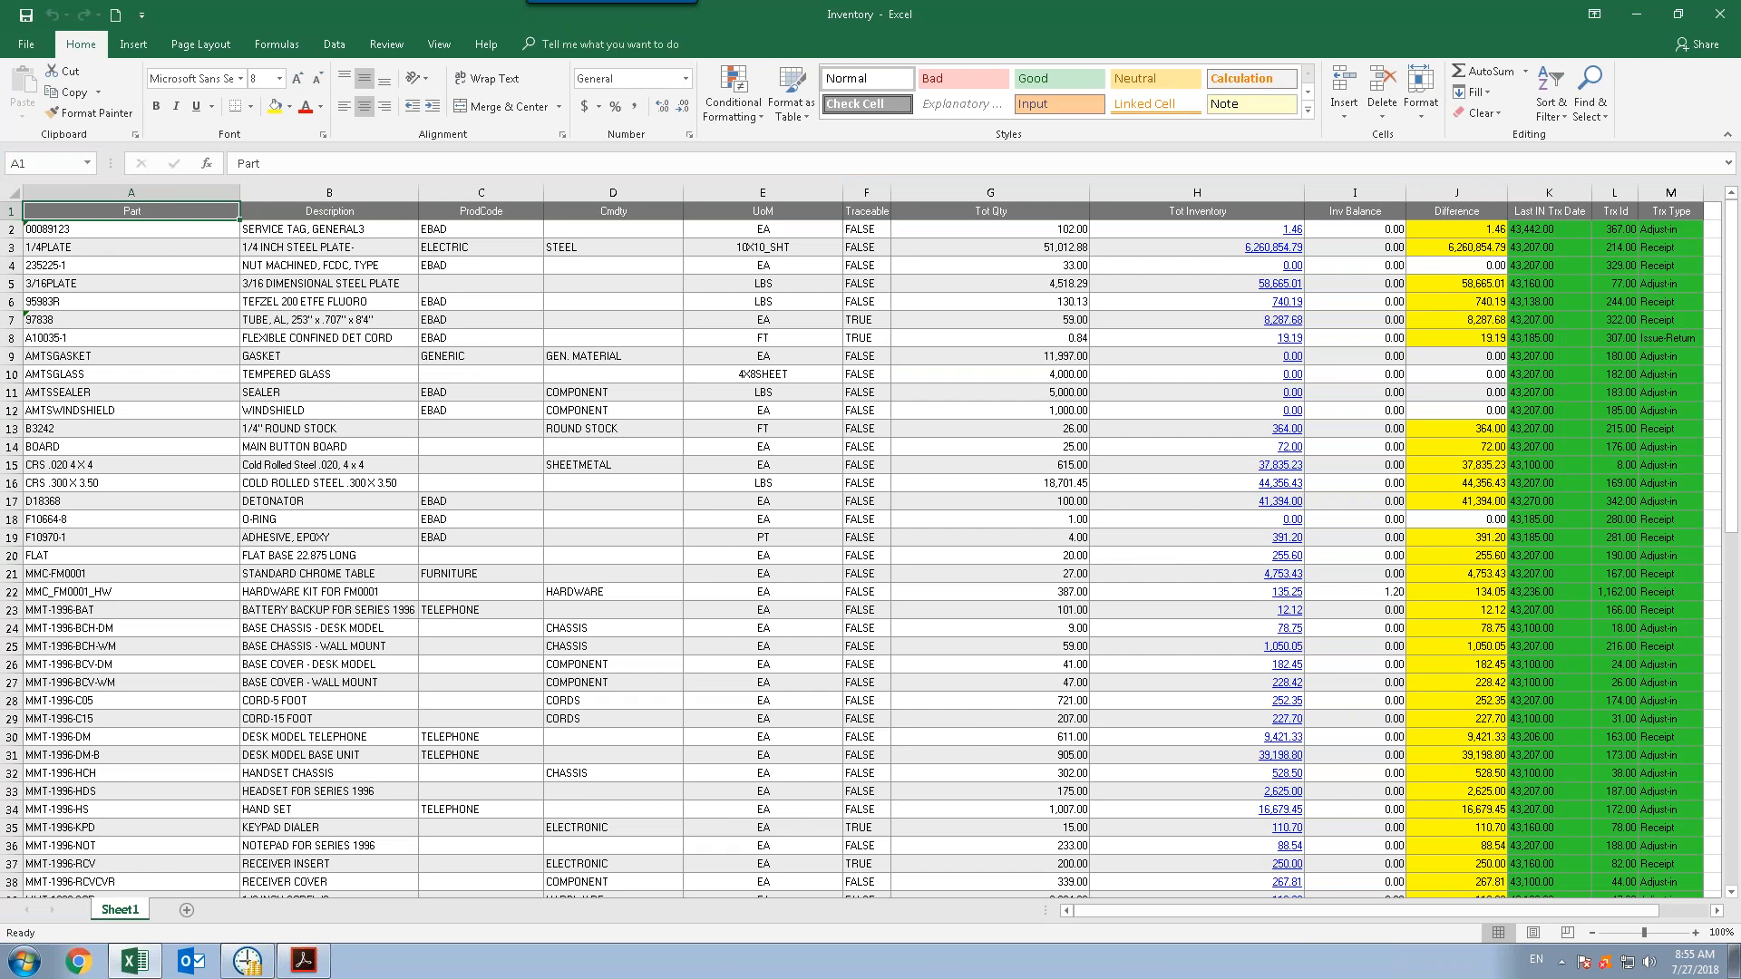
{"action": "left_click", "coordinate": [1720, 14]}
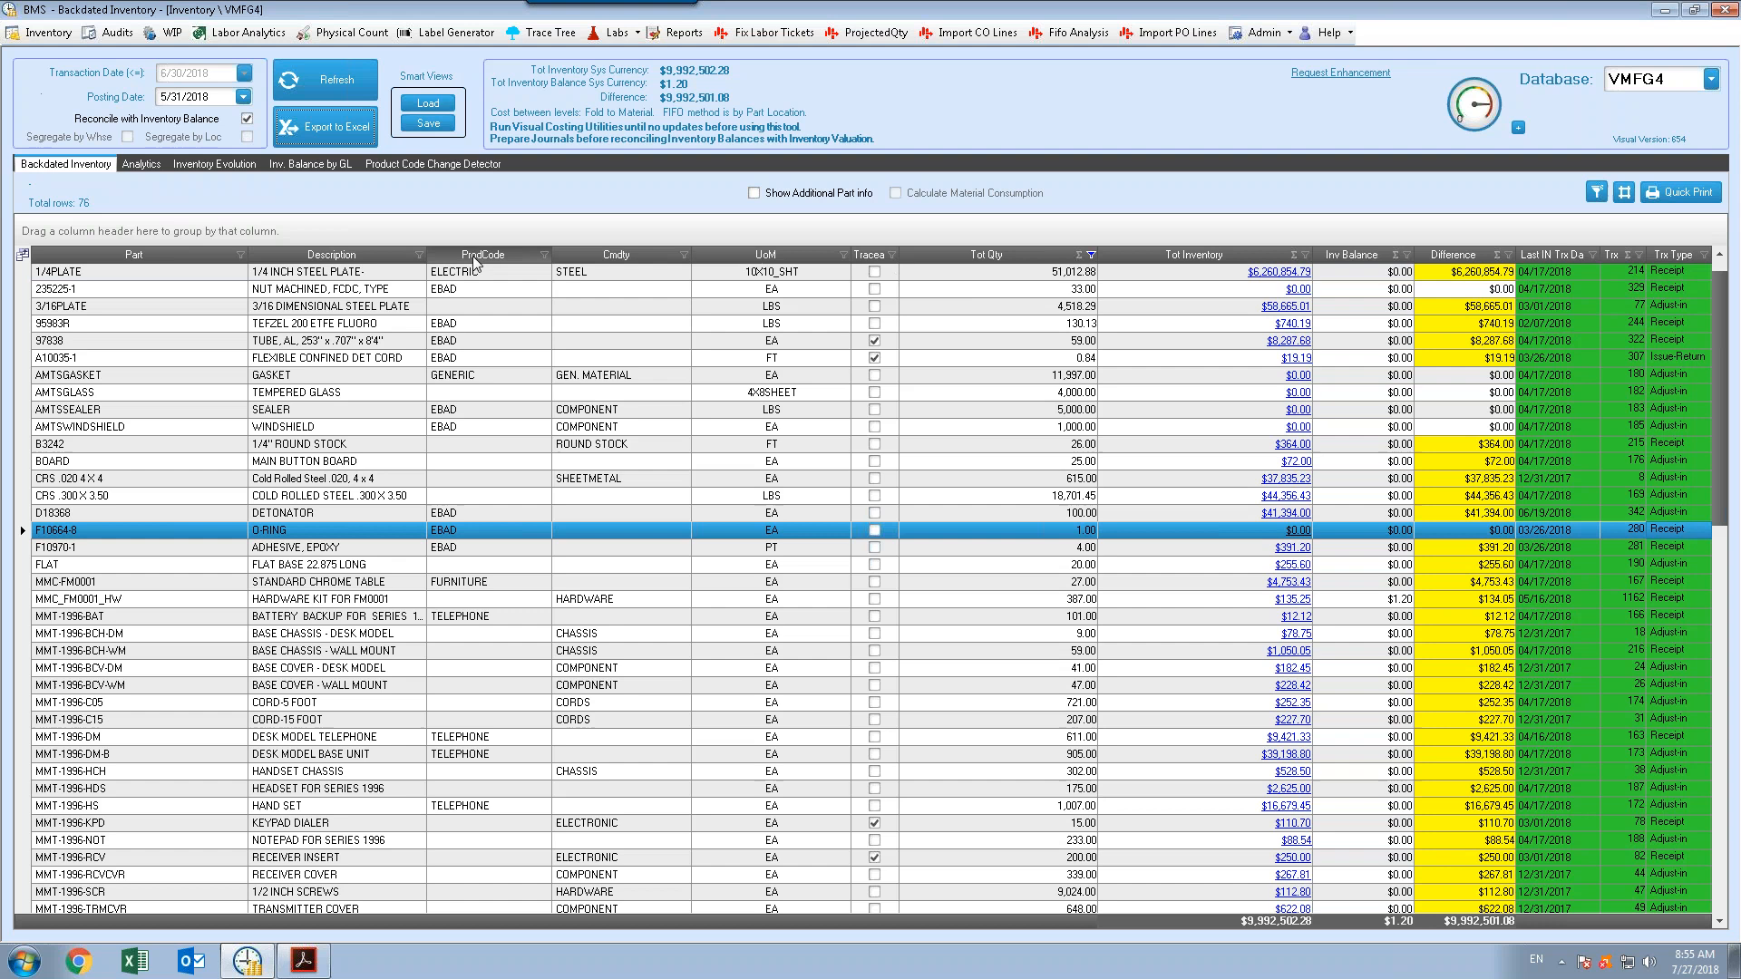
Group the rows by ProdCode and then by Cmdty, and expand the first product code group
{"action": "left_click_drag", "start_coordinate": [472, 250], "coordinate": [471, 238]}
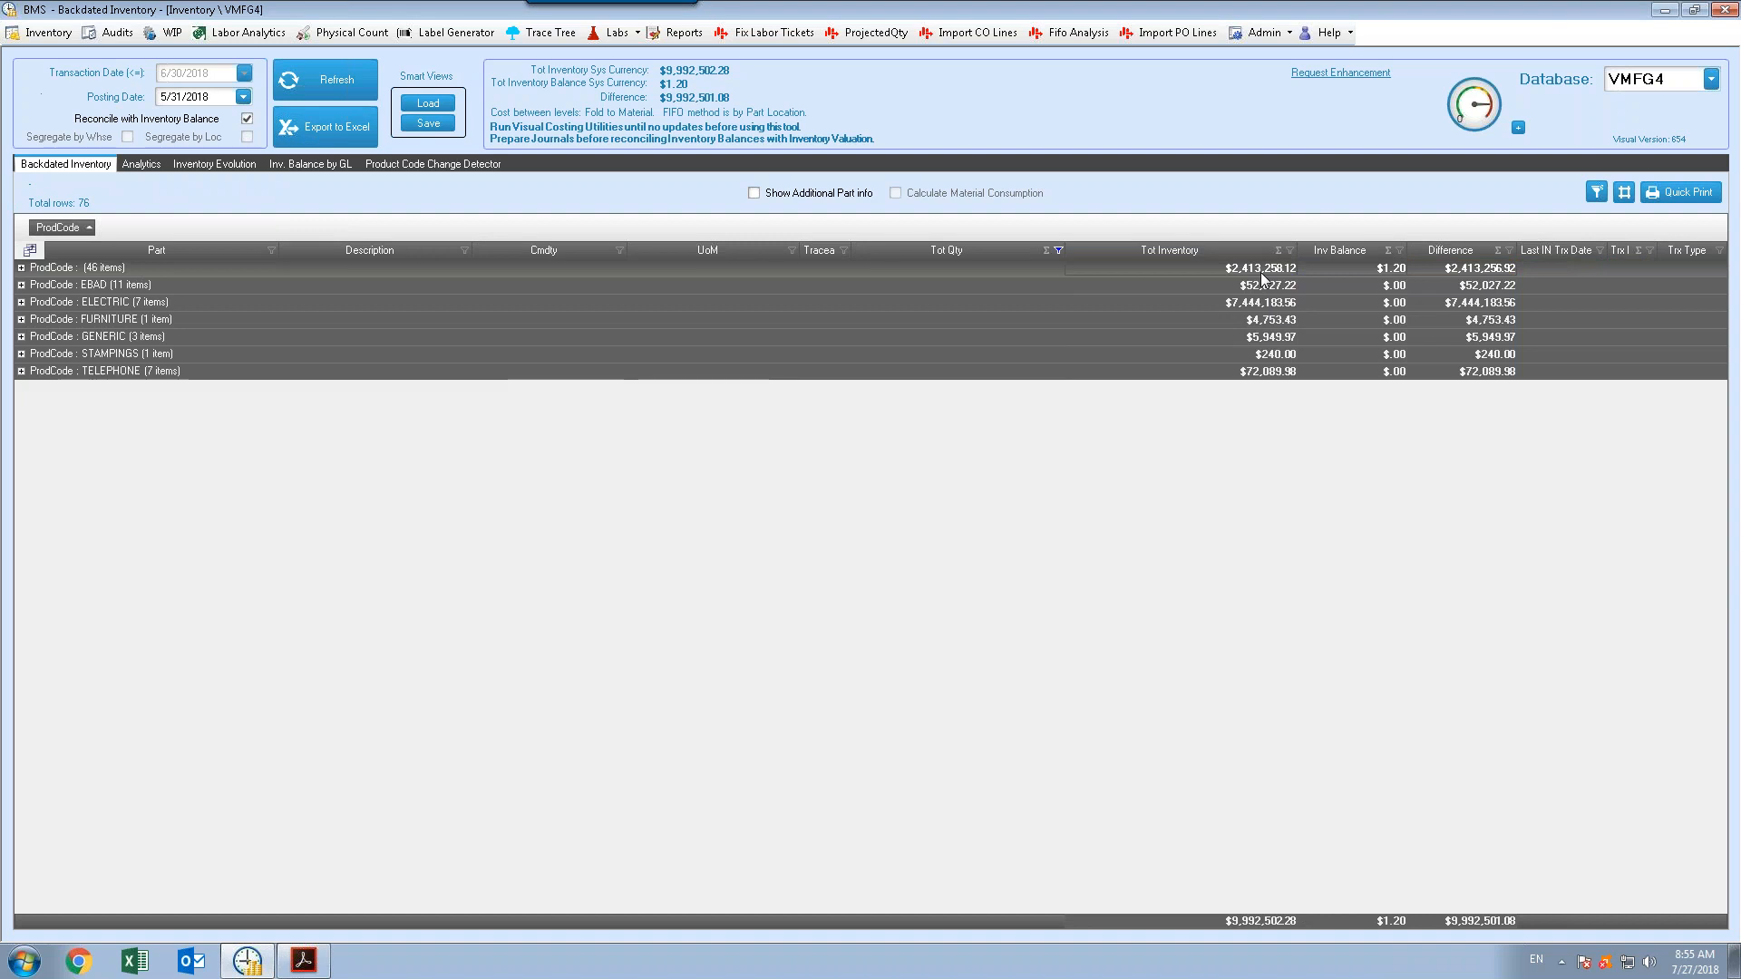
{"action": "left_click_drag", "start_coordinate": [571, 258], "coordinate": [331, 232]}
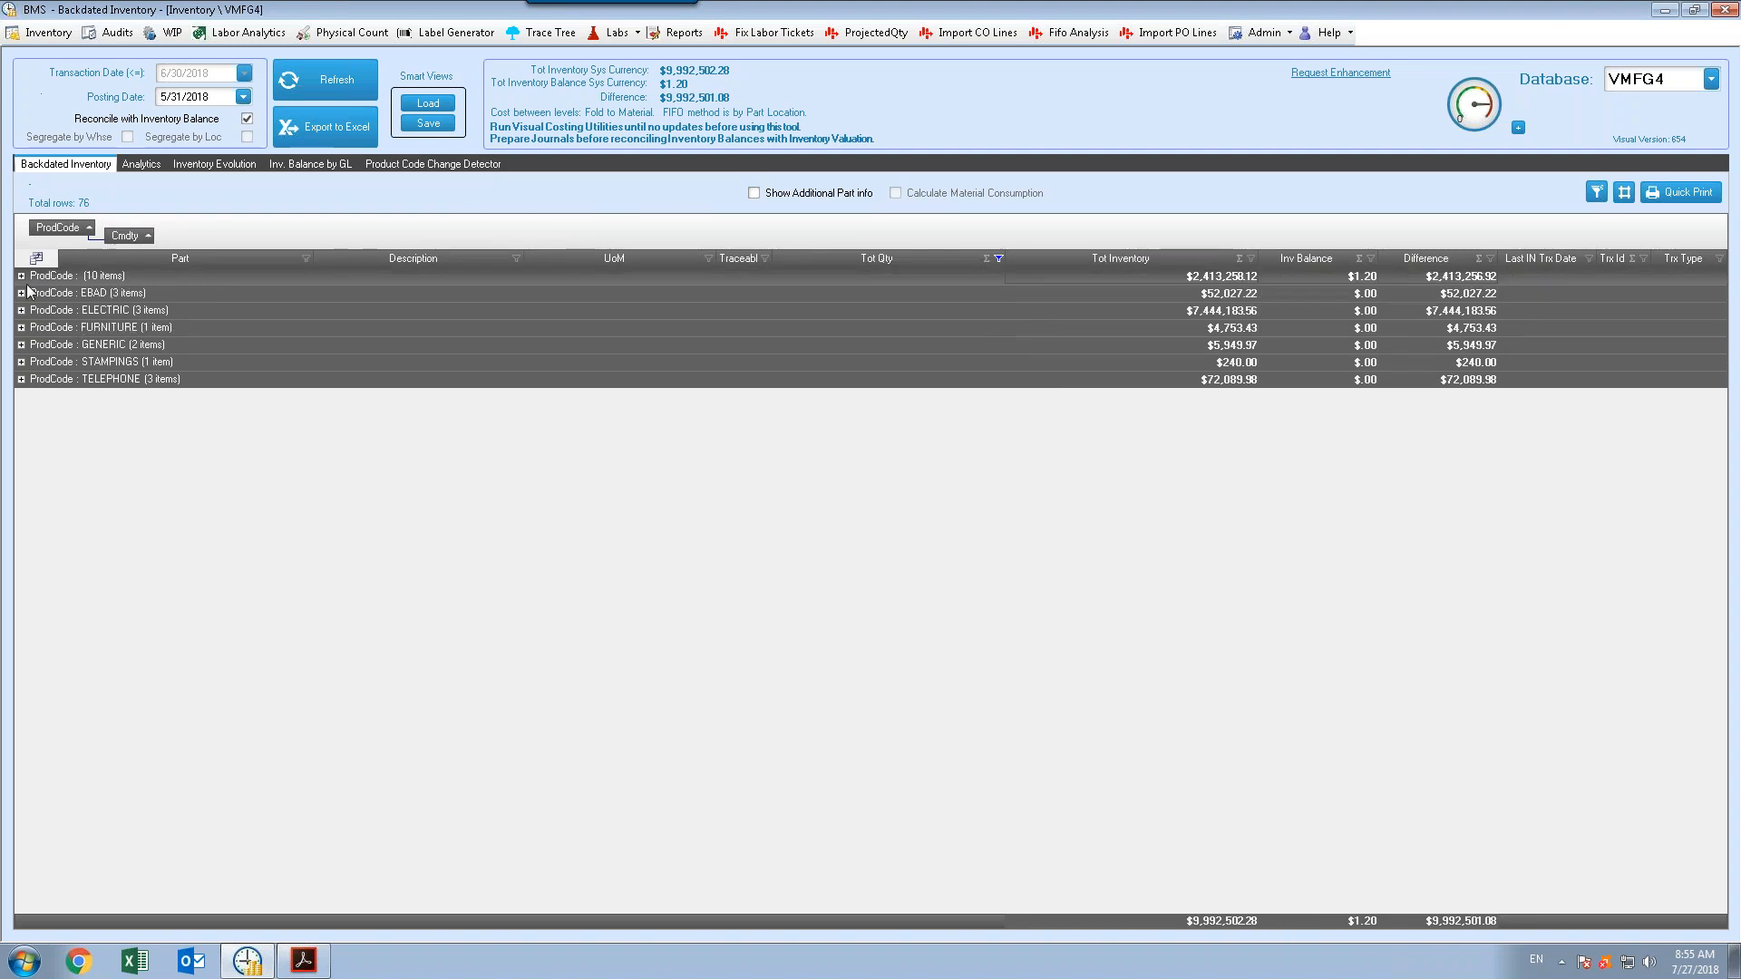
{"action": "left_click", "coordinate": [21, 275]}
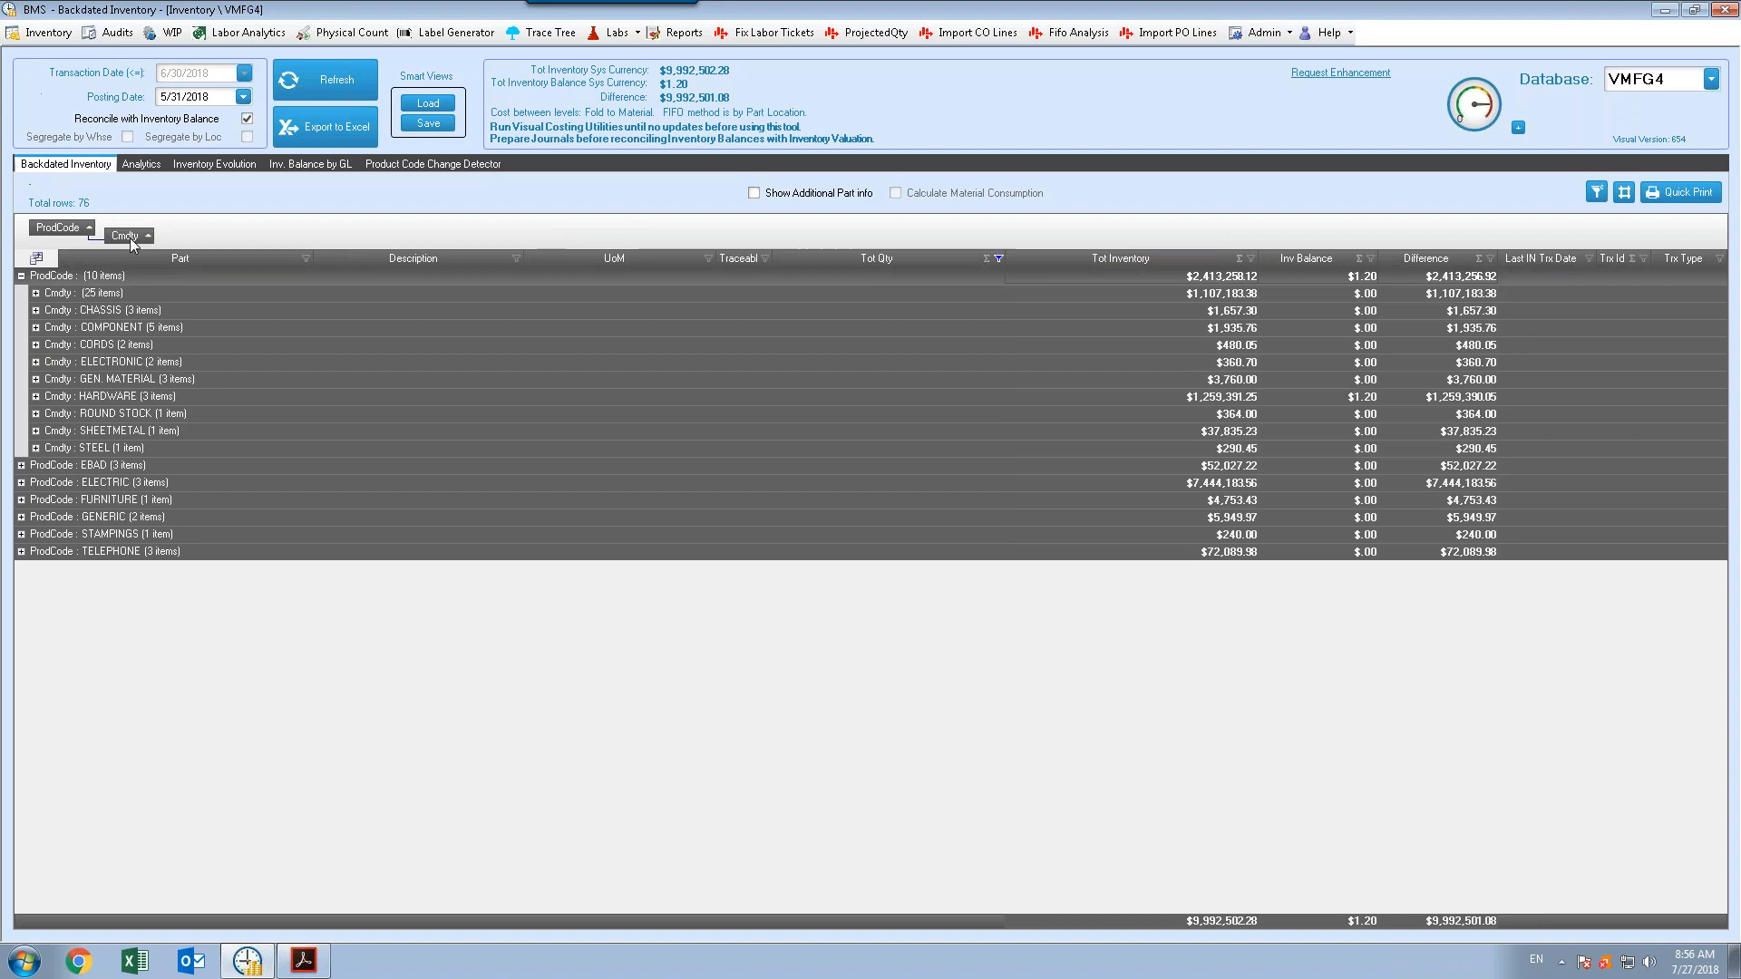
Remove both the Cmdty and ProdCode grouping levels to restore the flat list
{"action": "left_click_drag", "start_coordinate": [112, 193], "coordinate": [108, 159]}
{"action": "left_click_drag", "start_coordinate": [57, 228], "coordinate": [78, 136]}
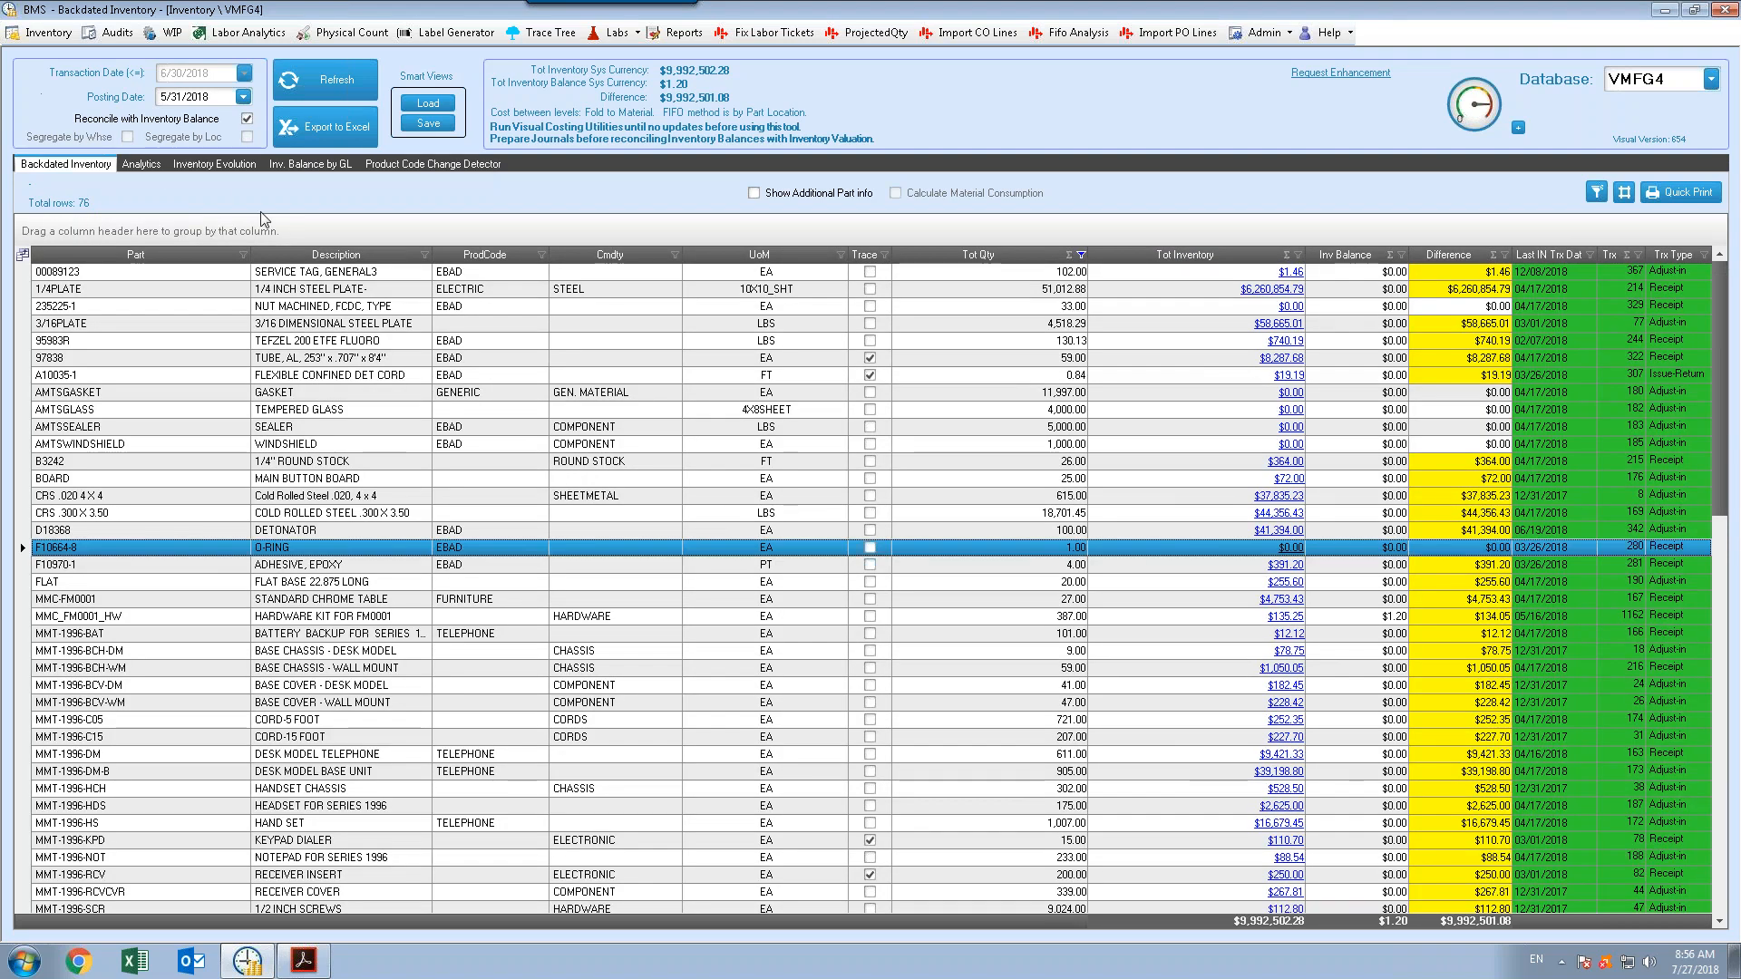
View the Analytics, Inventory Evolution and Inv. Balance by GL tabs
{"action": "left_click", "coordinate": [146, 167]}
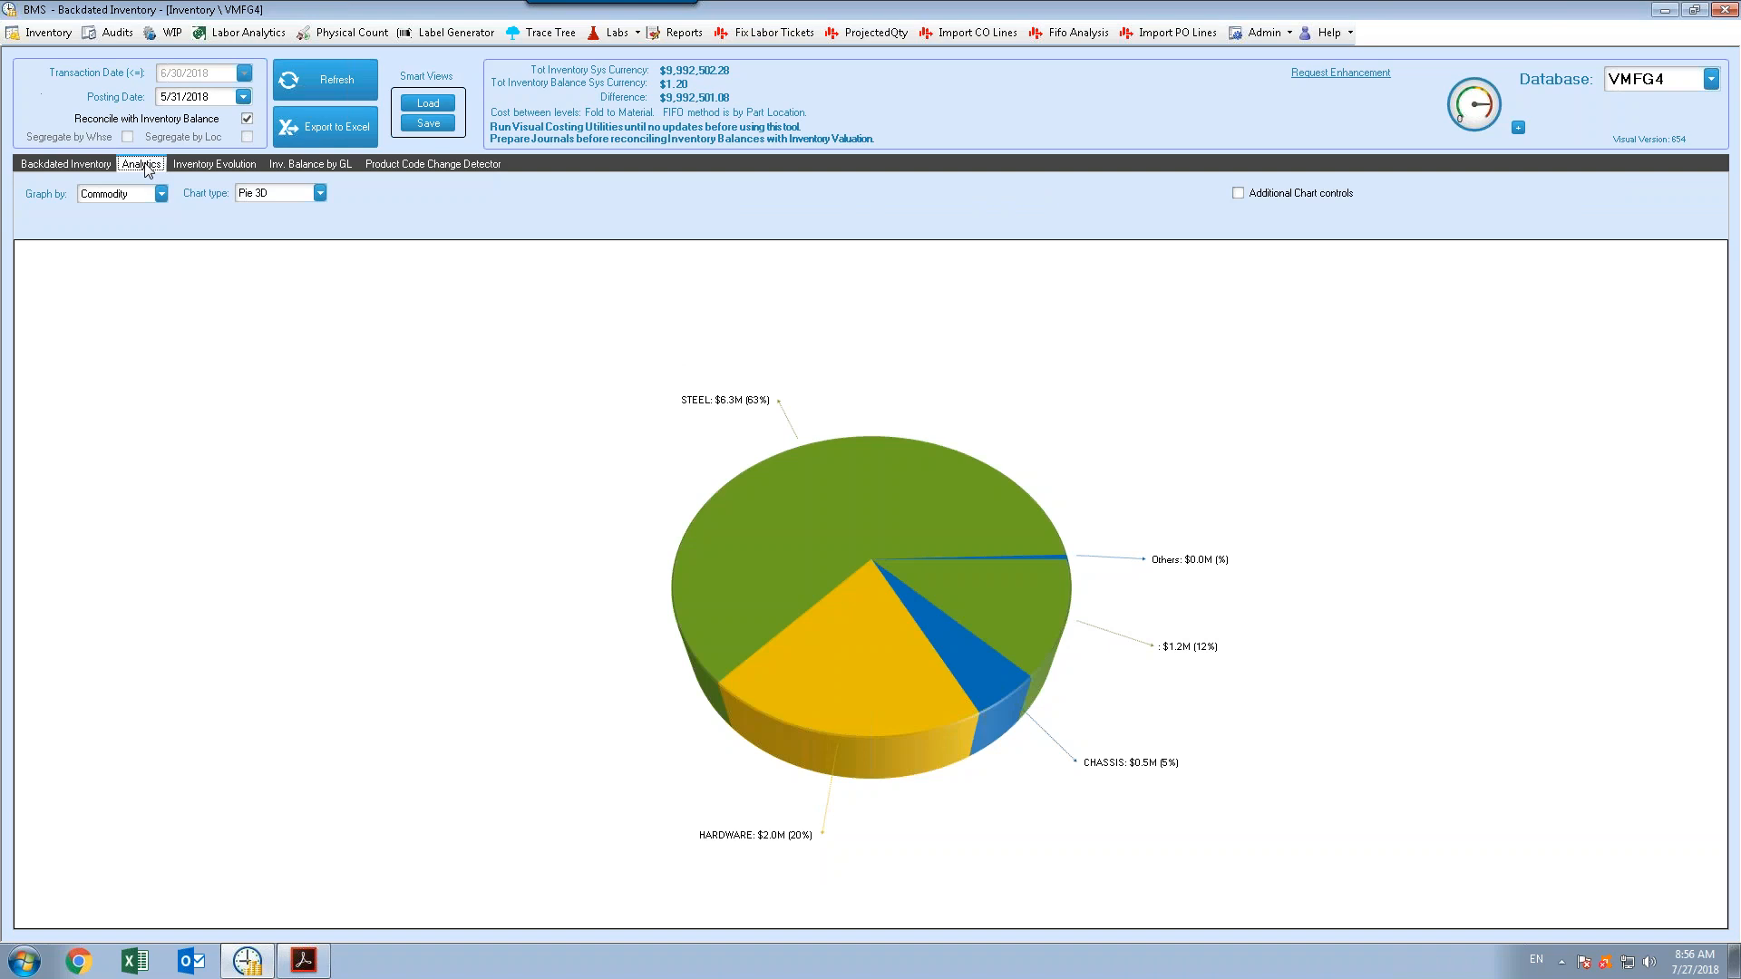
{"action": "left_click", "coordinate": [209, 167]}
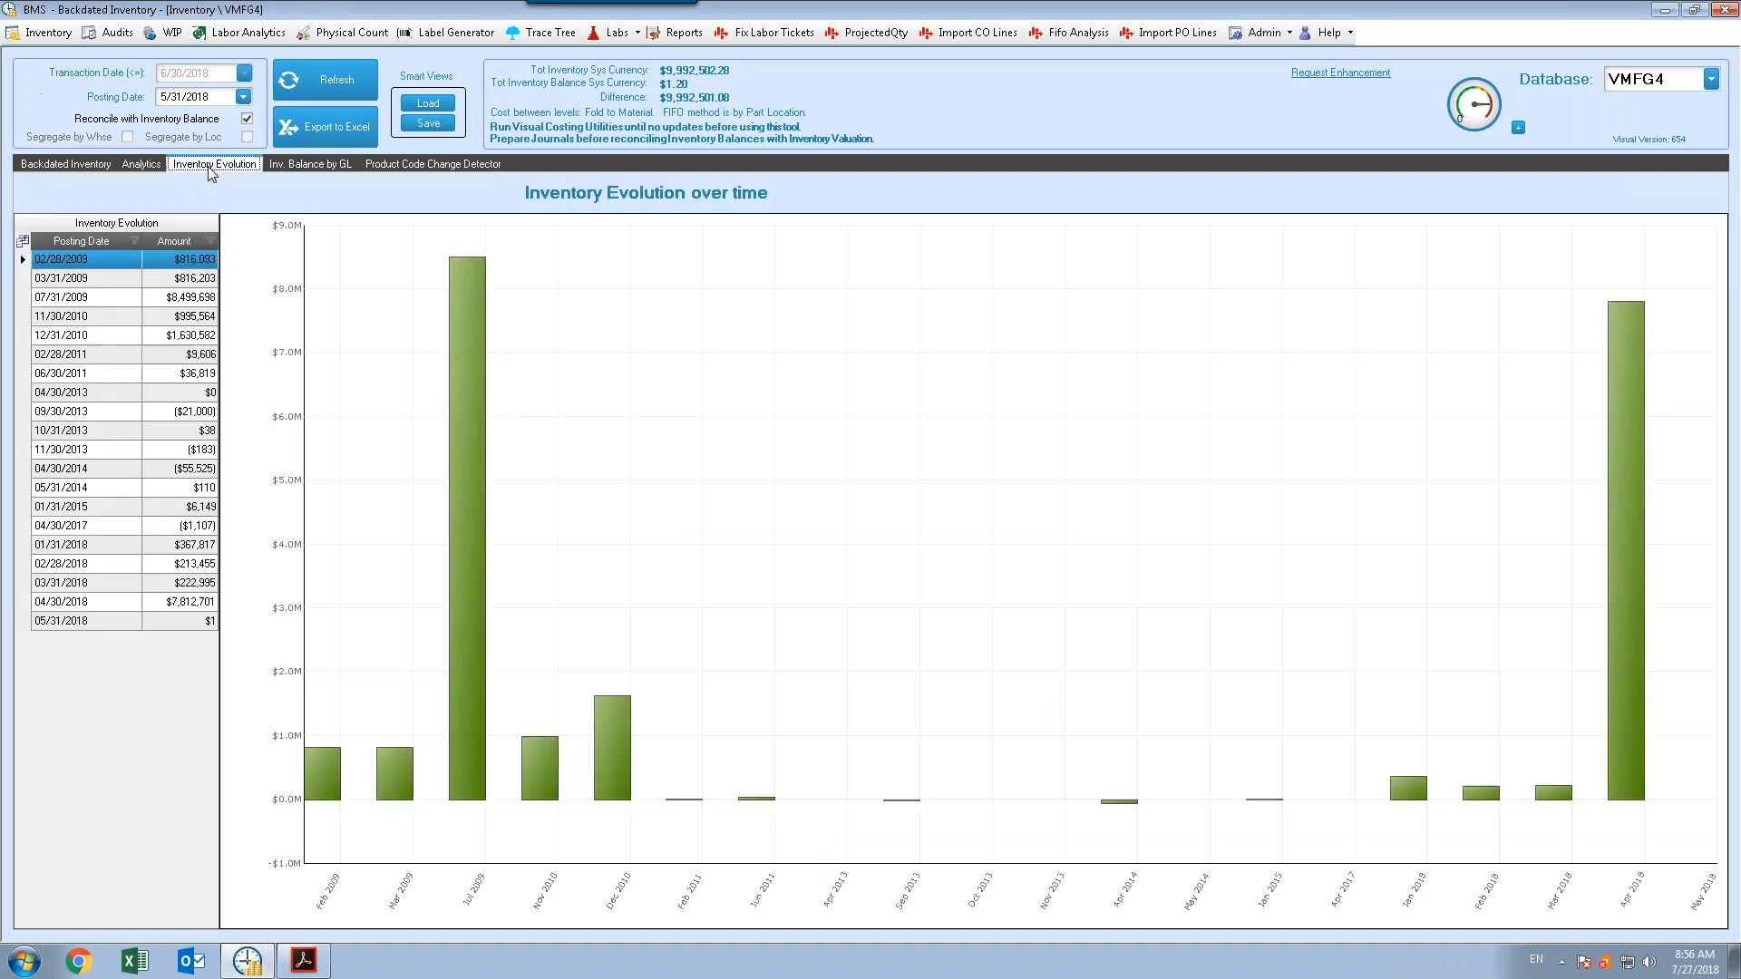
{"action": "left_click", "coordinate": [301, 167]}
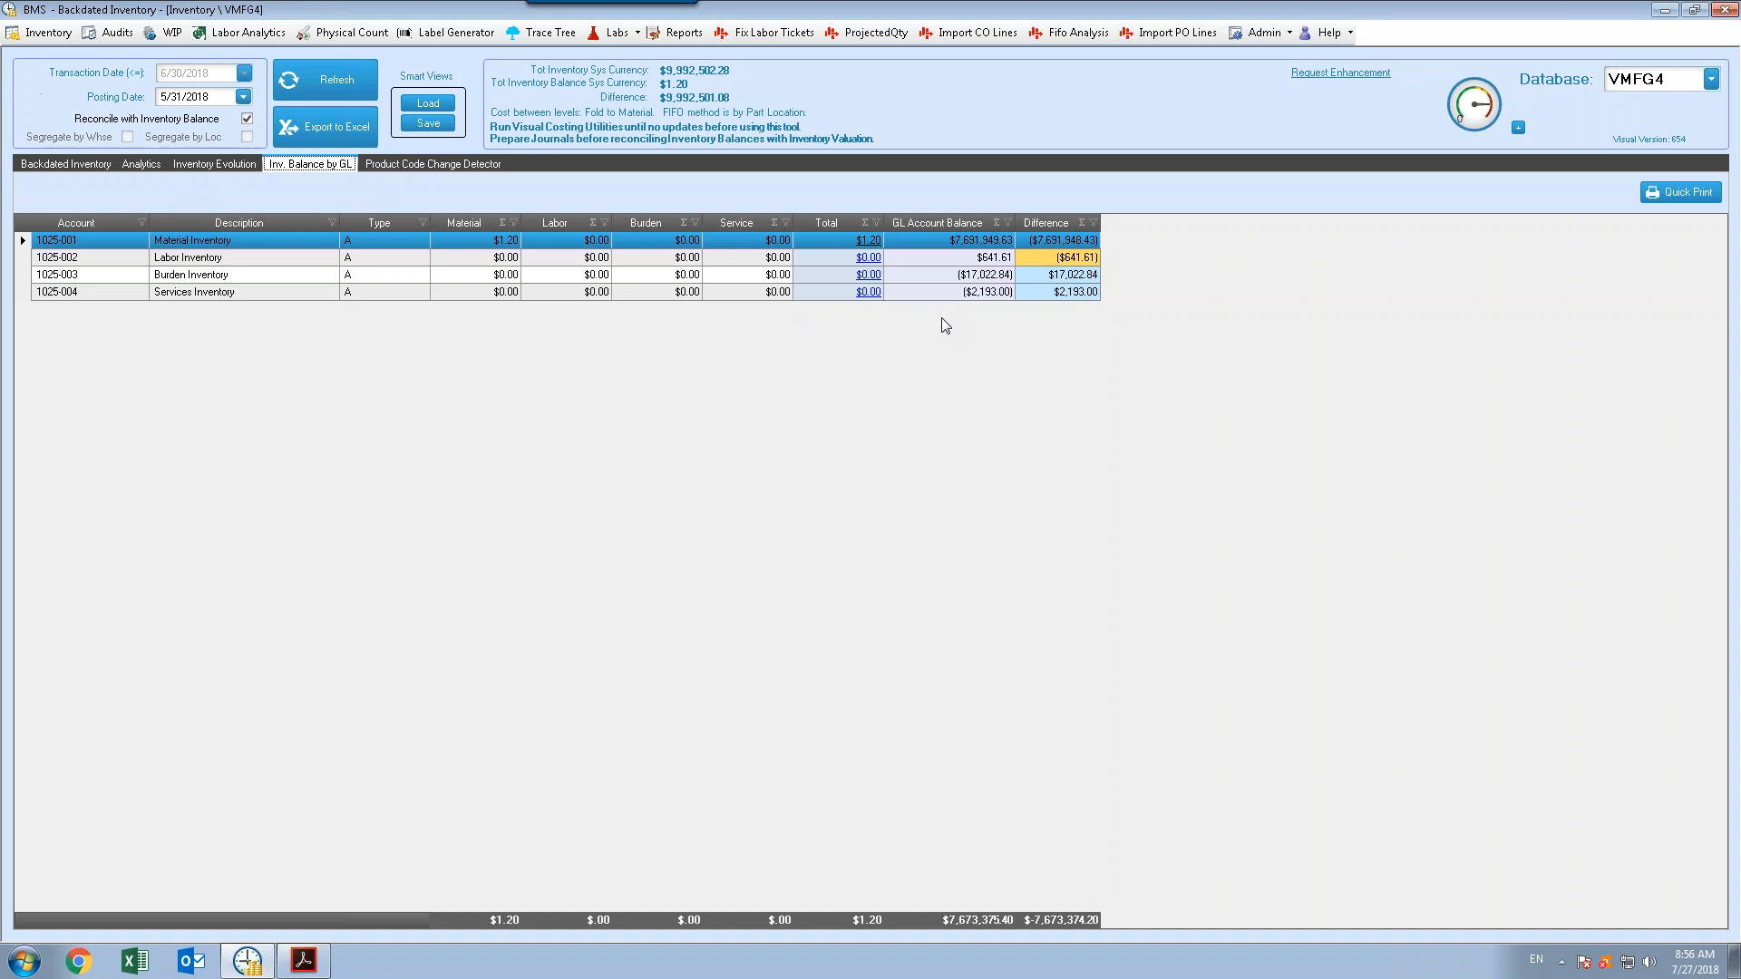
Open the Product Code Change Detector, set the starting date to 2/1/2010, refresh, and inspect the detected changes
{"action": "left_click", "coordinate": [424, 167]}
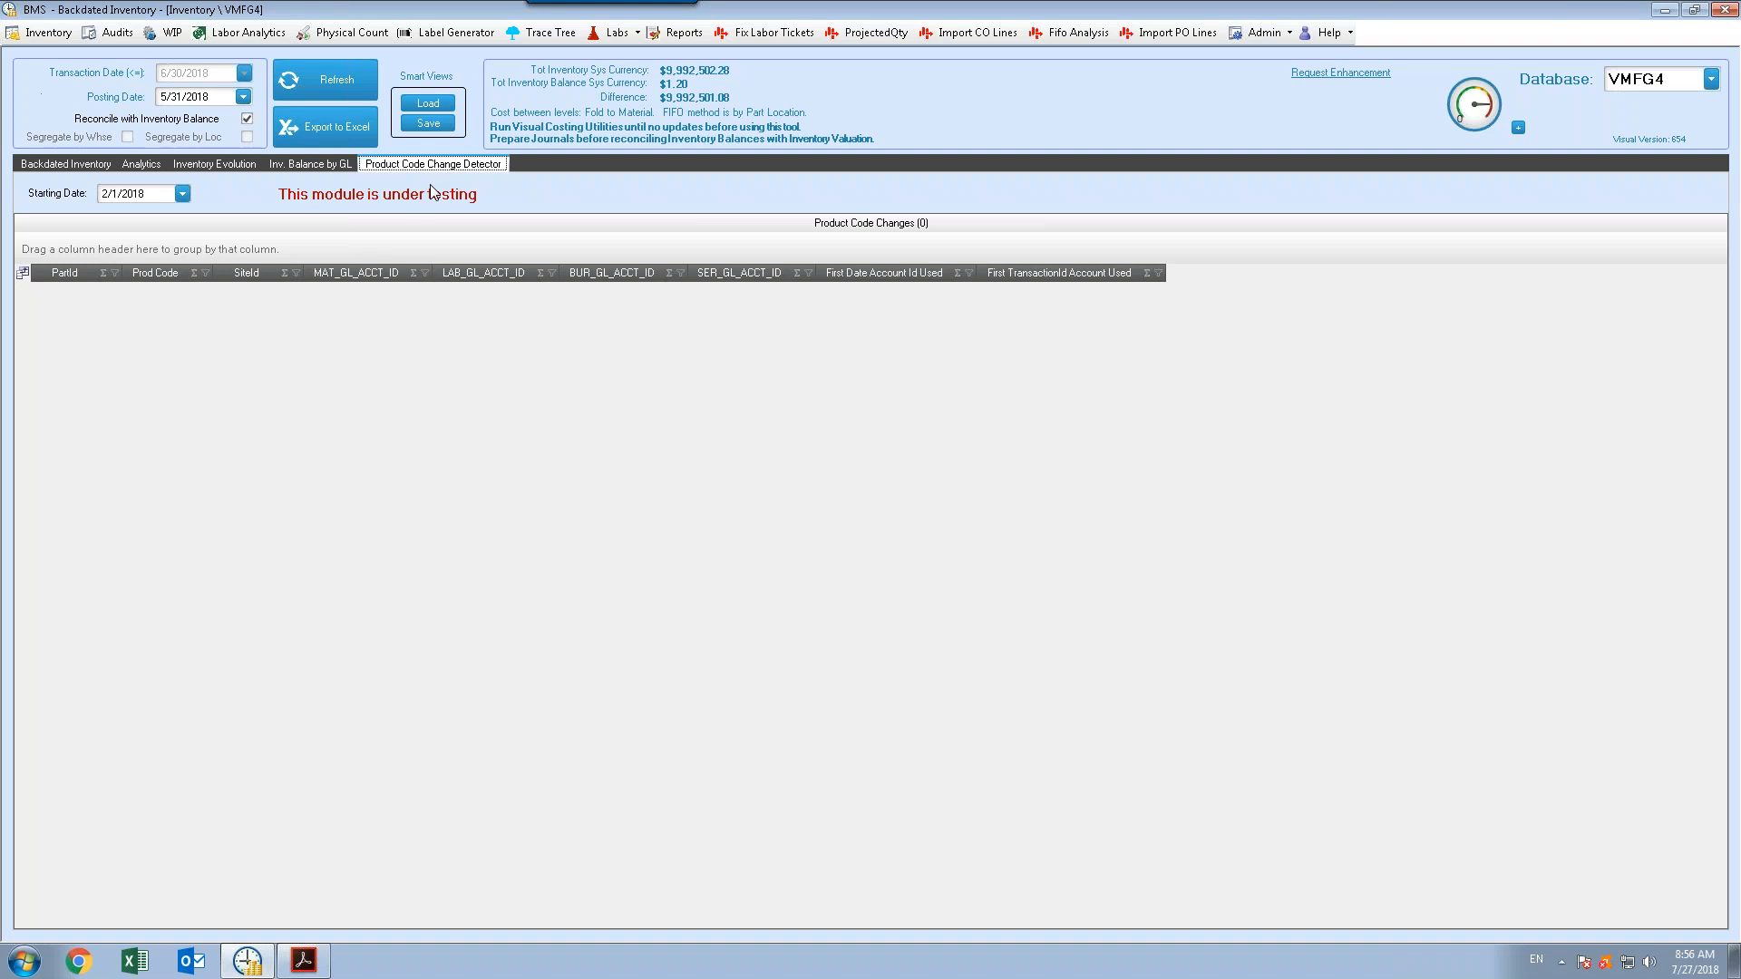
{"action": "left_click", "coordinate": [182, 194]}
{"action": "left_click", "coordinate": [182, 194]}
{"action": "left_click", "coordinate": [183, 194]}
{"action": "left_click", "coordinate": [182, 194]}
{"action": "key", "text": "BackSpace"}
{"action": "type", "text": "0"}
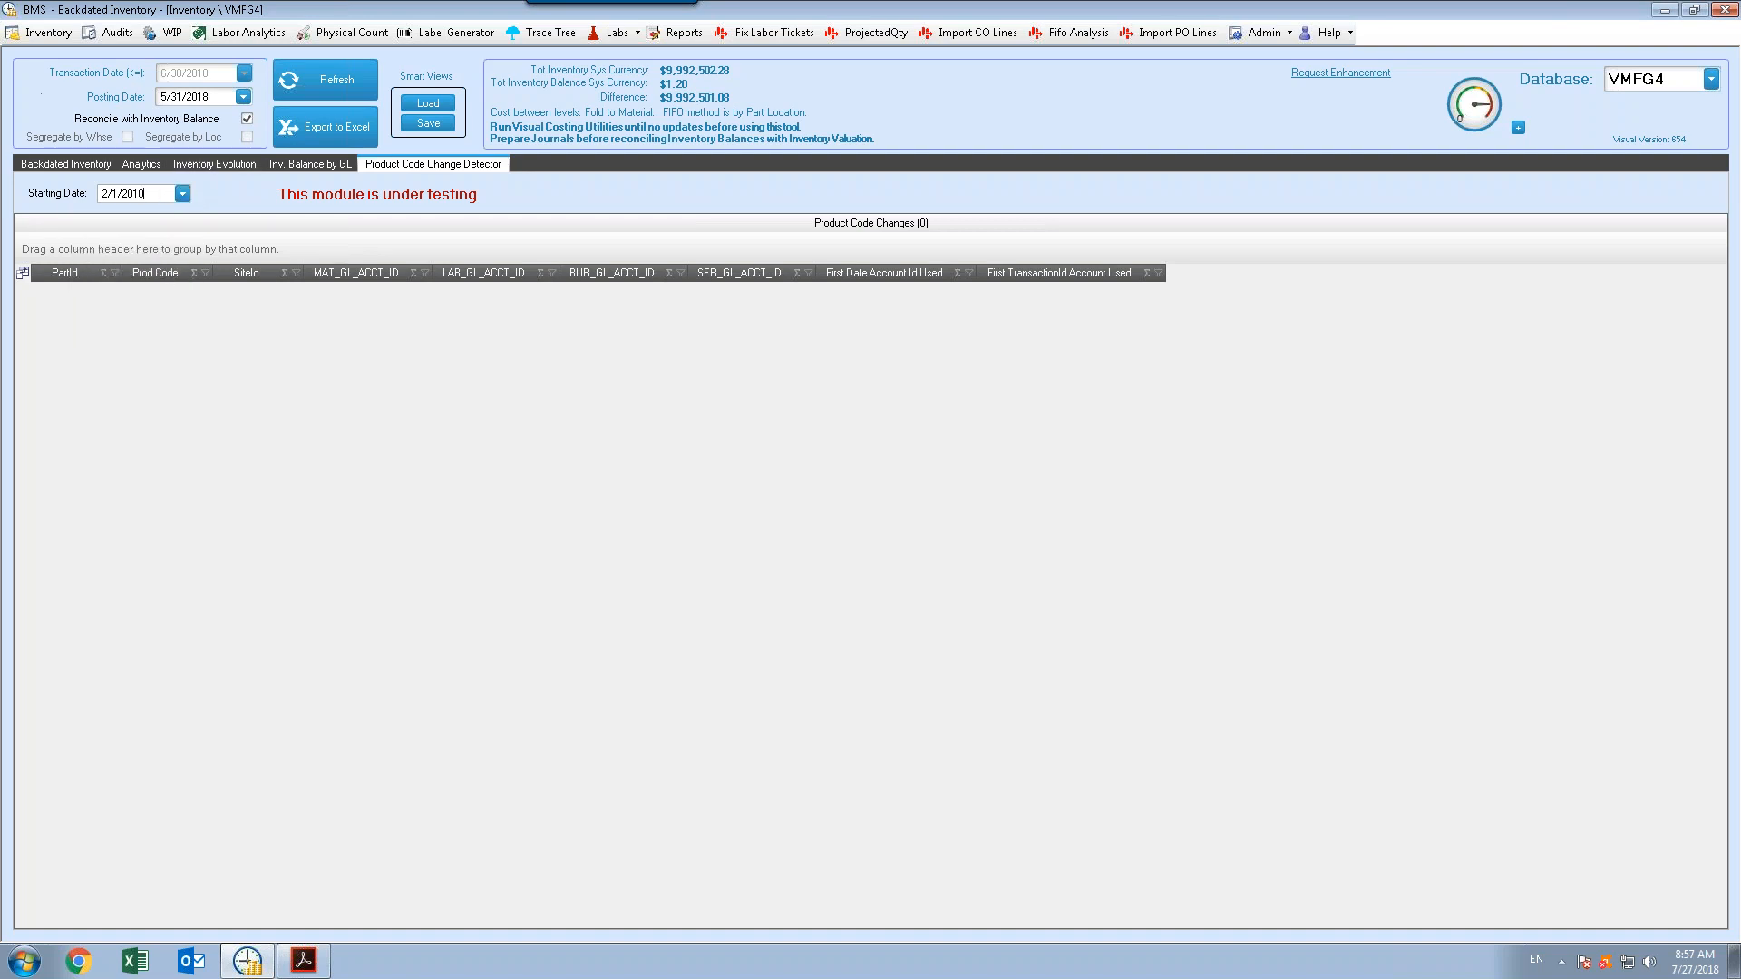
{"action": "left_click", "coordinate": [343, 79]}
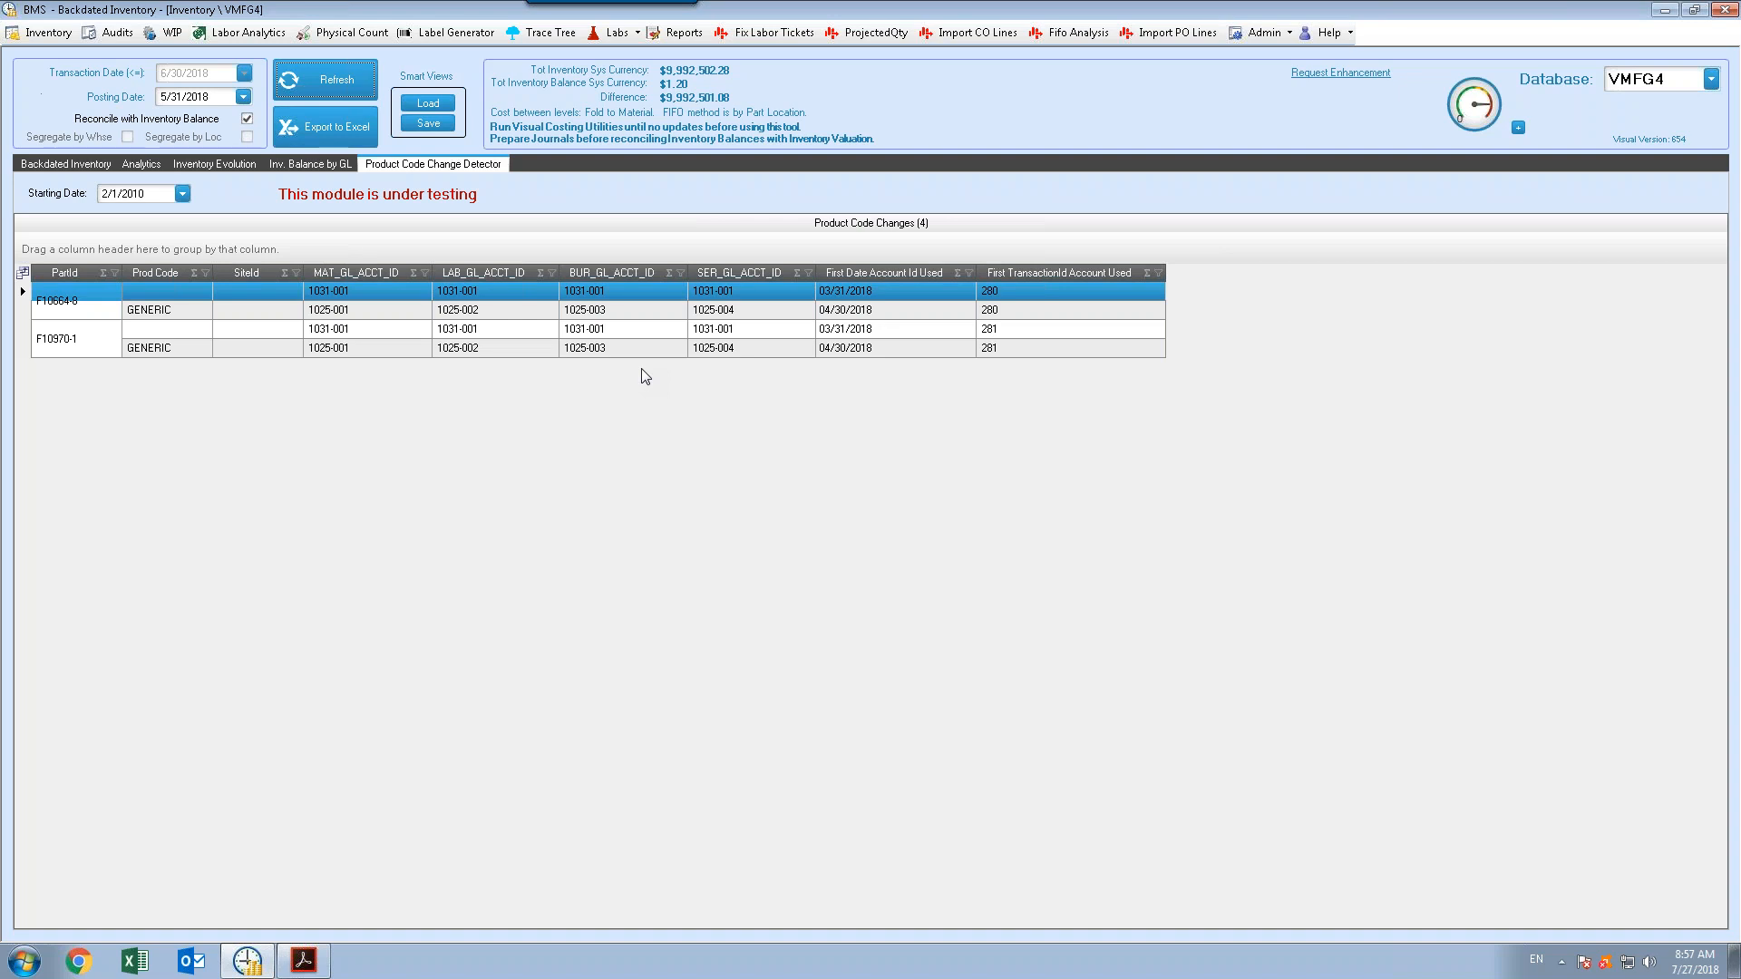
{"action": "left_click", "coordinate": [95, 310]}
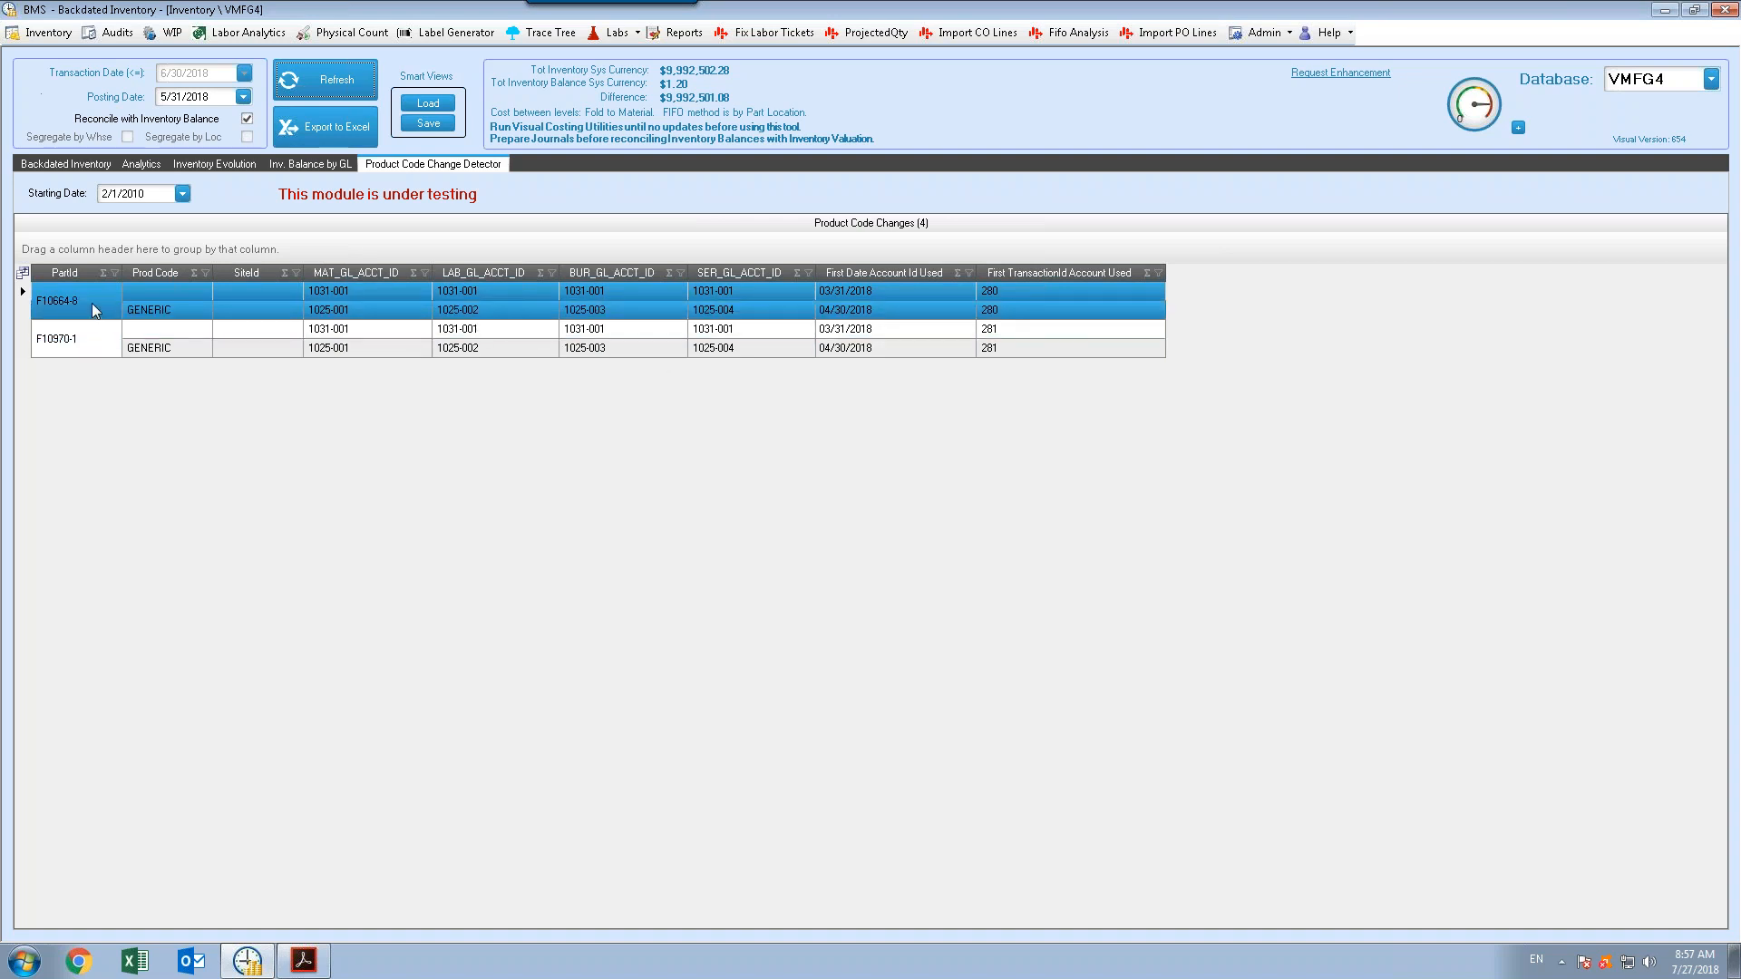
{"action": "left_click", "coordinate": [91, 311], "text": "ctrl"}
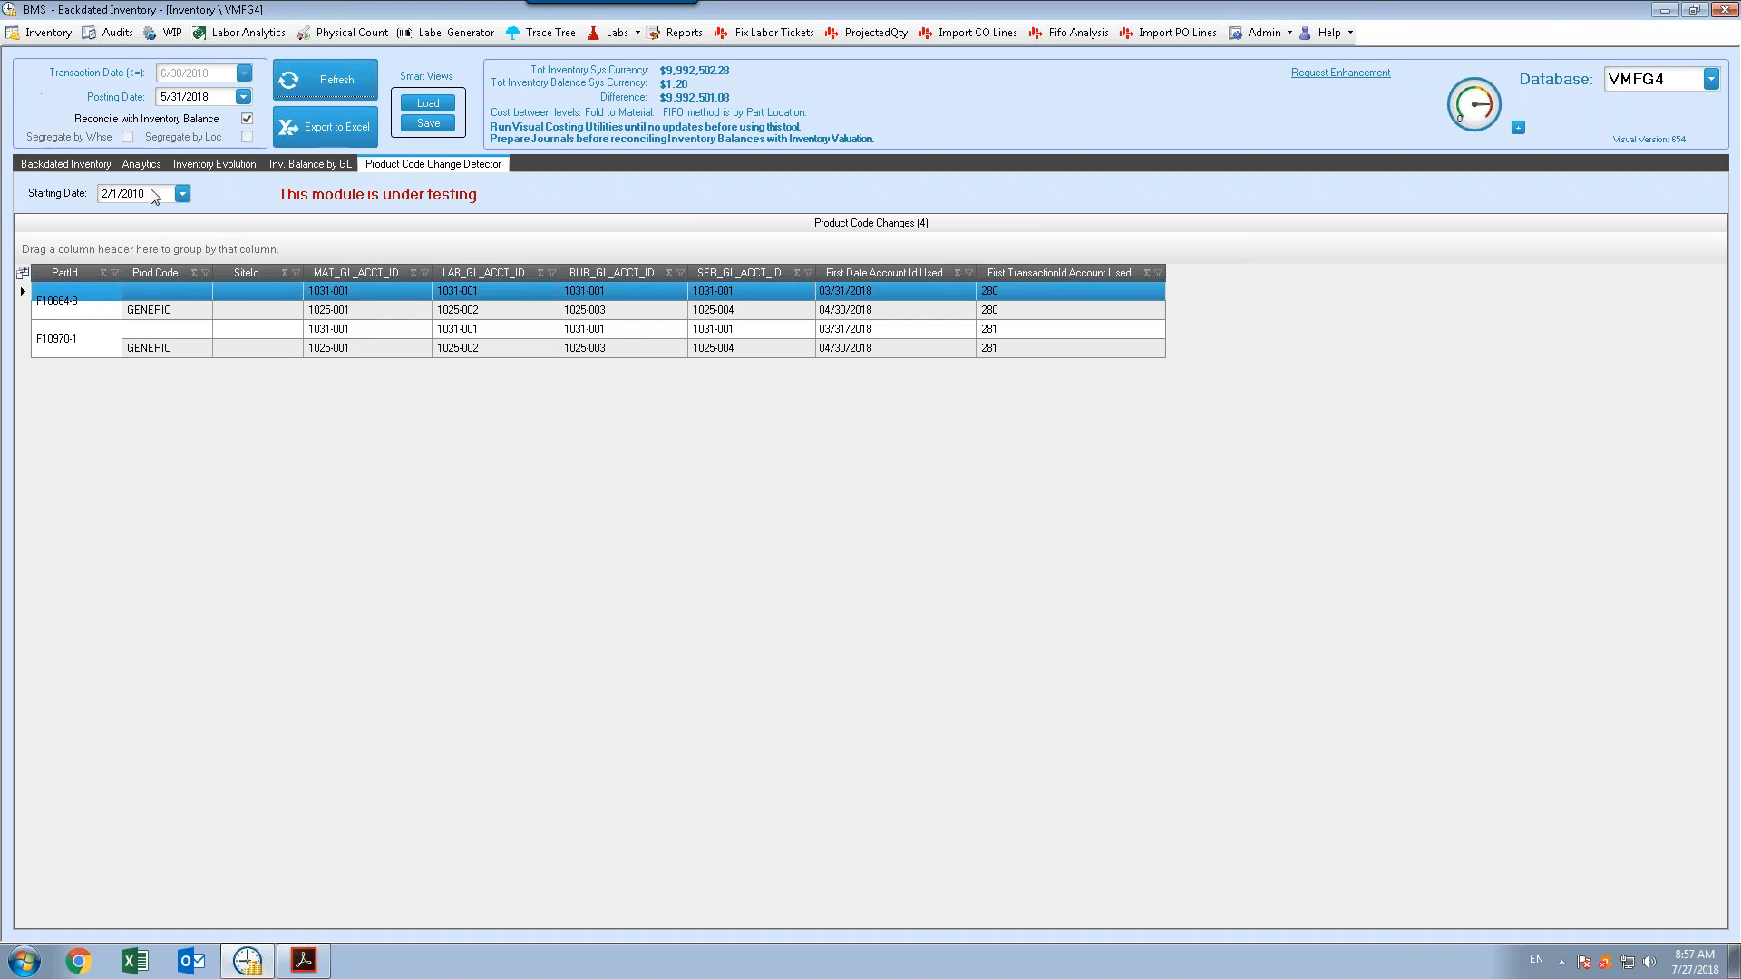
Return to the Backdated Inventory list and turn off Reconcile with Inventory Balance
{"action": "left_click", "coordinate": [78, 166]}
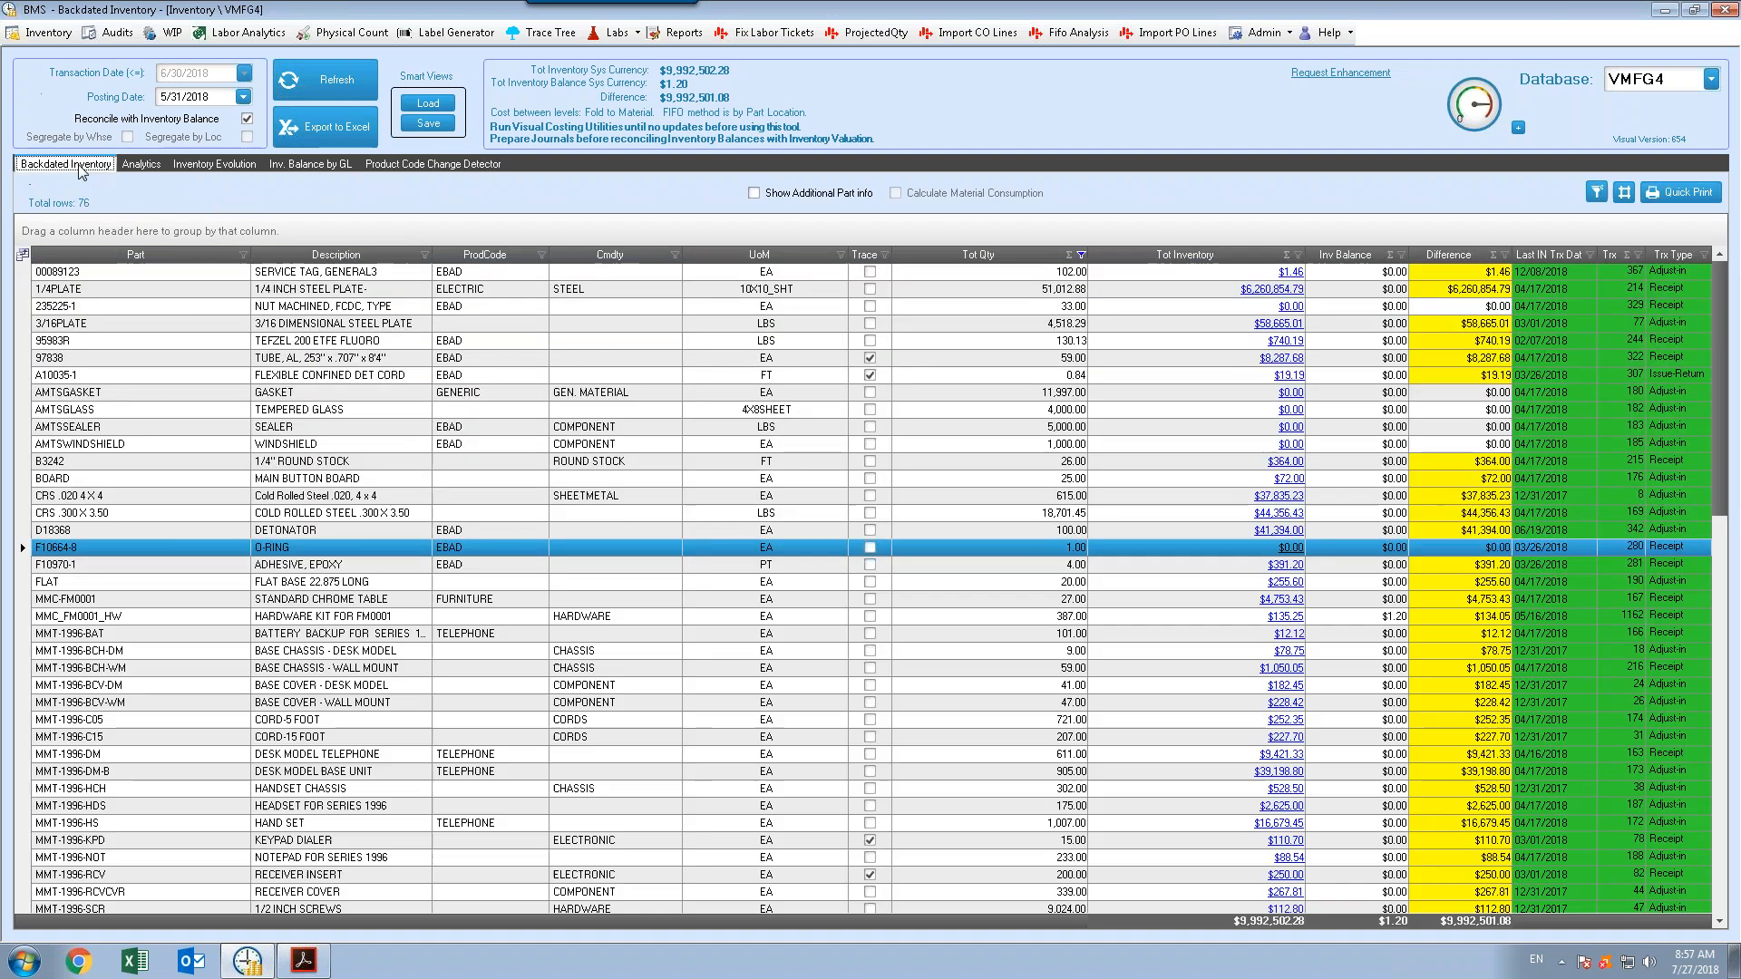
{"action": "left_click", "coordinate": [245, 119]}
{"action": "left_click", "coordinate": [245, 121]}
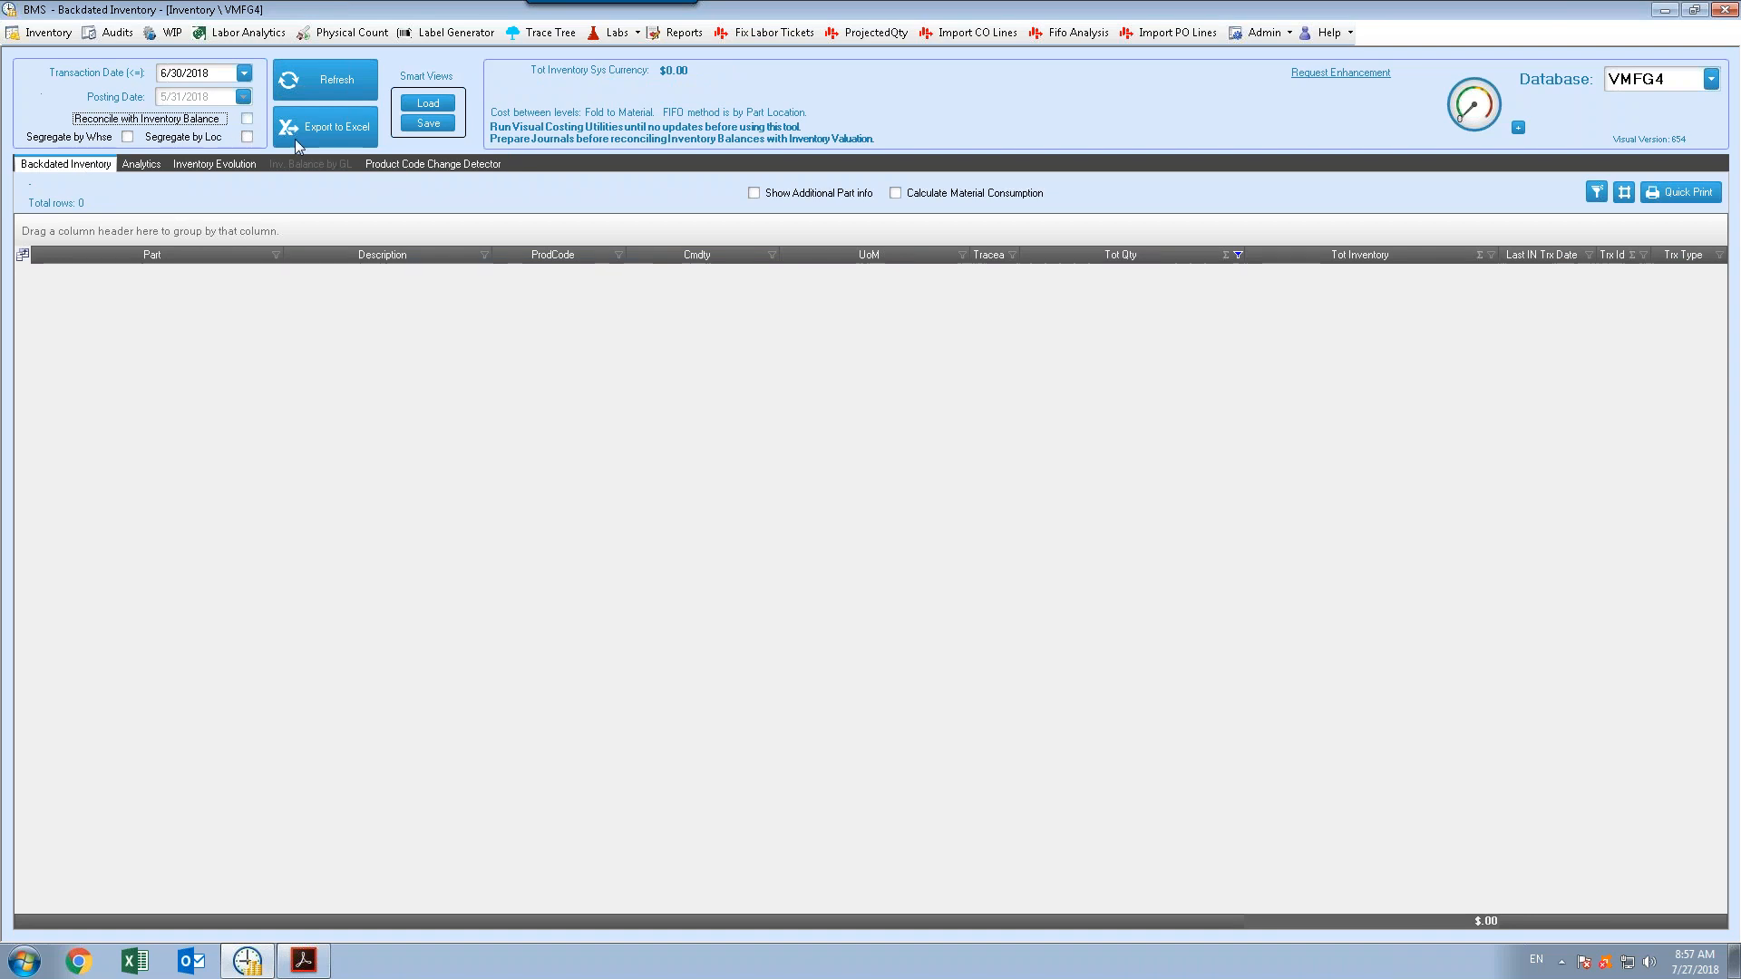
Enable Calculate Material Consumption with start date 7/27/2016, refresh, and inspect the consumption values of the first rows
{"action": "left_click", "coordinate": [898, 194]}
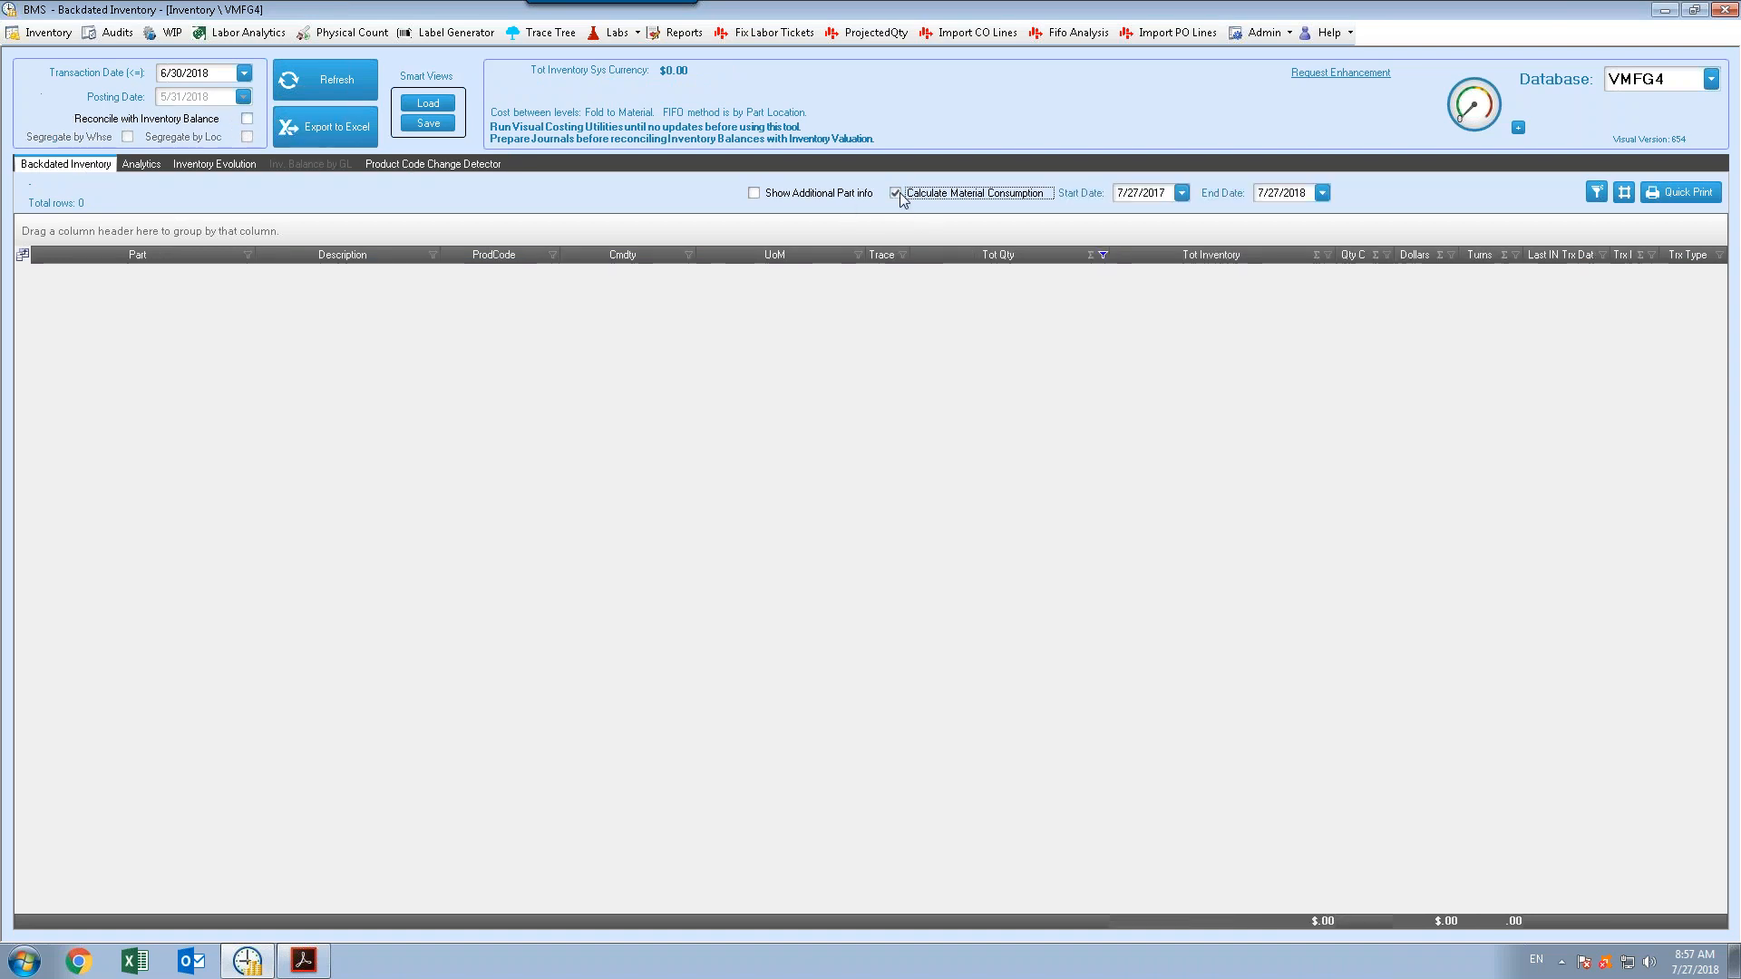
{"action": "left_click", "coordinate": [1167, 194]}
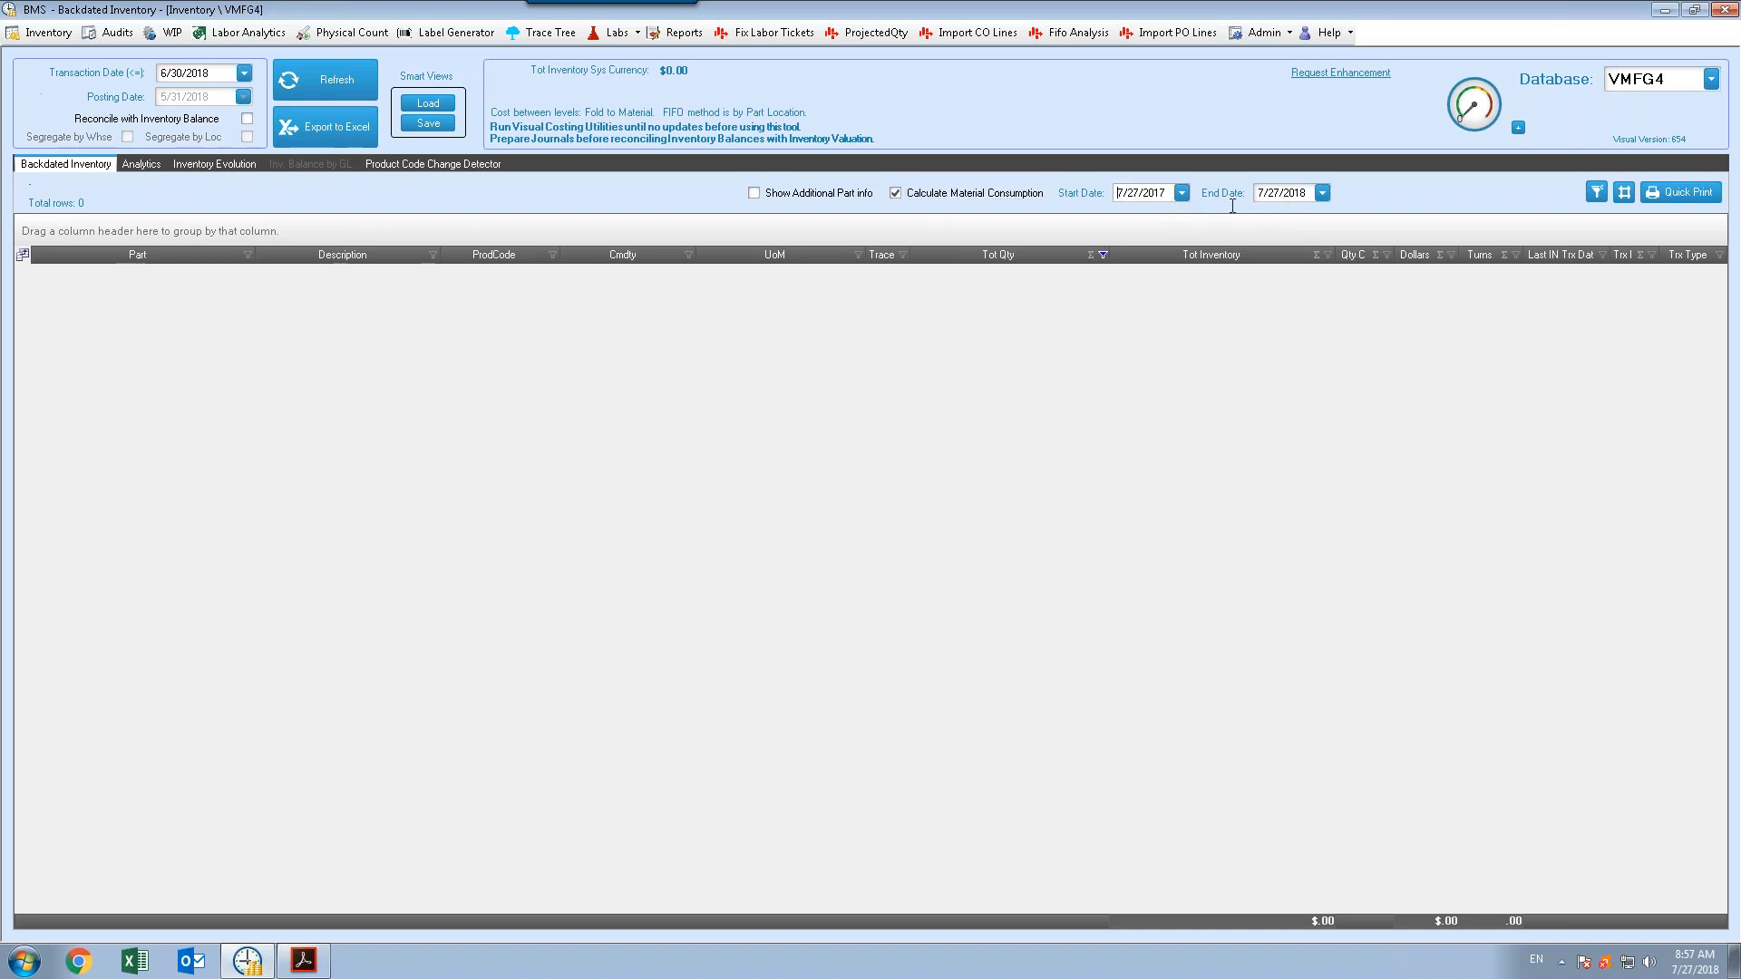
{"action": "left_click", "coordinate": [1171, 195]}
{"action": "key", "text": "BackSpace"}
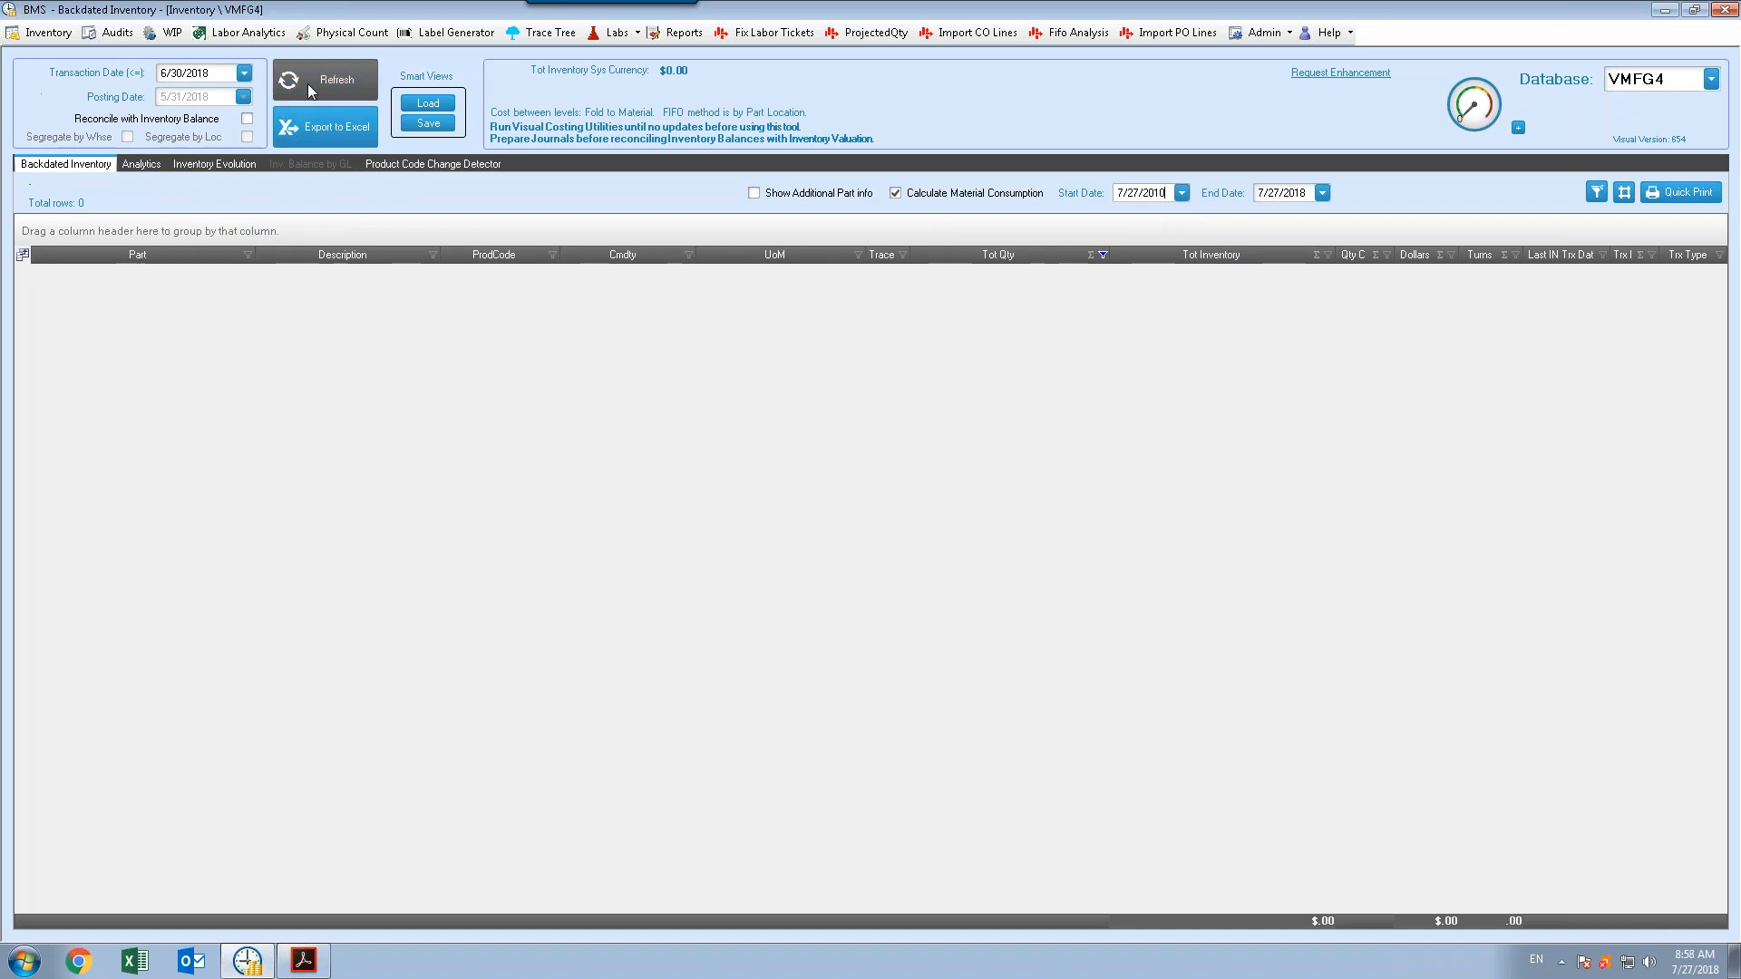
{"action": "key", "text": "BackSpace"}
{"action": "type", "text": "6"}
{"action": "left_click", "coordinate": [326, 80]}
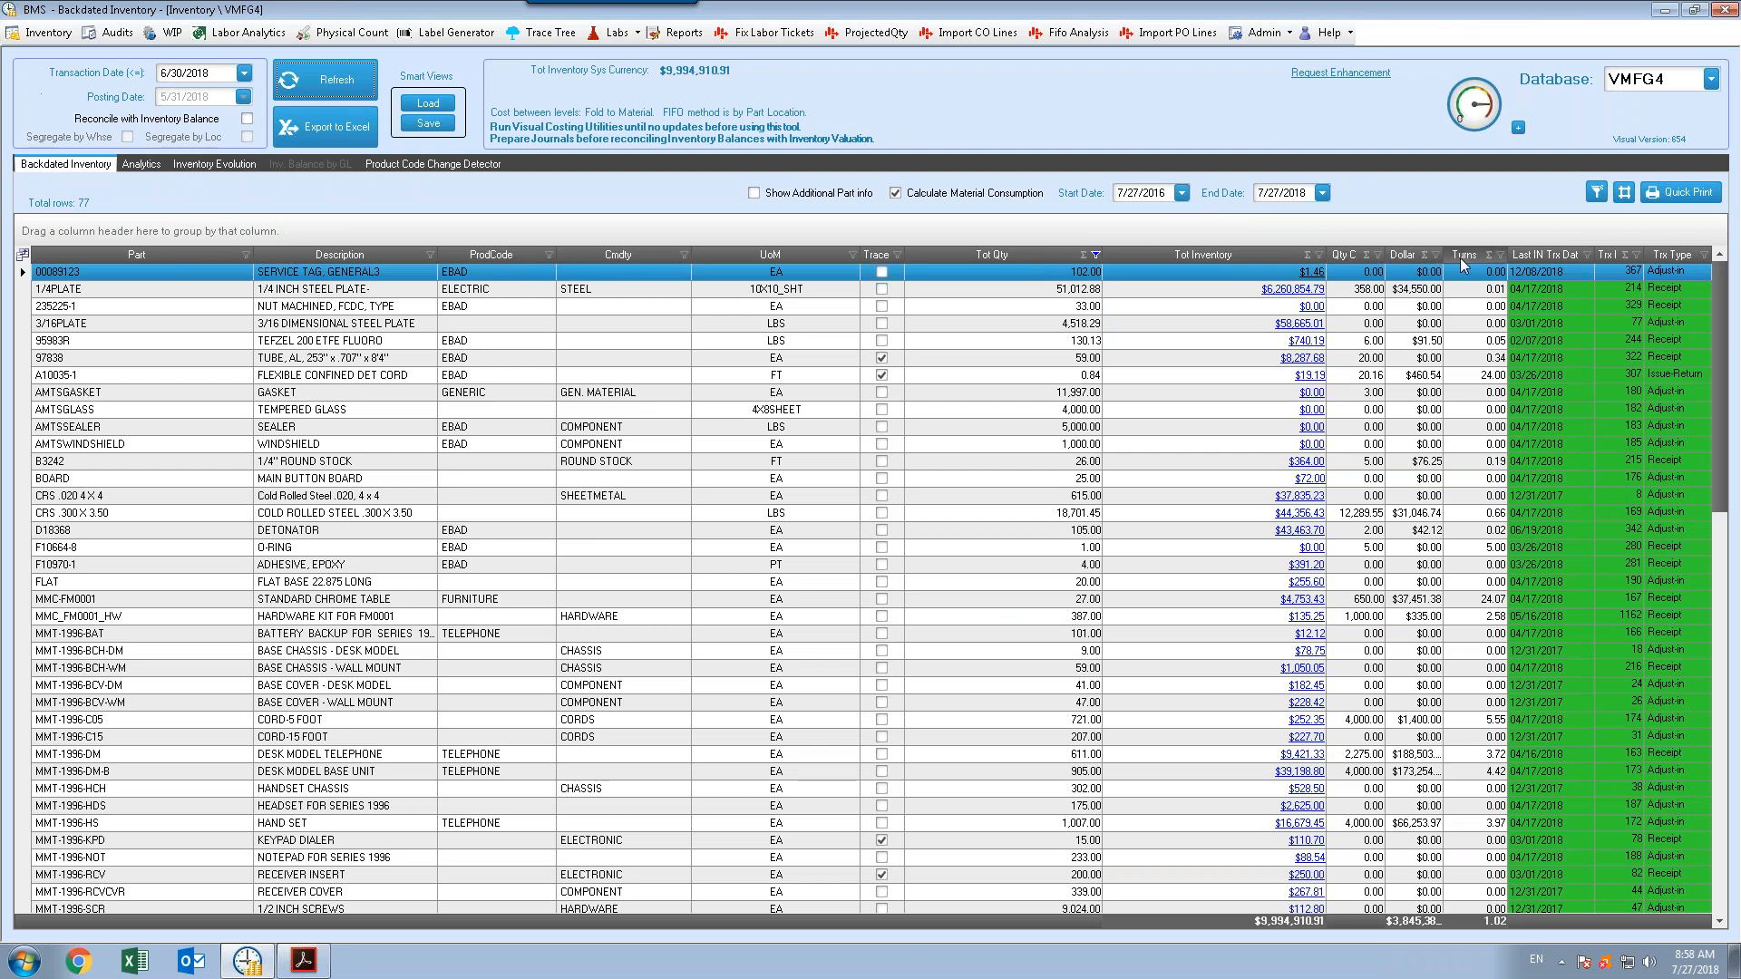
{"action": "left_click", "coordinate": [1419, 288], "text": "shift"}
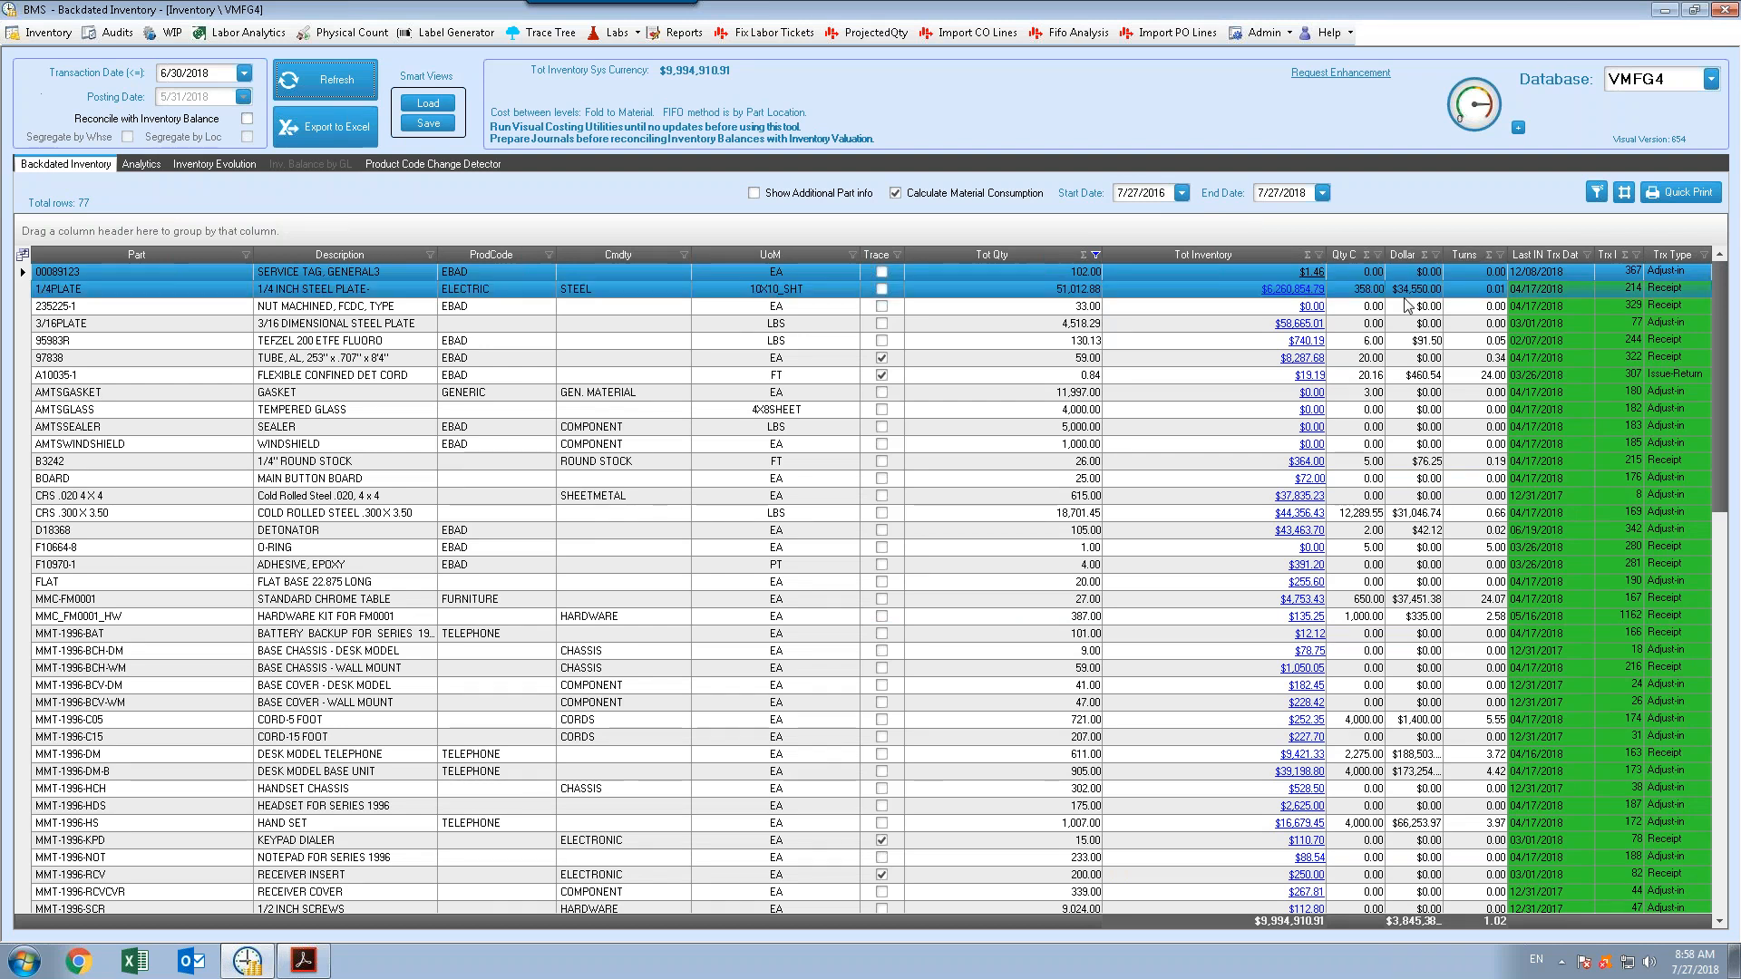
{"action": "left_click", "coordinate": [1407, 305]}
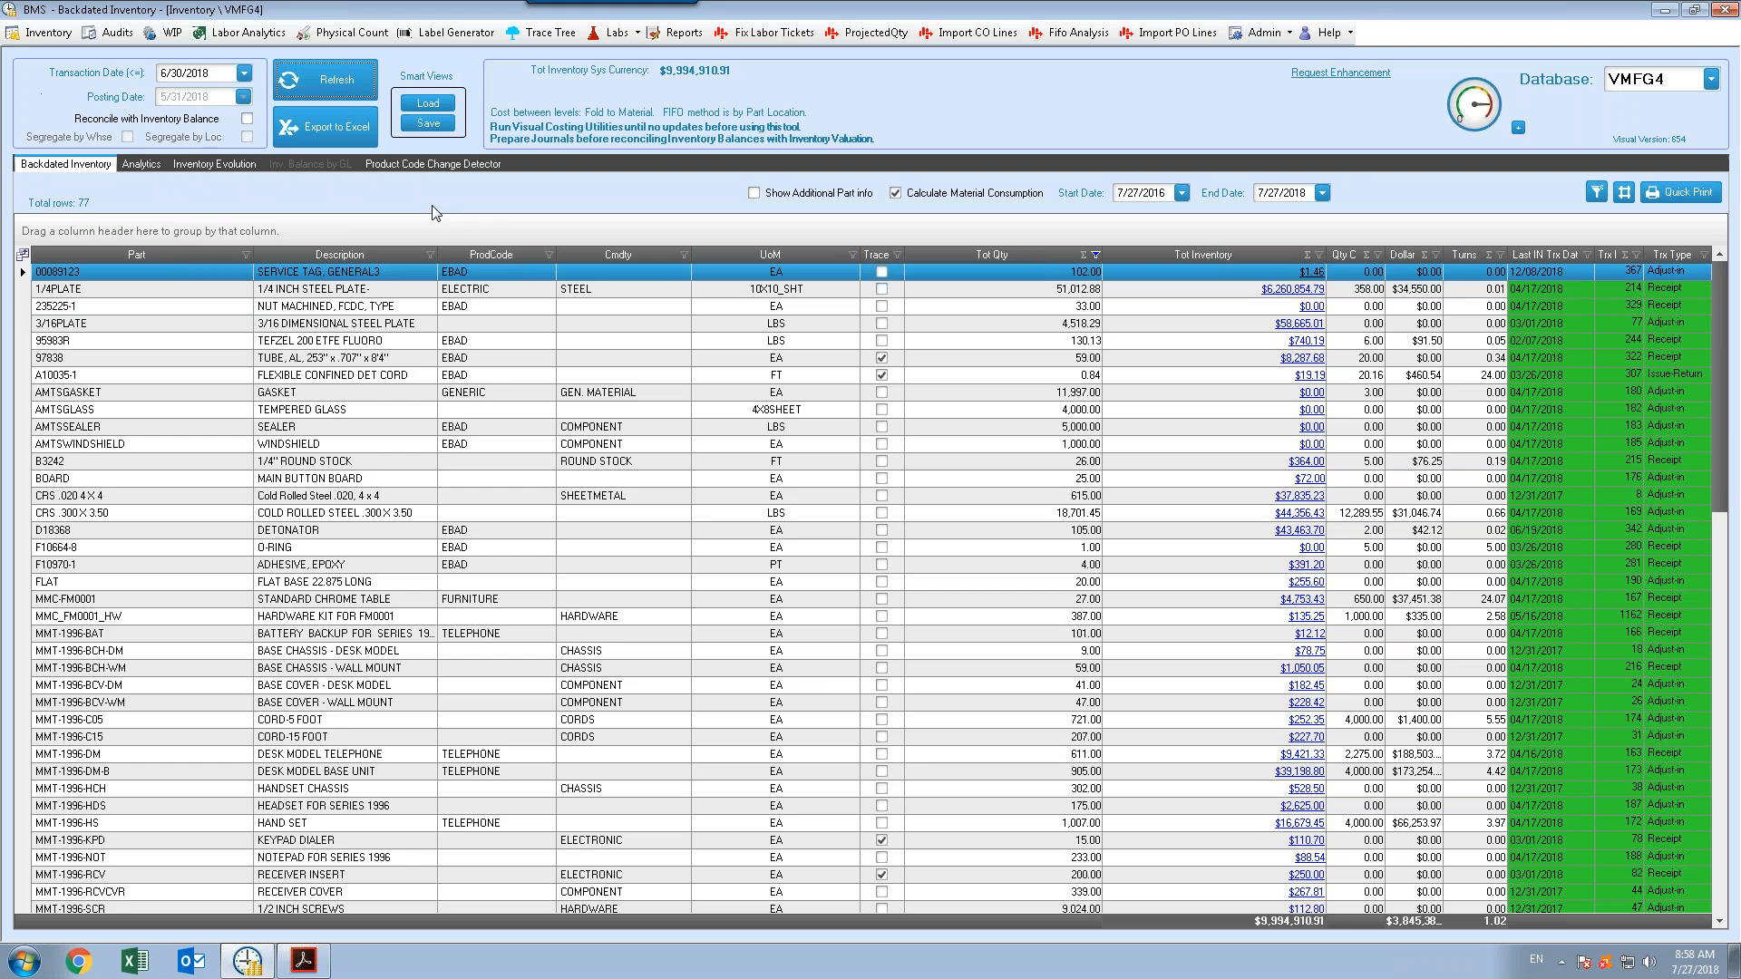
Open the Audits screen, then the Work in Process analysis
{"action": "left_click", "coordinate": [124, 36]}
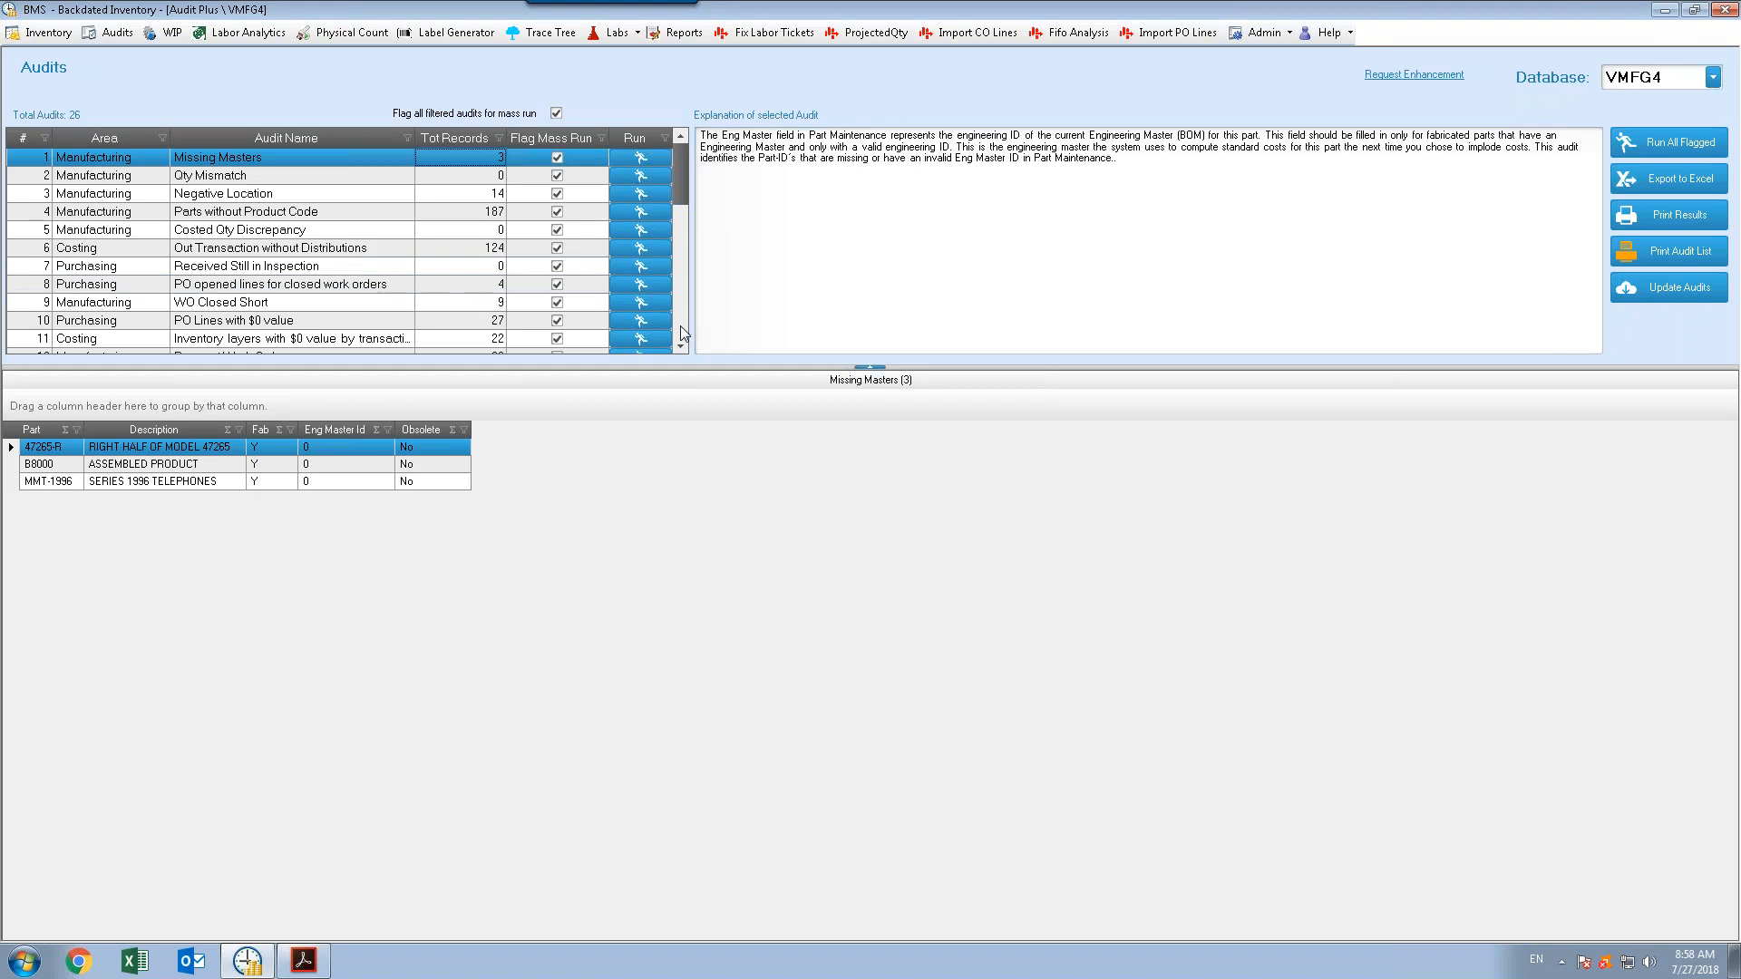
{"action": "left_click", "coordinate": [171, 33]}
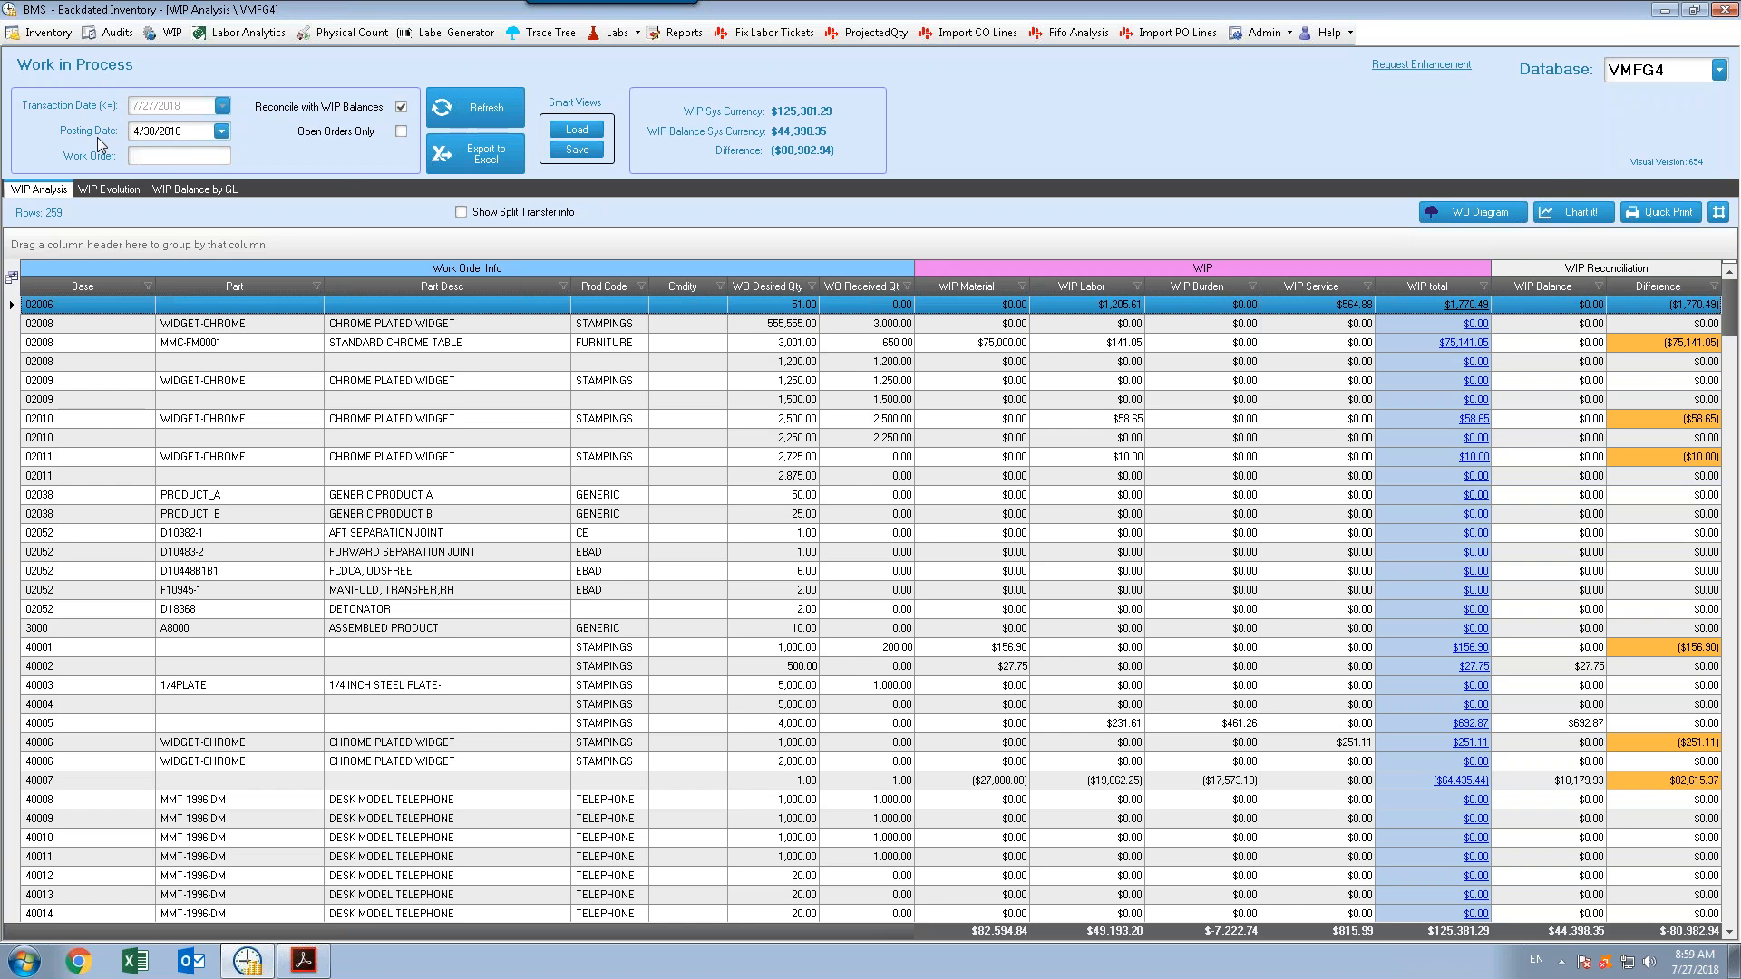
View the WIP transaction details and the work order diagram for work order 02006, closing each afterwards
{"action": "left_click", "coordinate": [1451, 306]}
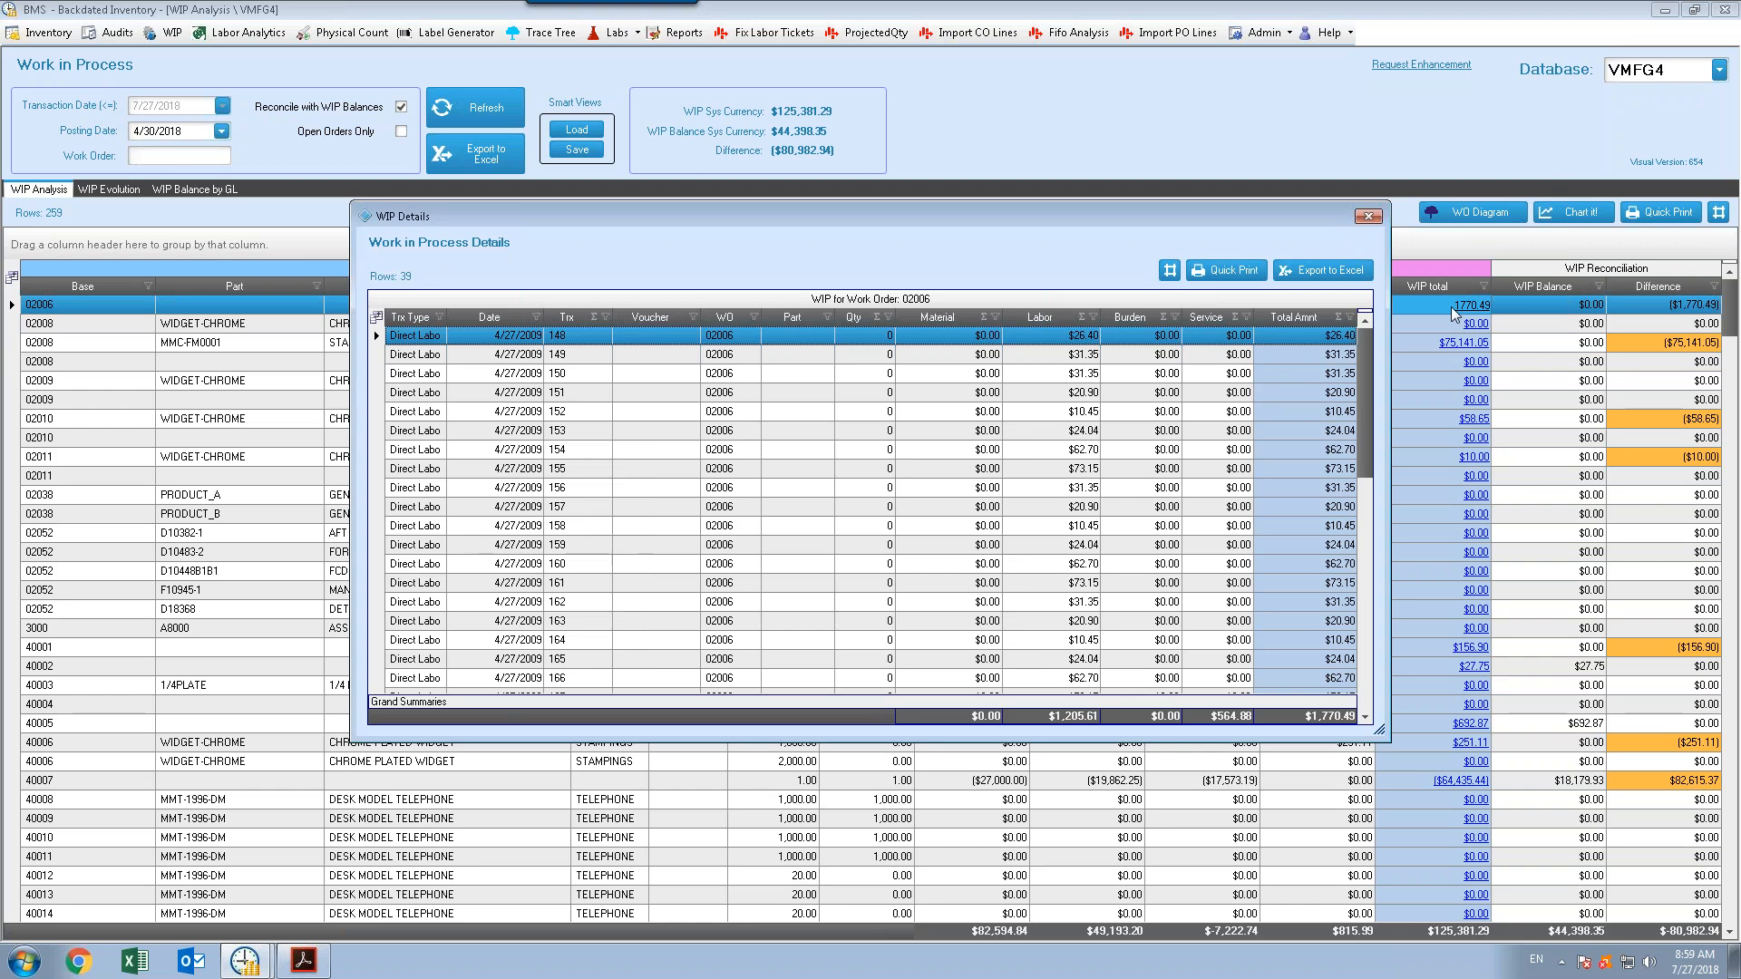
{"action": "left_click", "coordinate": [1367, 218]}
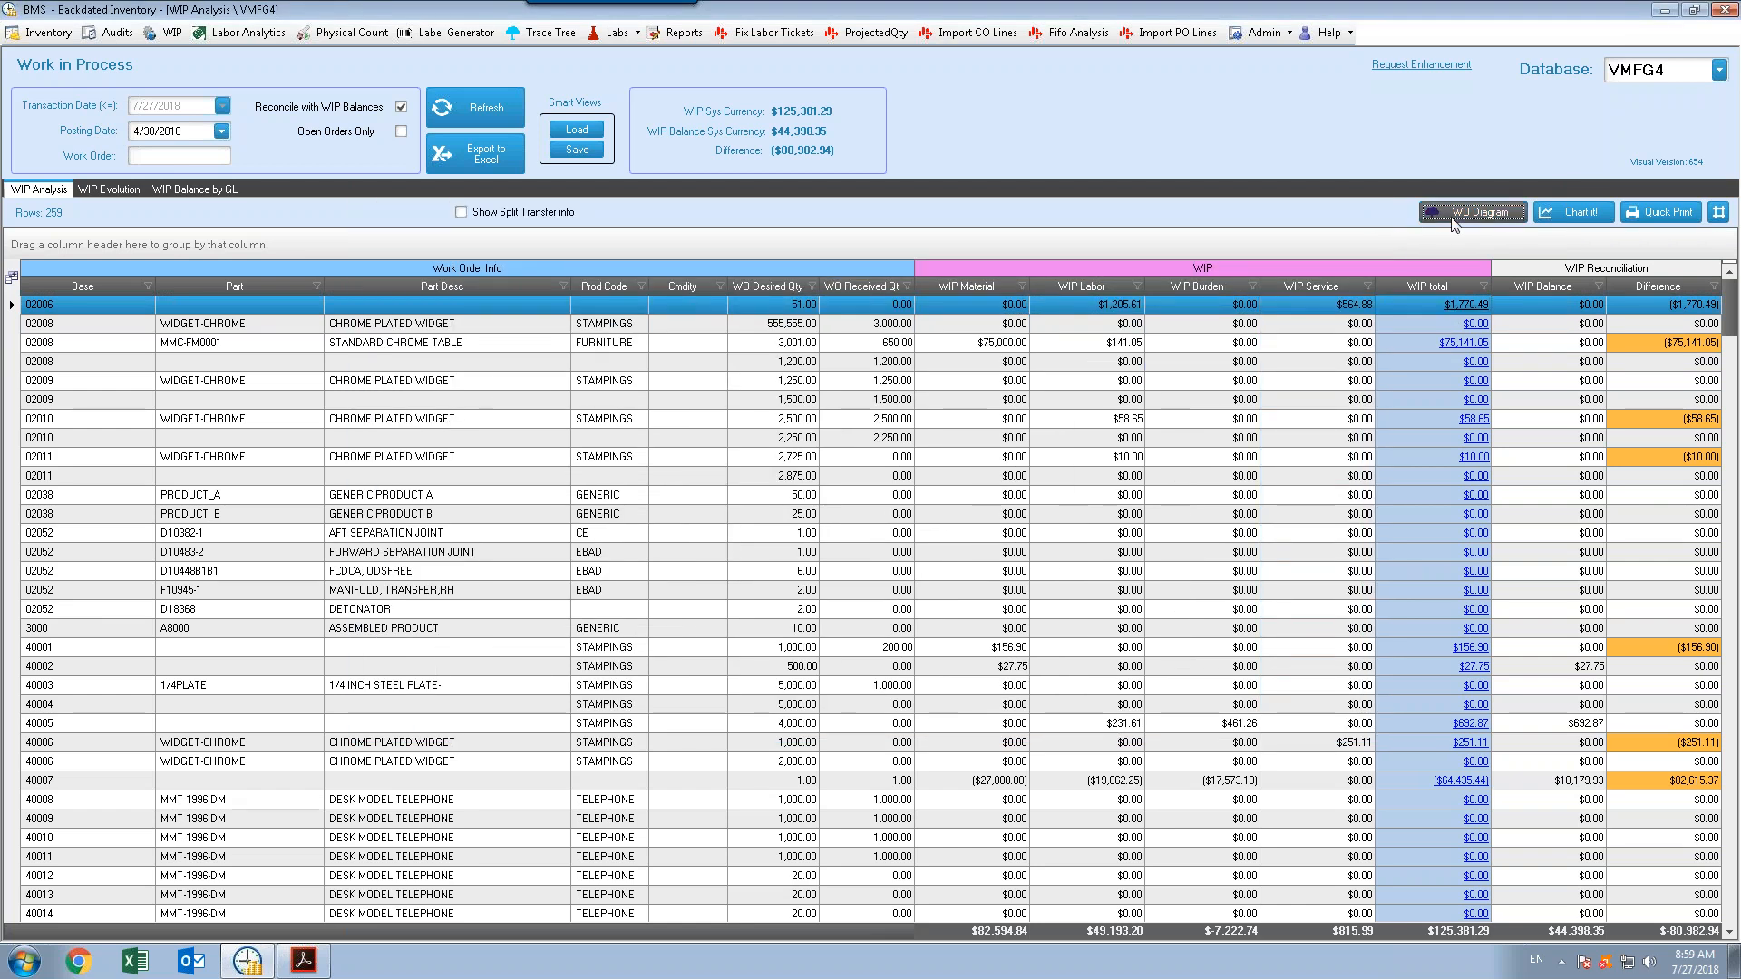
{"action": "left_click", "coordinate": [1474, 212]}
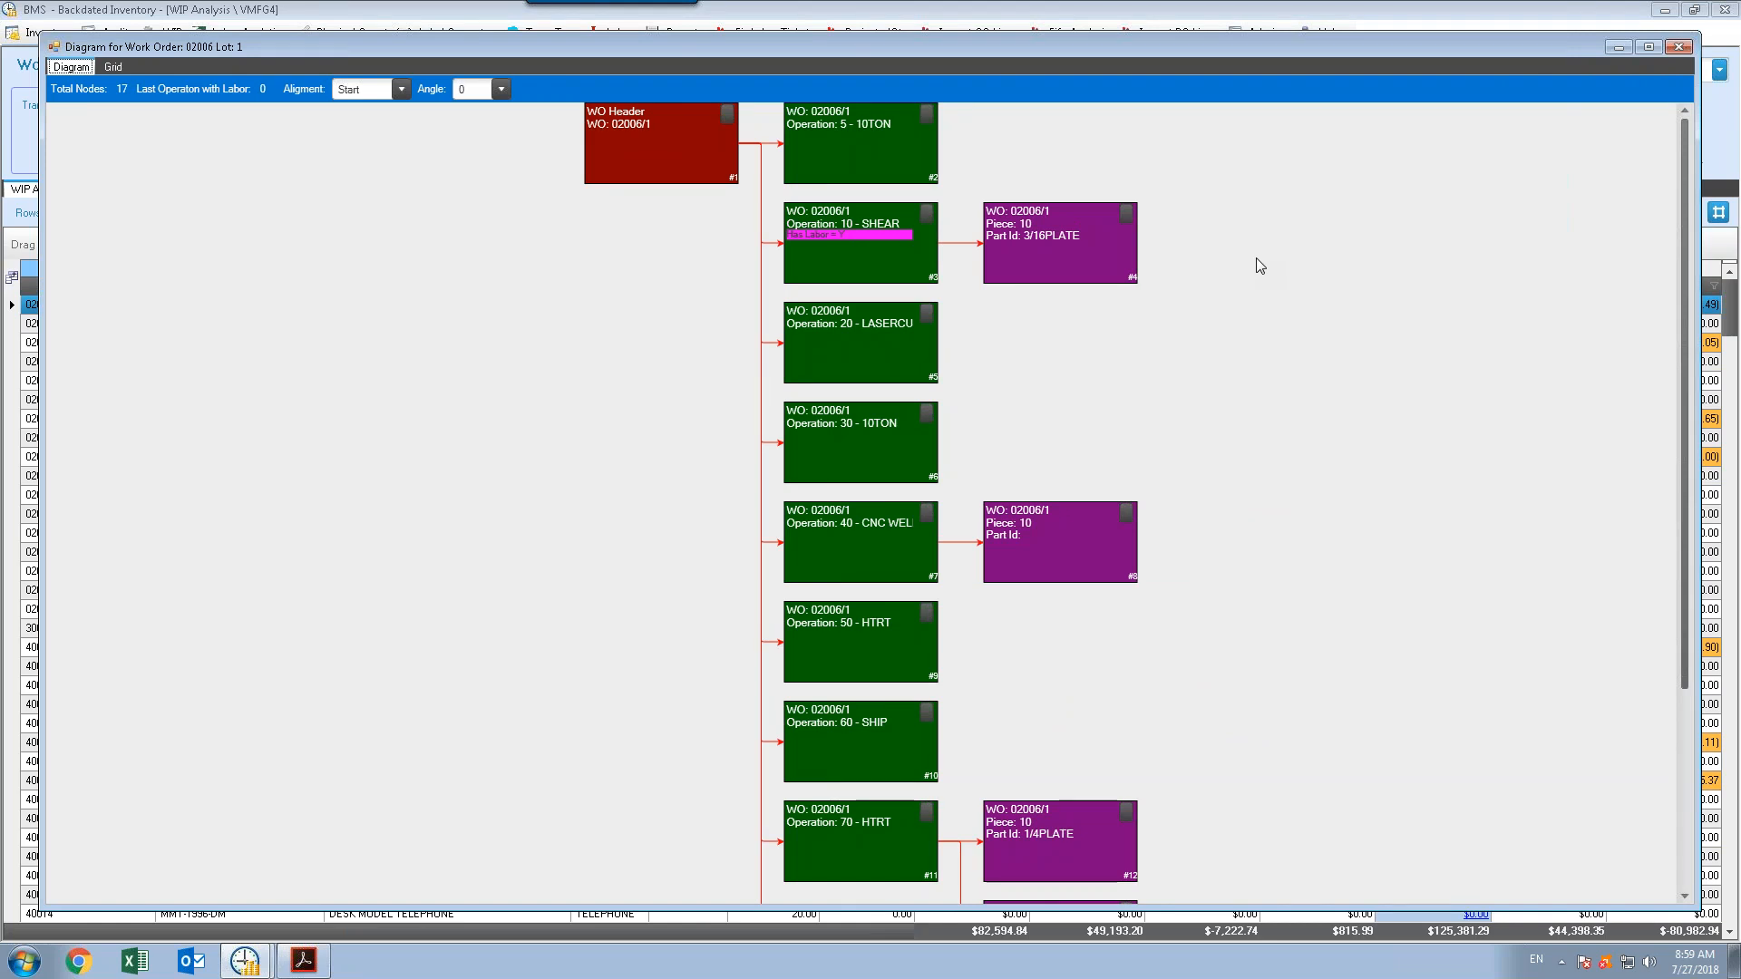
{"action": "left_click", "coordinate": [1679, 50]}
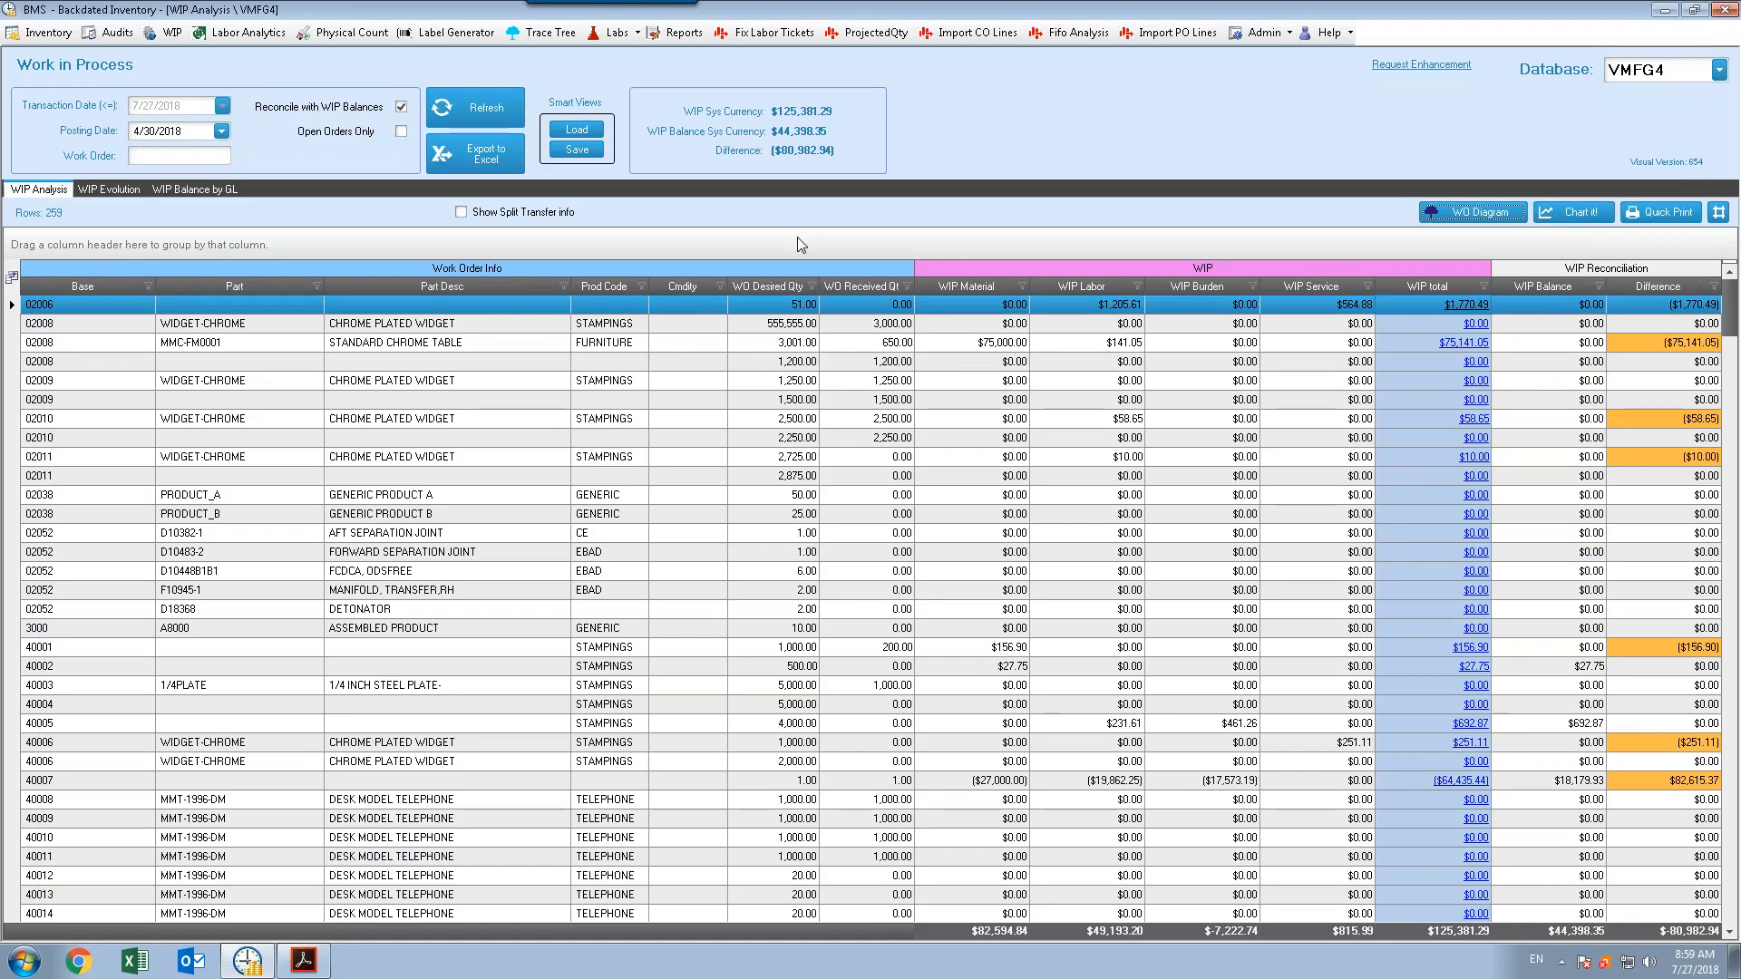
Group the WIP rows by Prod Code, then remove the grouping again
{"action": "left_click_drag", "start_coordinate": [609, 288], "coordinate": [605, 252]}
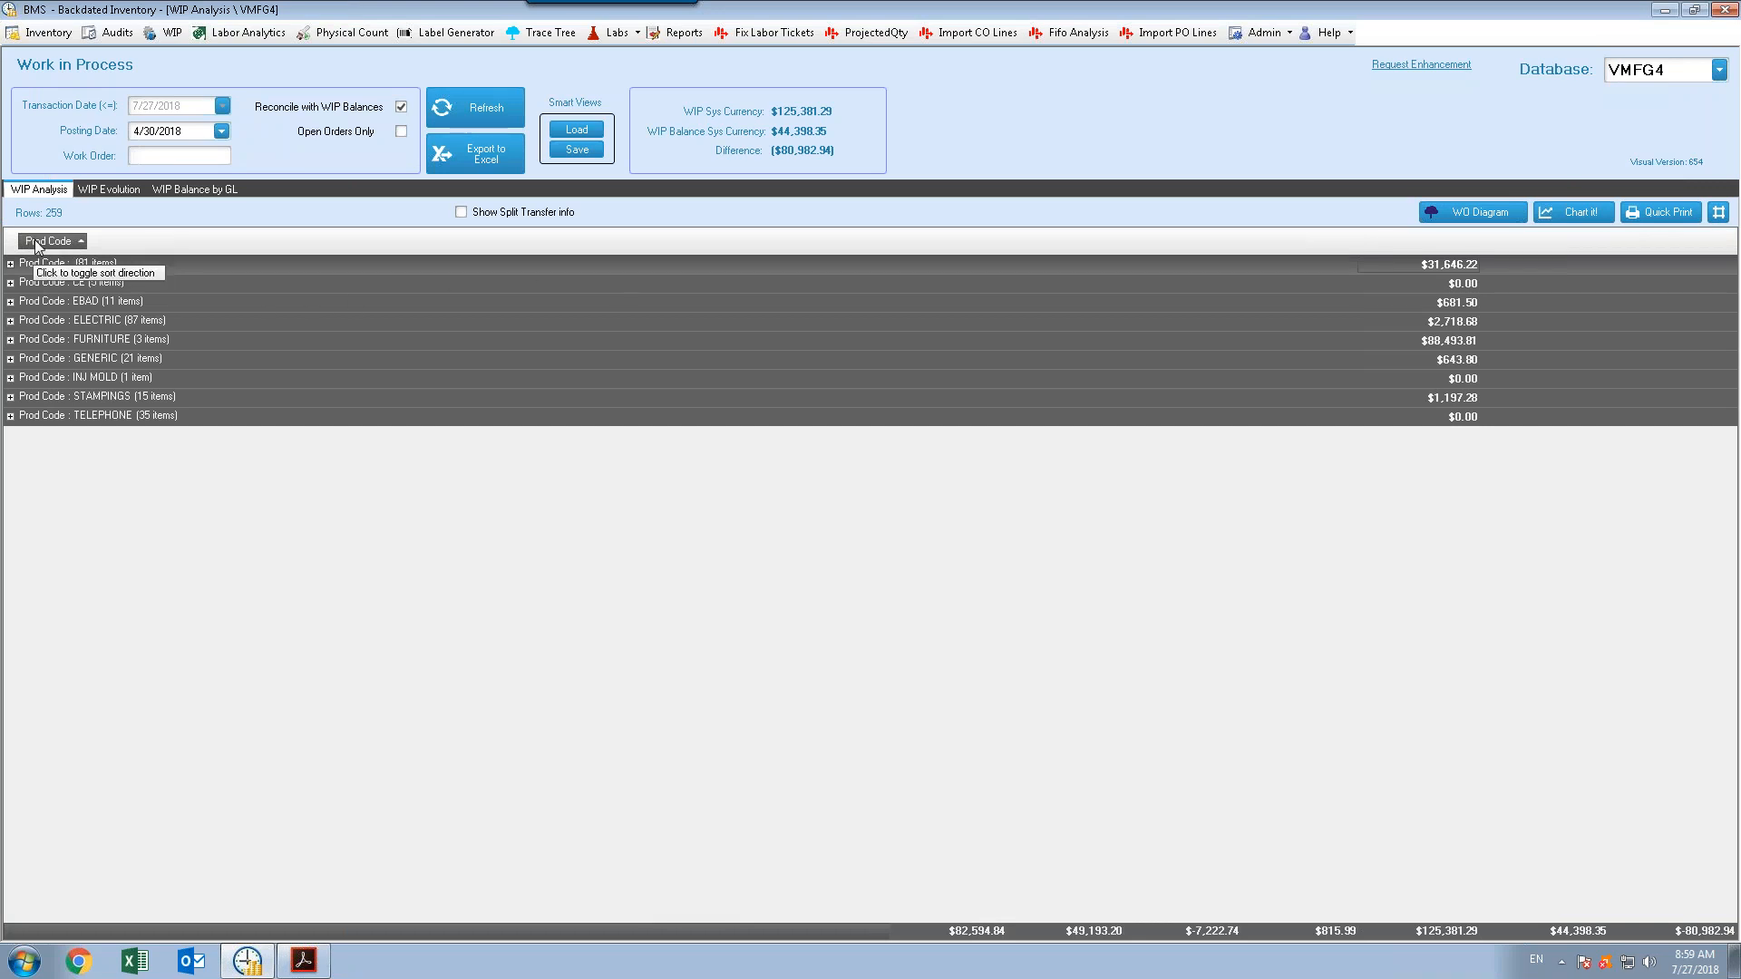
{"action": "left_click_drag", "start_coordinate": [40, 241], "coordinate": [104, 204]}
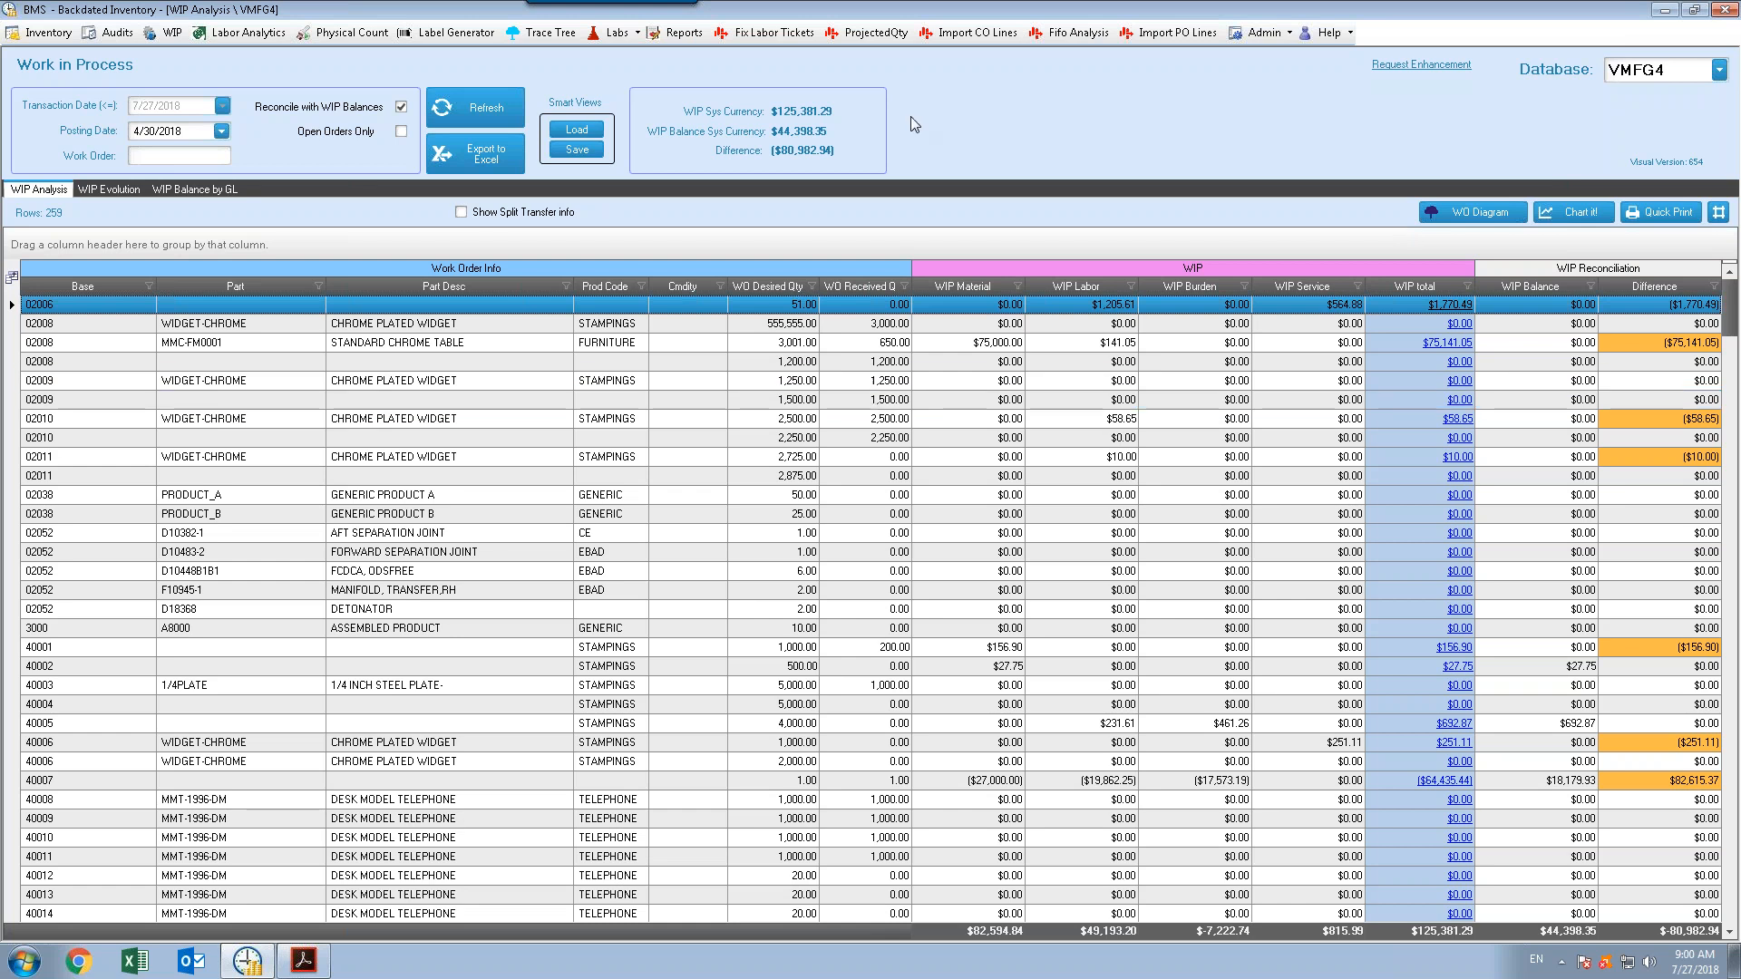
Open Labor Analytics and browse the labor transaction rows
{"action": "left_click", "coordinate": [264, 35]}
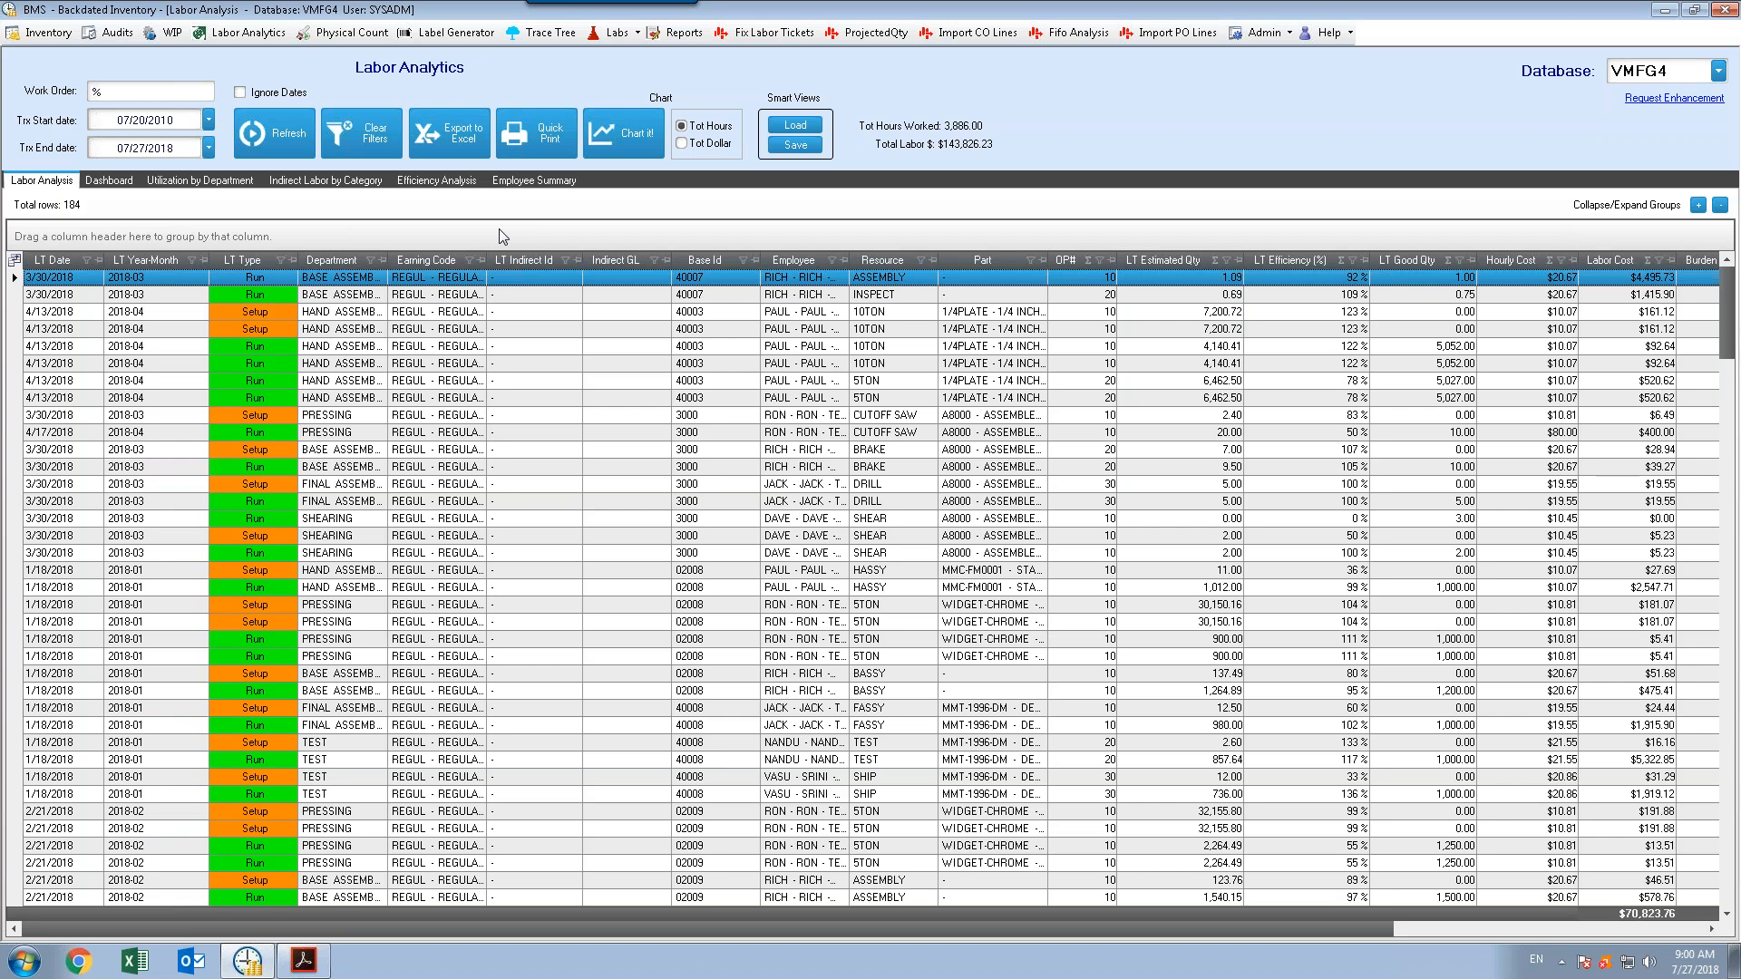
{"action": "left_click", "coordinate": [568, 295], "text": "ctrl"}
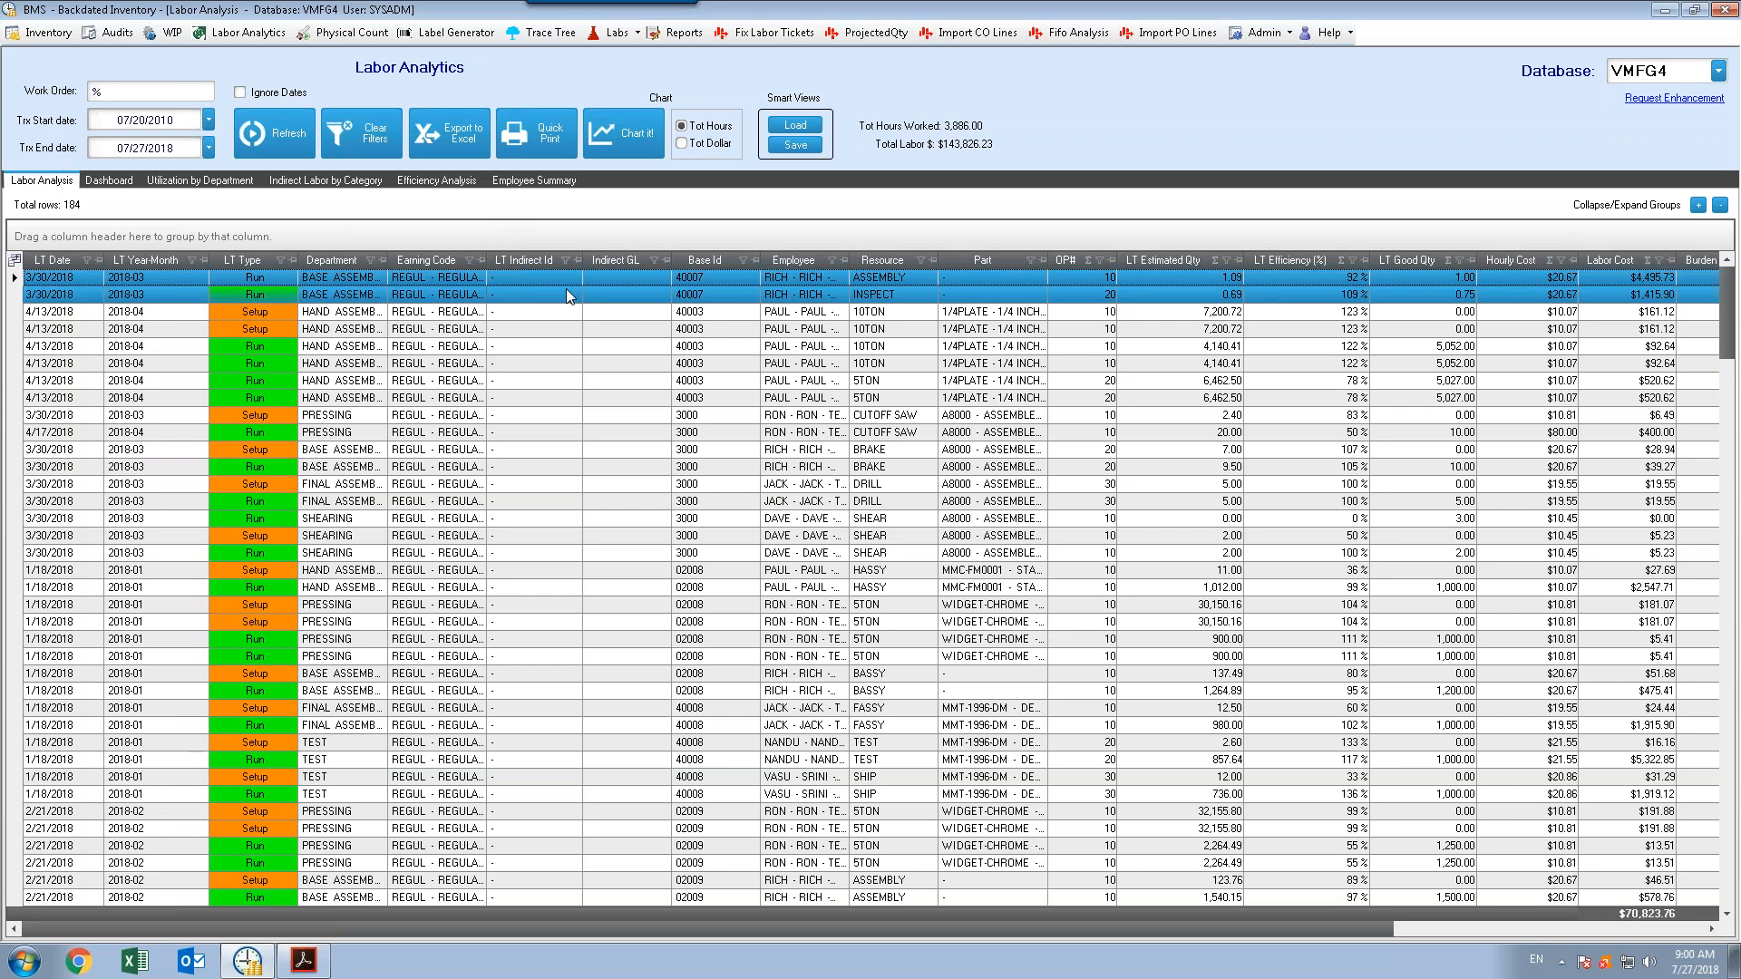
{"action": "left_click", "coordinate": [620, 350]}
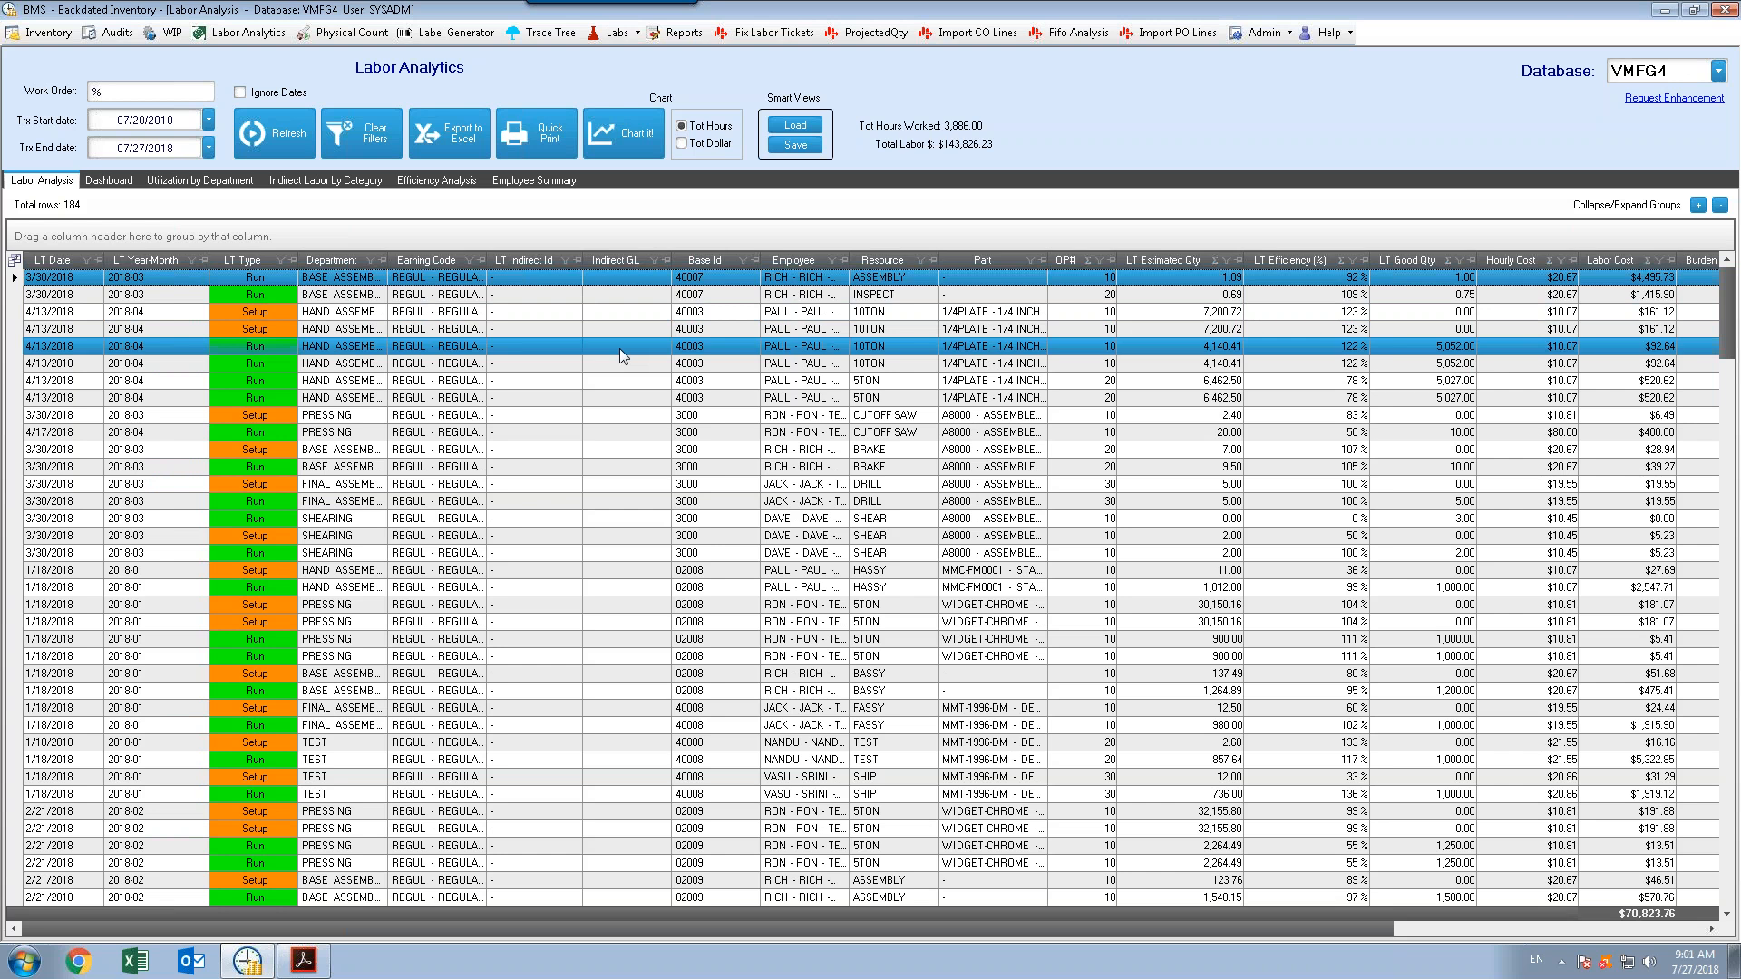
Switch to the BDI Presentation PDF in Acrobat Reader
{"action": "left_click", "coordinate": [310, 959]}
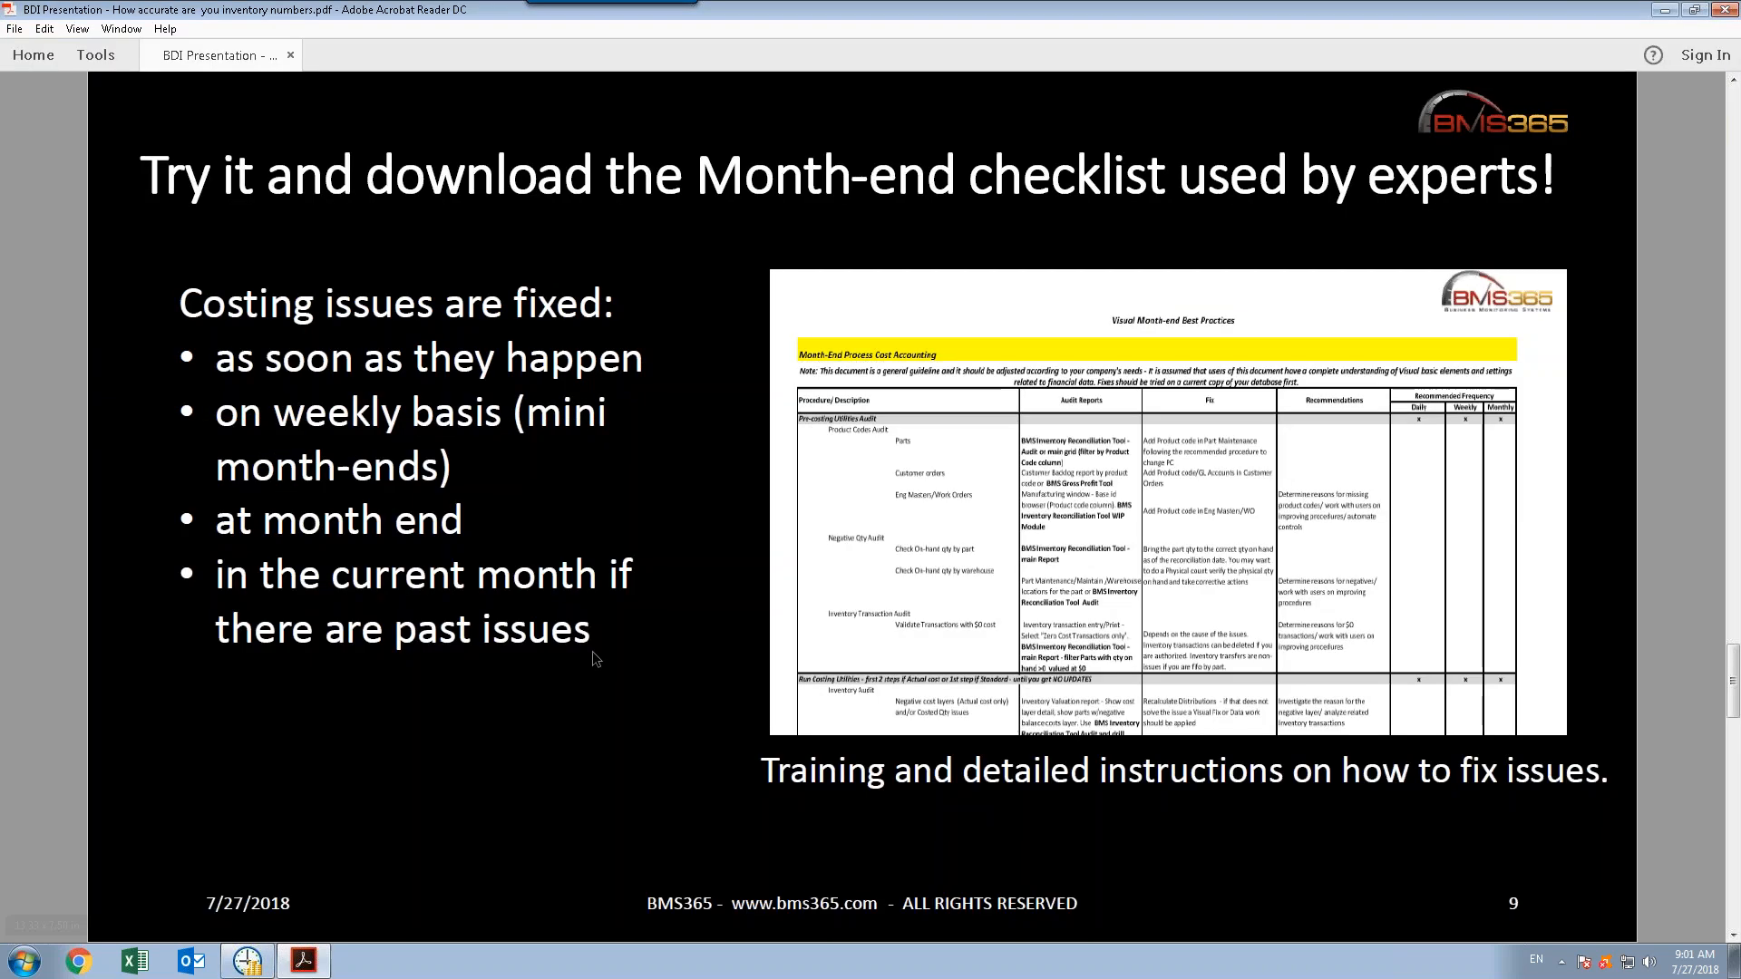